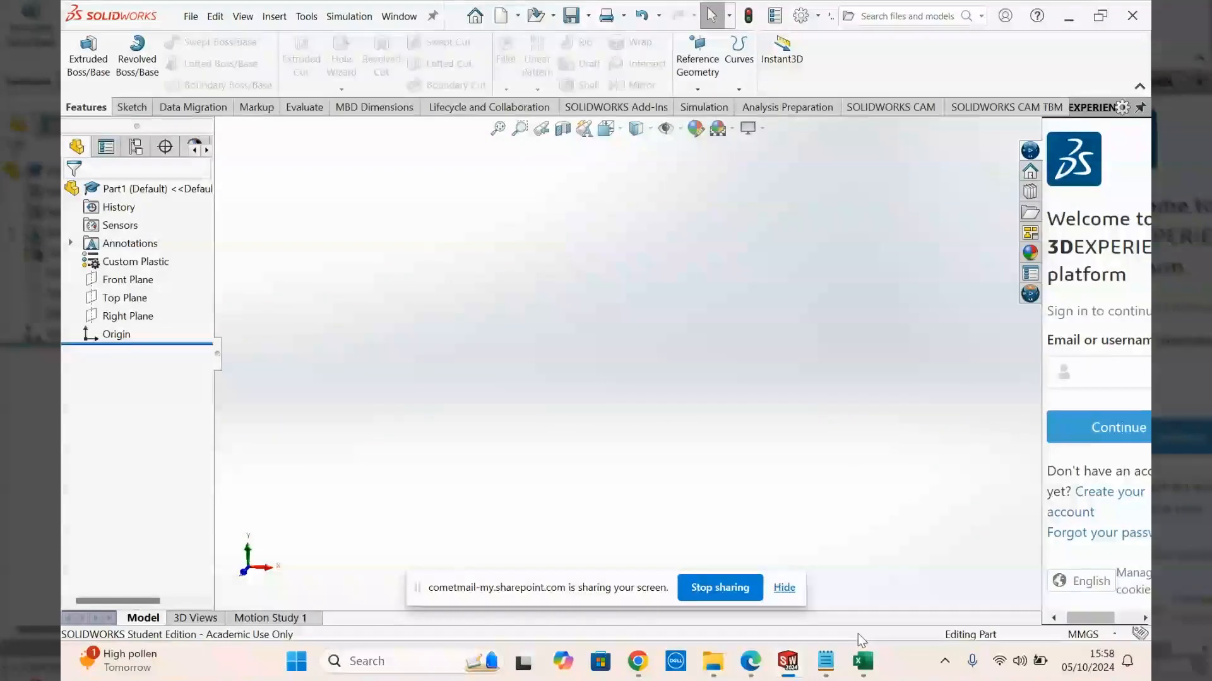
# - Switch to Notepad and copy the NACA 0010 coordinate rows, leaving out the 1.0000 rows at both ends
pyautogui.click(831, 661)
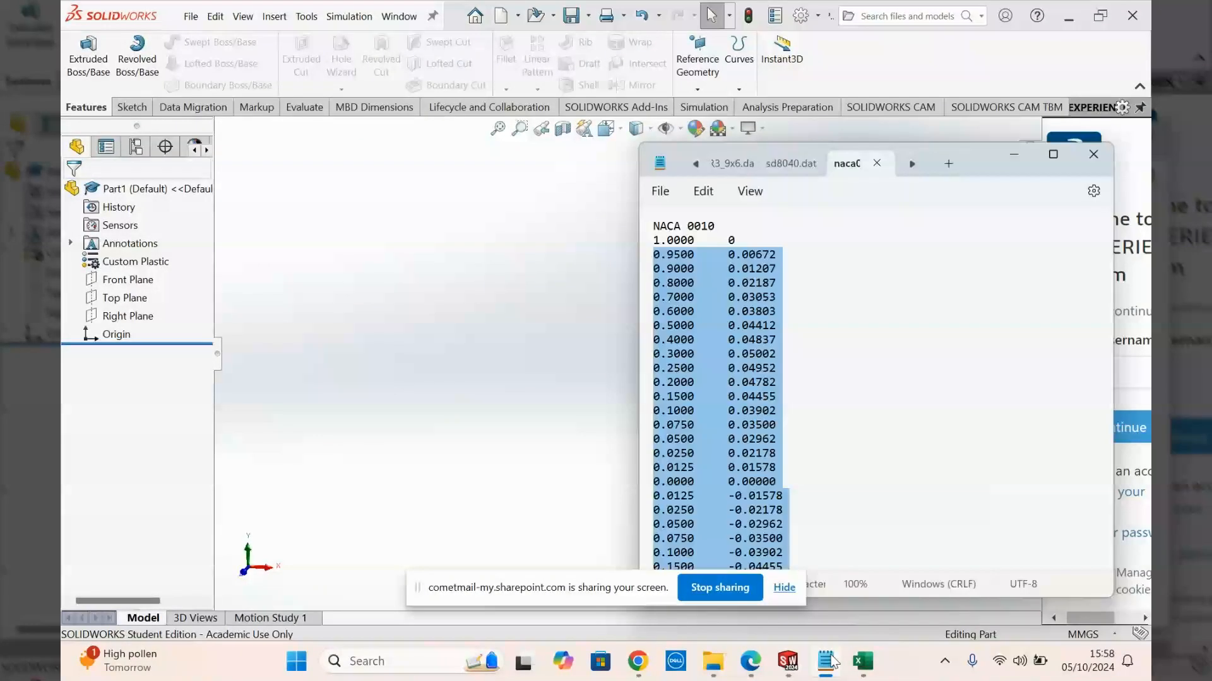
pyautogui.click(760, 429)
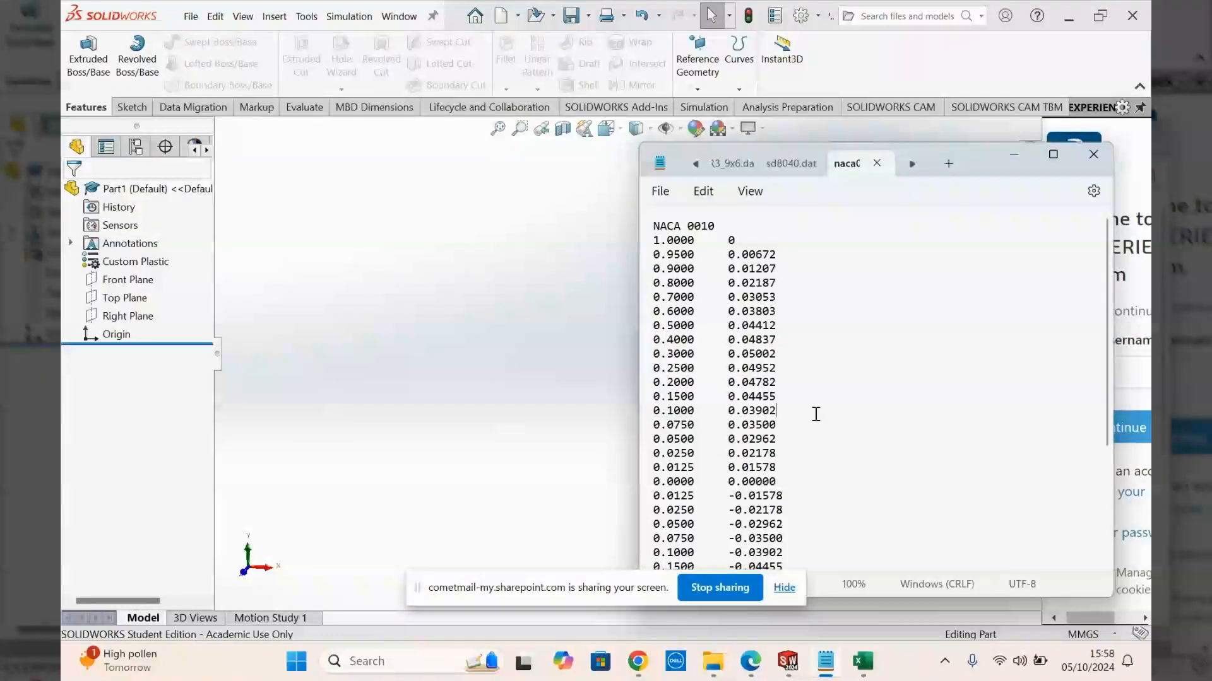
pyautogui.tripleClick(704, 238)
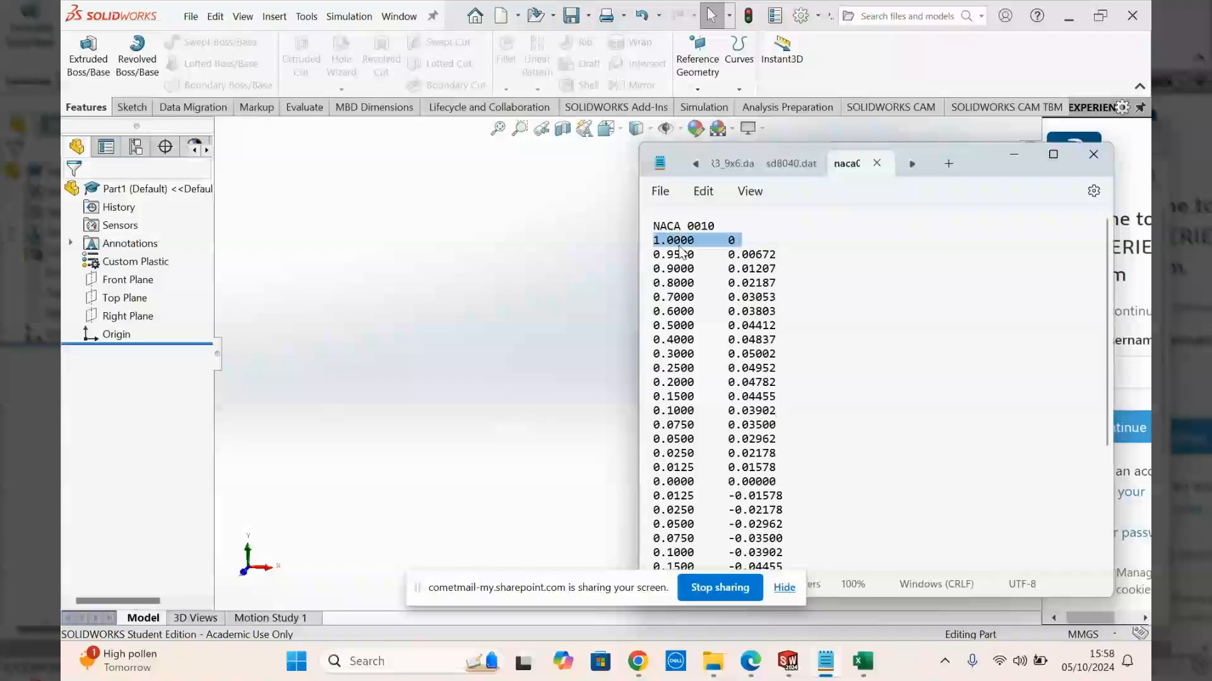
pyautogui.moveTo(680, 251); pyautogui.dragTo(782, 547)
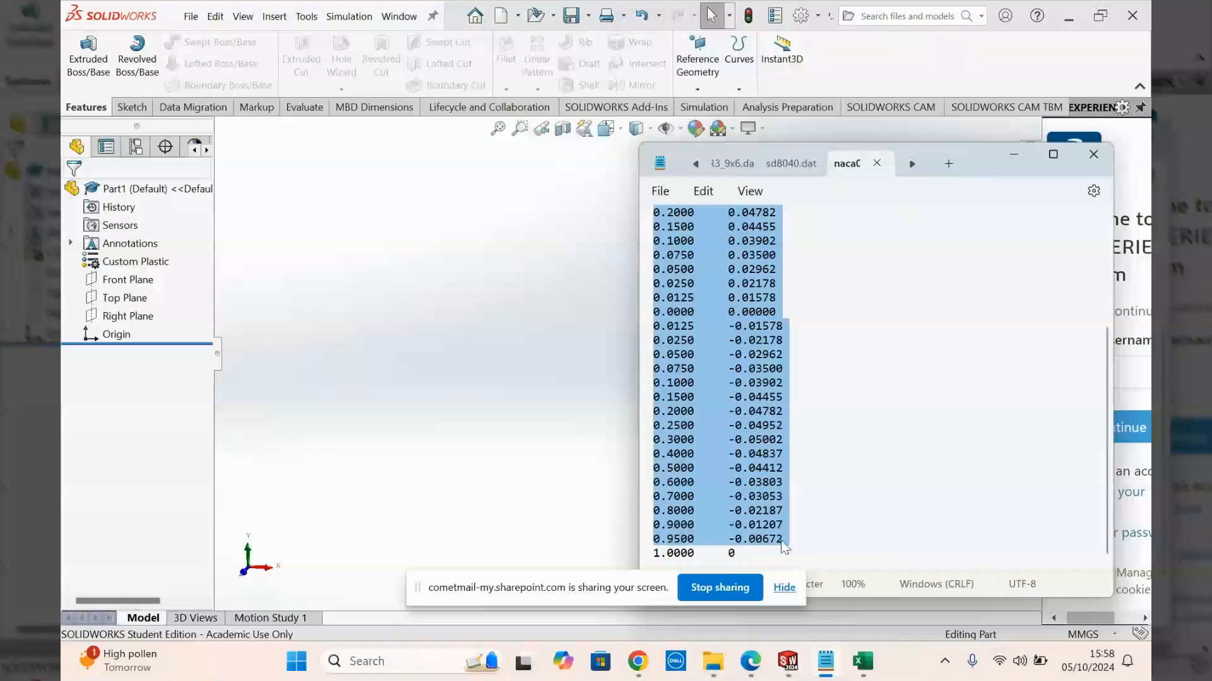
pyautogui.rightClick(782, 540)
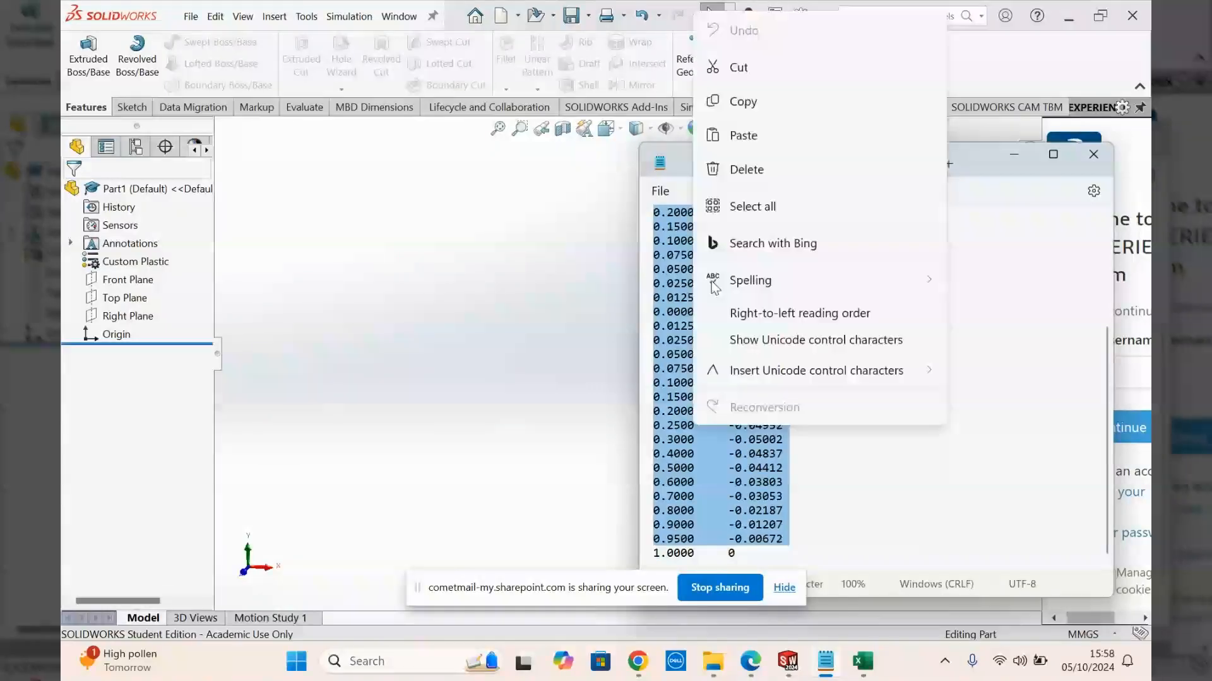
pyautogui.click(759, 518)
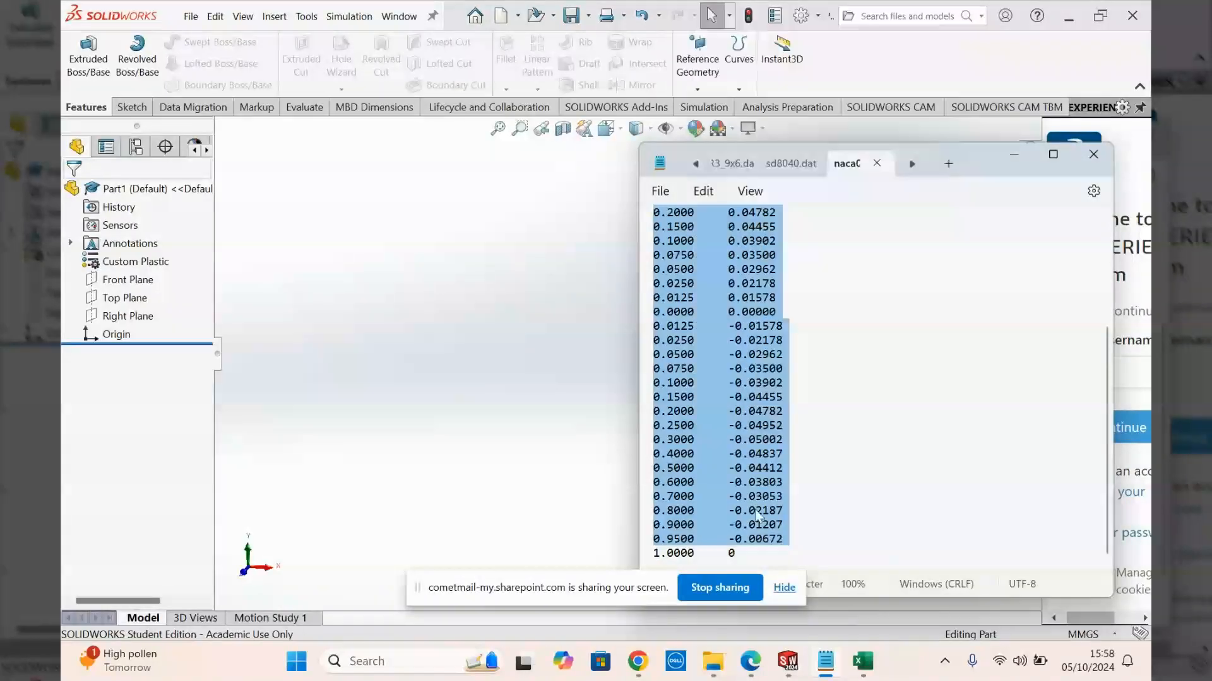
# - Switch to the Airfoil for ADC sheet in Excel and paste the coordinates starting at cell A1
pyautogui.hotkey('alt', 'Tab')
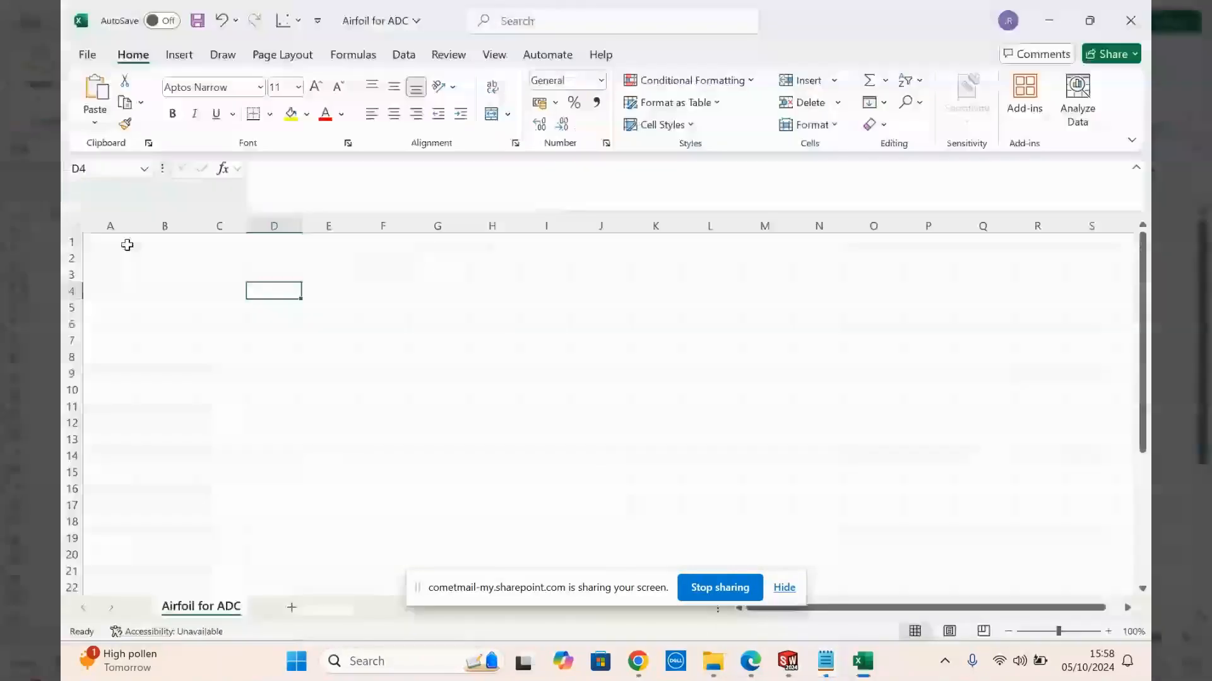
pyautogui.click(127, 245)
pyautogui.hotkey('ctrl', 'v')
pyautogui.click(239, 292)
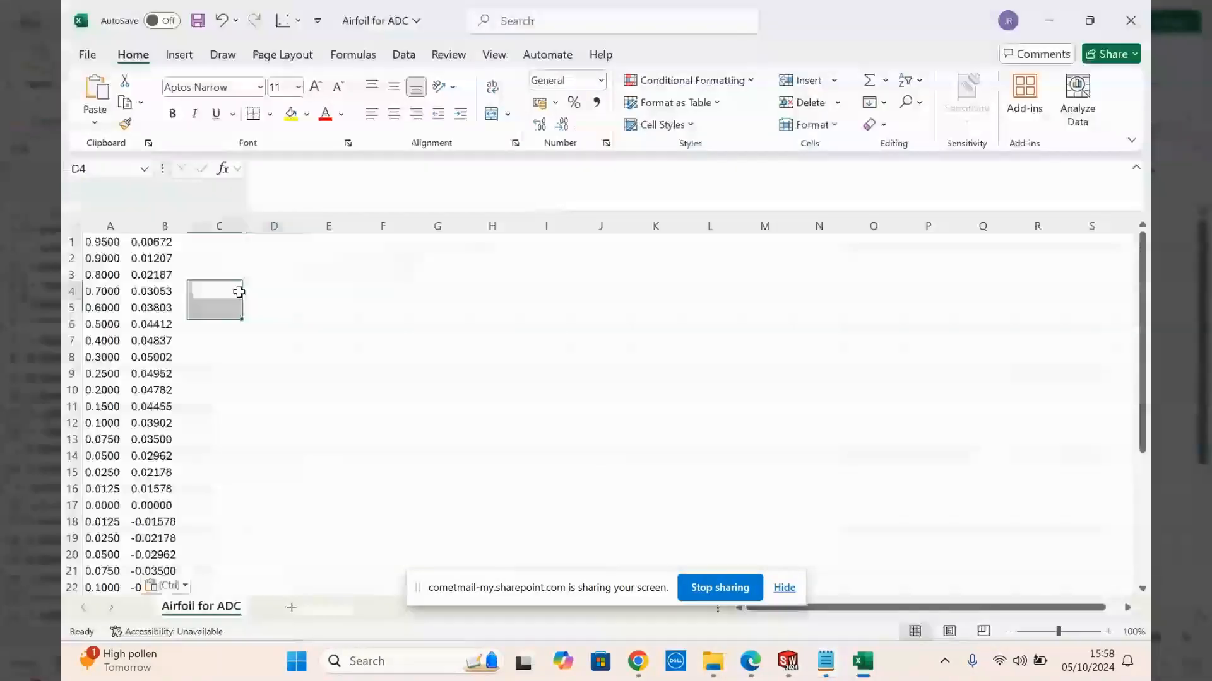
# - Split column A into separate X and Y columns with Text to Columns, using delimited data with Tab and Space delimiters
pyautogui.click(125, 260)
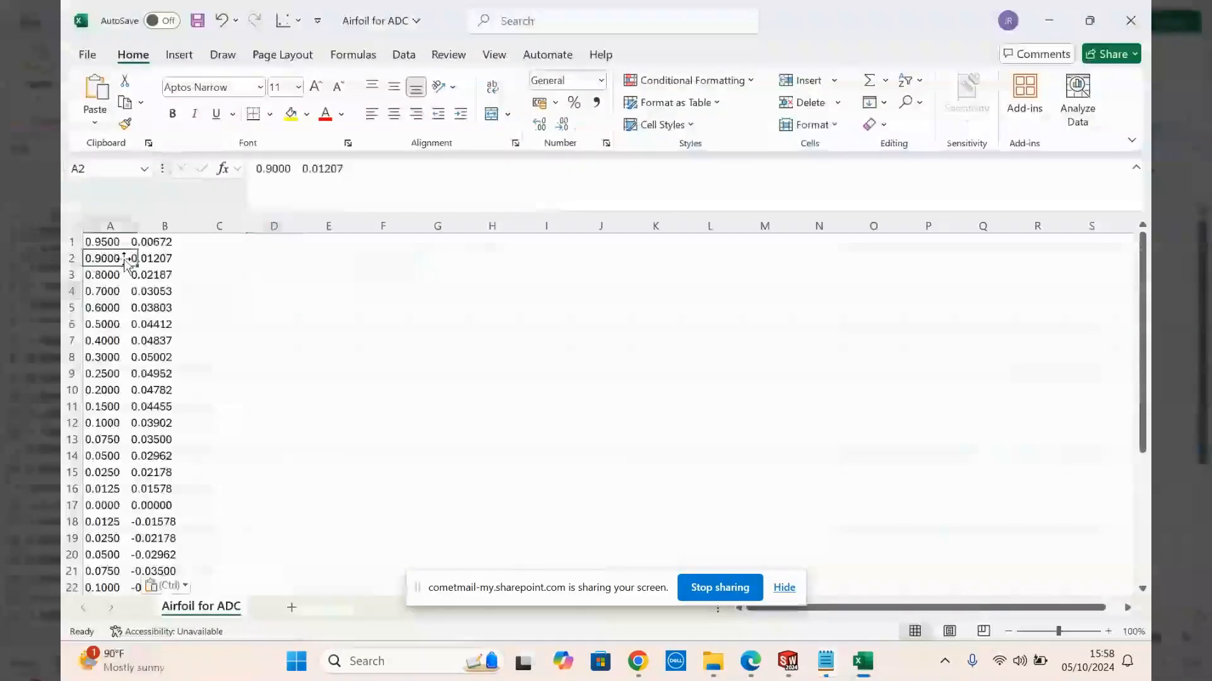
pyautogui.click(122, 222)
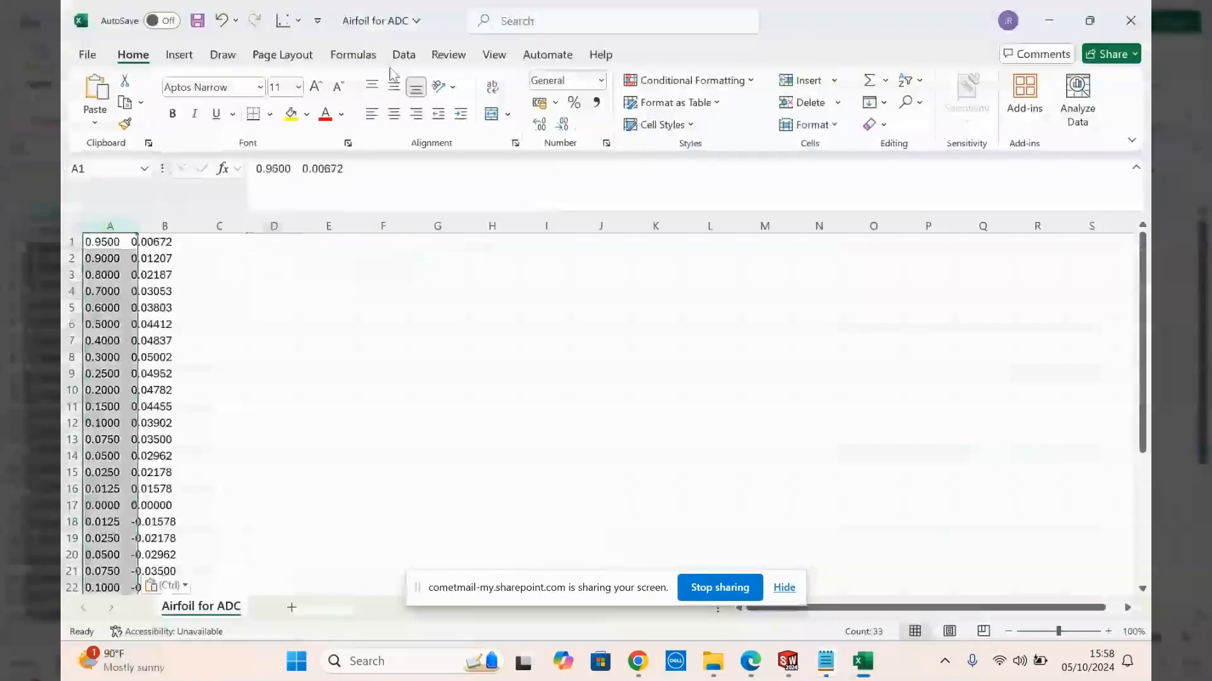
pyautogui.click(404, 55)
pyautogui.click(743, 100)
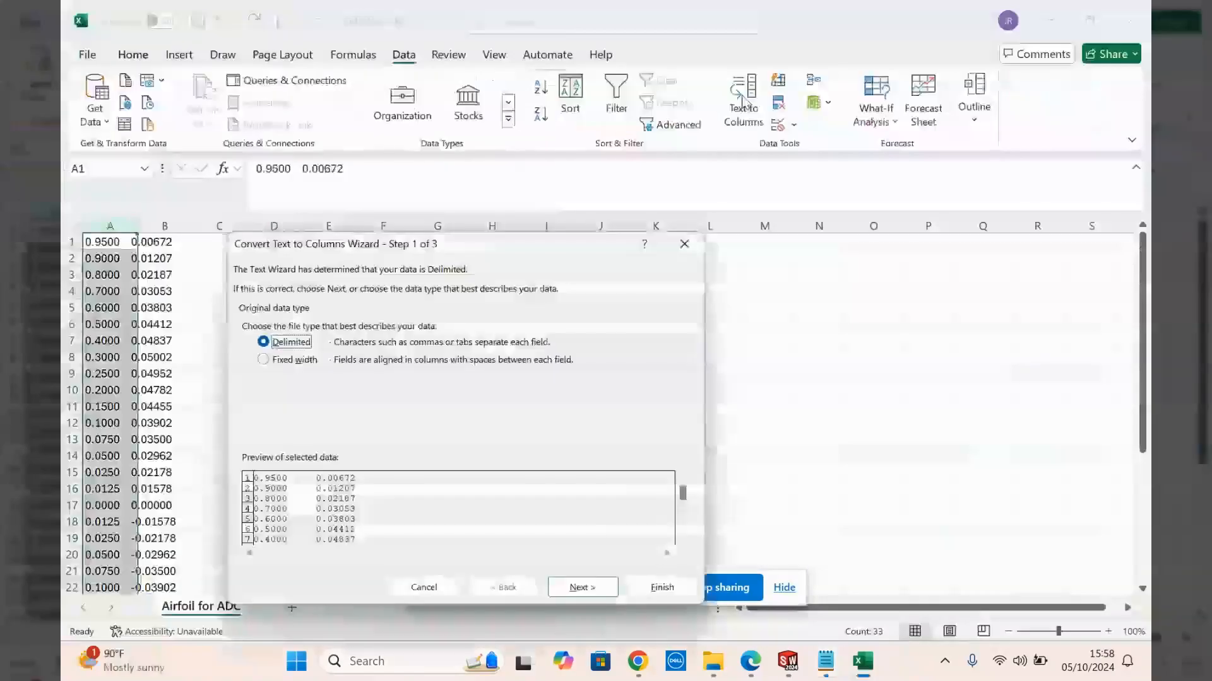
pyautogui.press('Return')
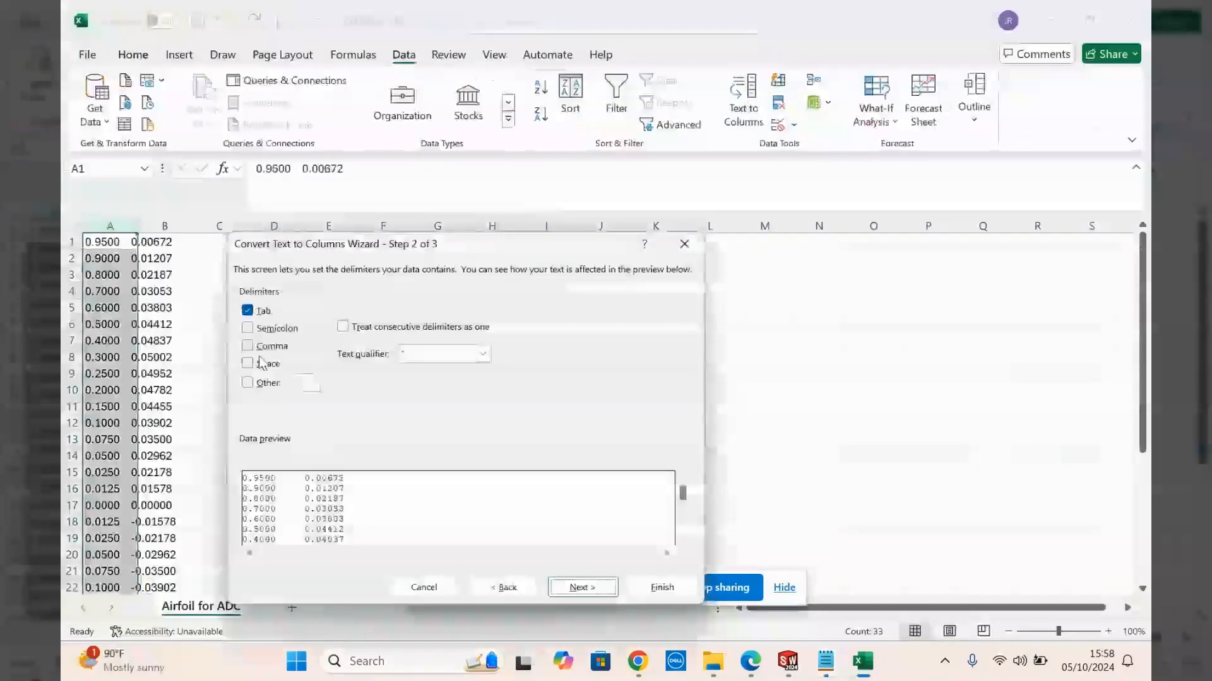
pyautogui.click(260, 364)
pyautogui.click(581, 586)
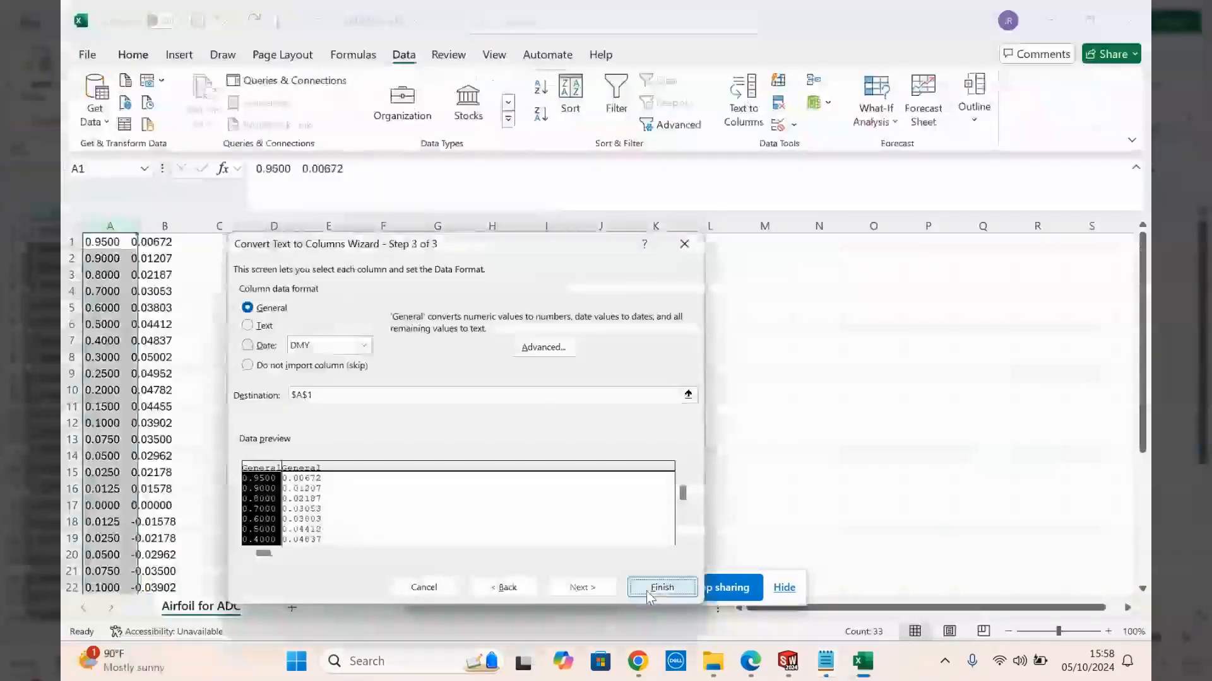
pyautogui.click(661, 587)
# - Enter 0 as the Z value in C1, fill it down to the last coordinate row and check the column
pyautogui.click(215, 243)
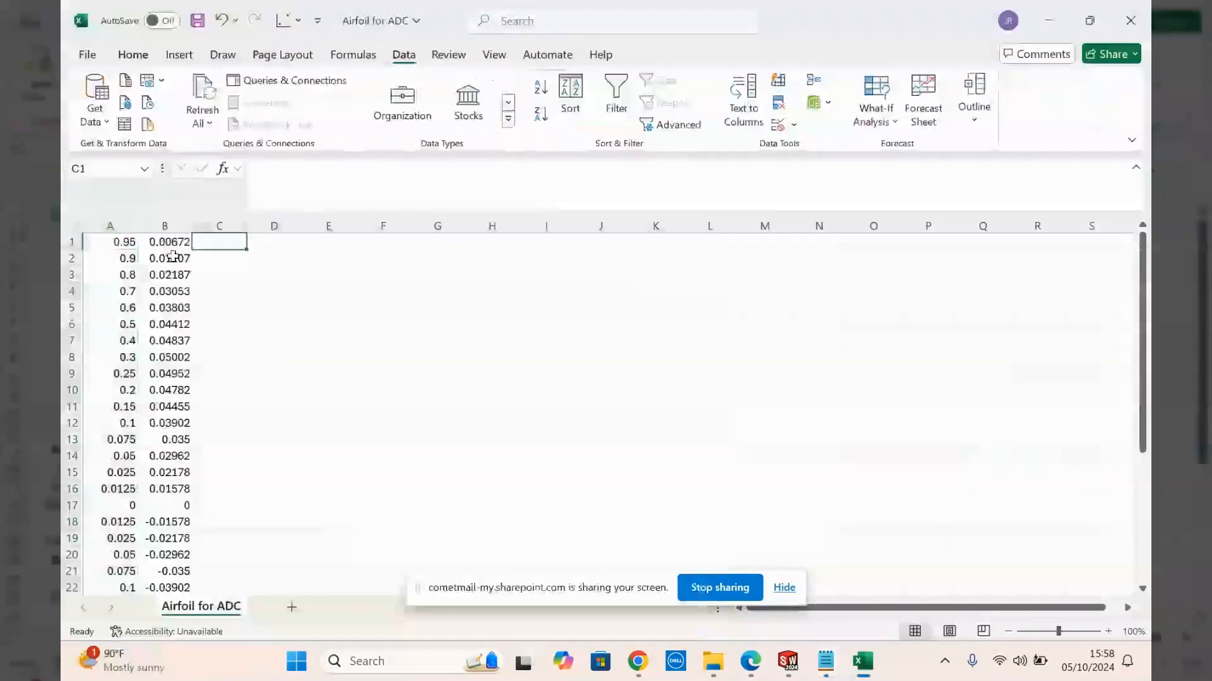
pyautogui.write('0')
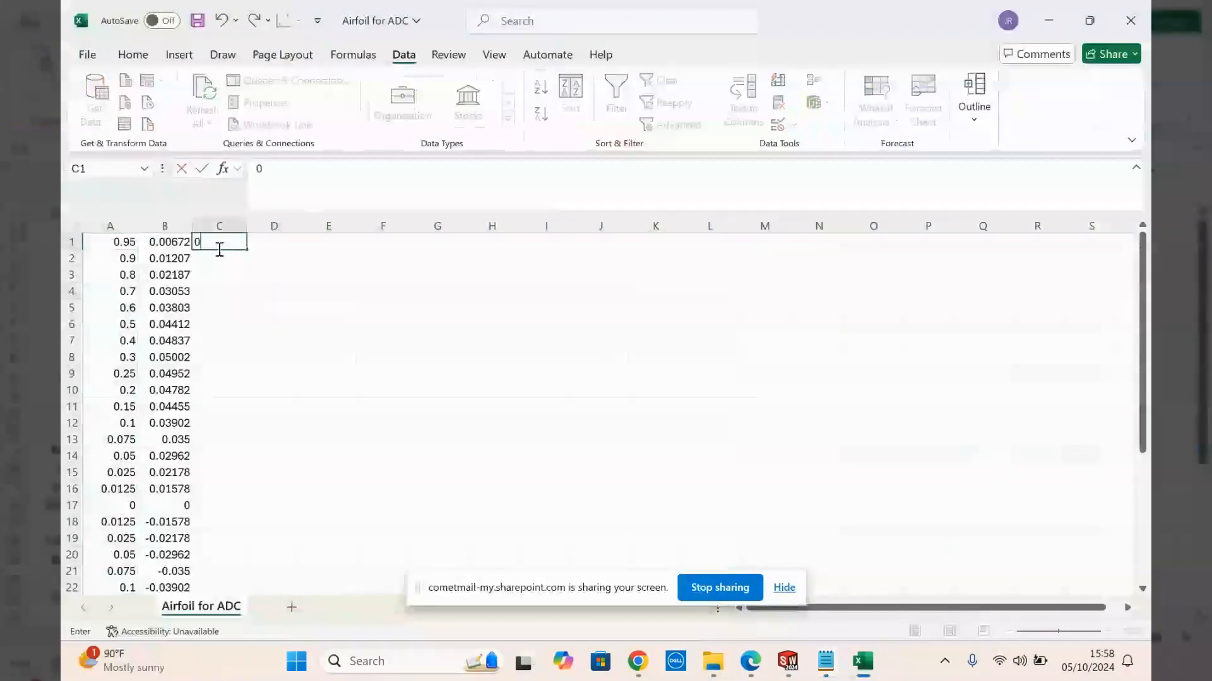
pyautogui.doubleClick(247, 253)
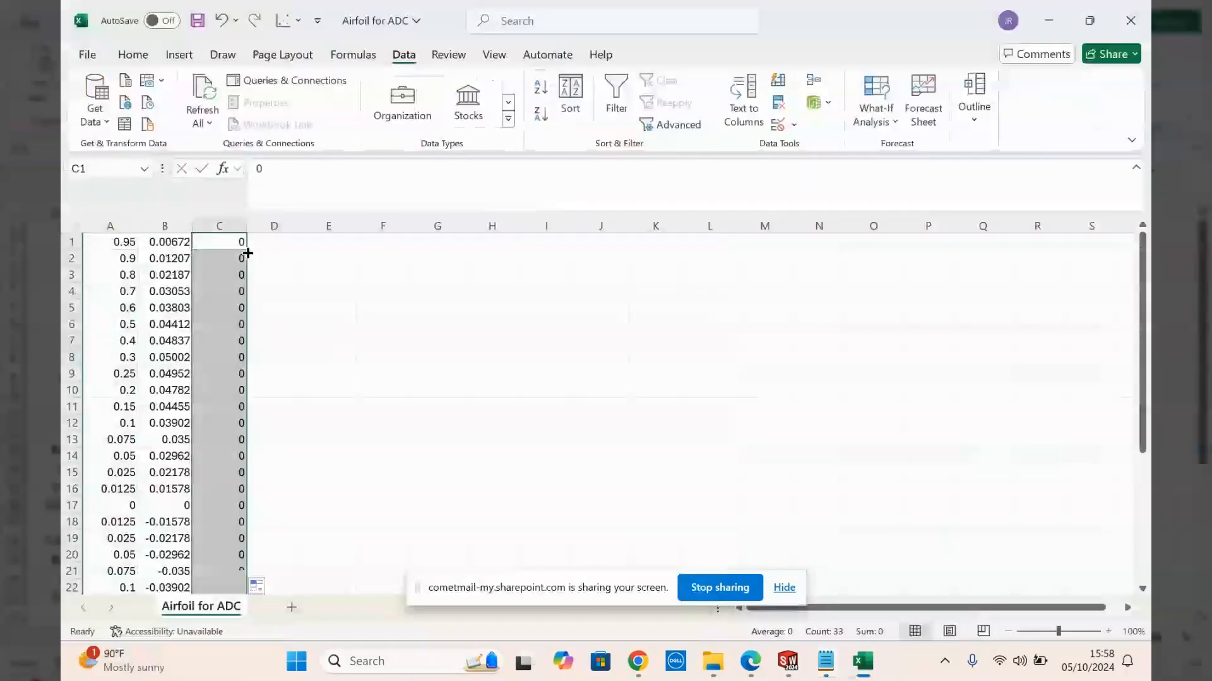
pyautogui.click(253, 309)
pyautogui.scroll(-1, 255, 344)
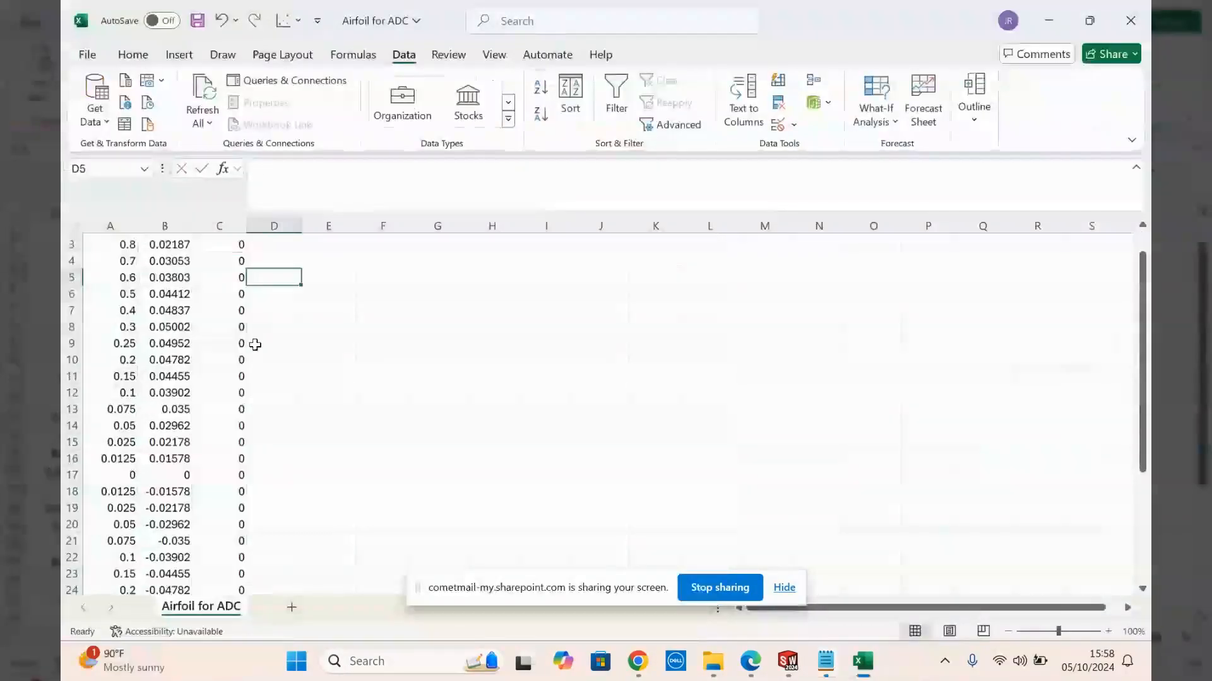
pyautogui.scroll(-6, 255, 345)
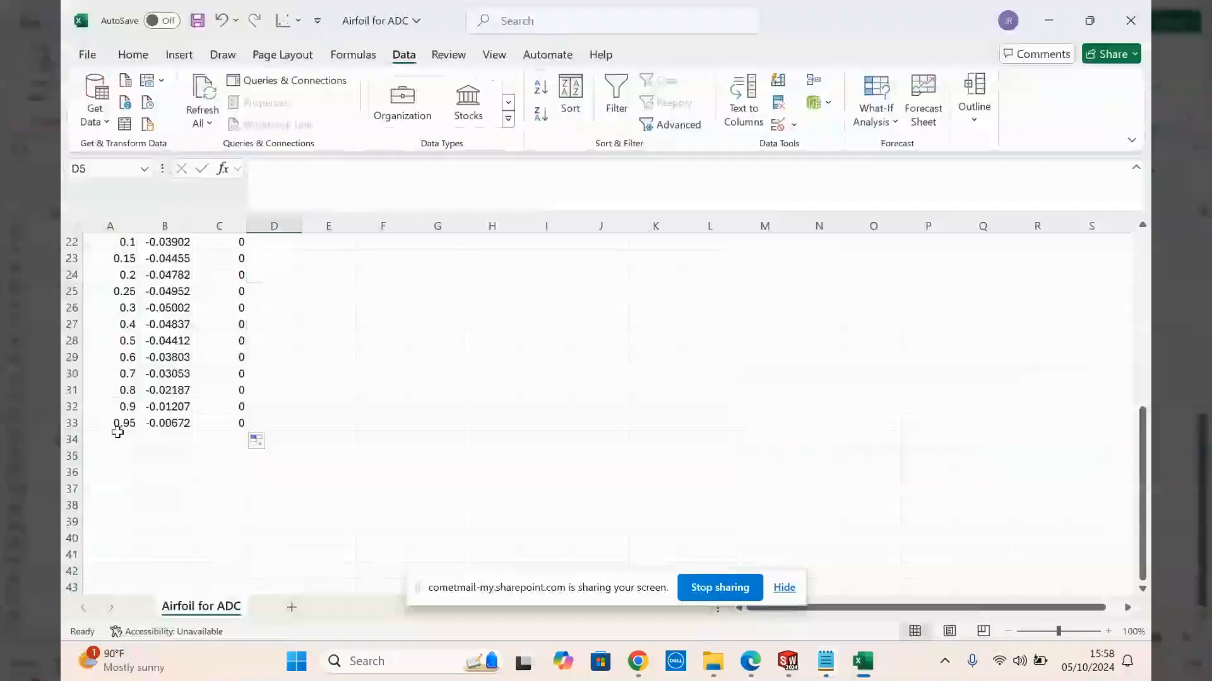
pyautogui.scroll(7, 264, 407)
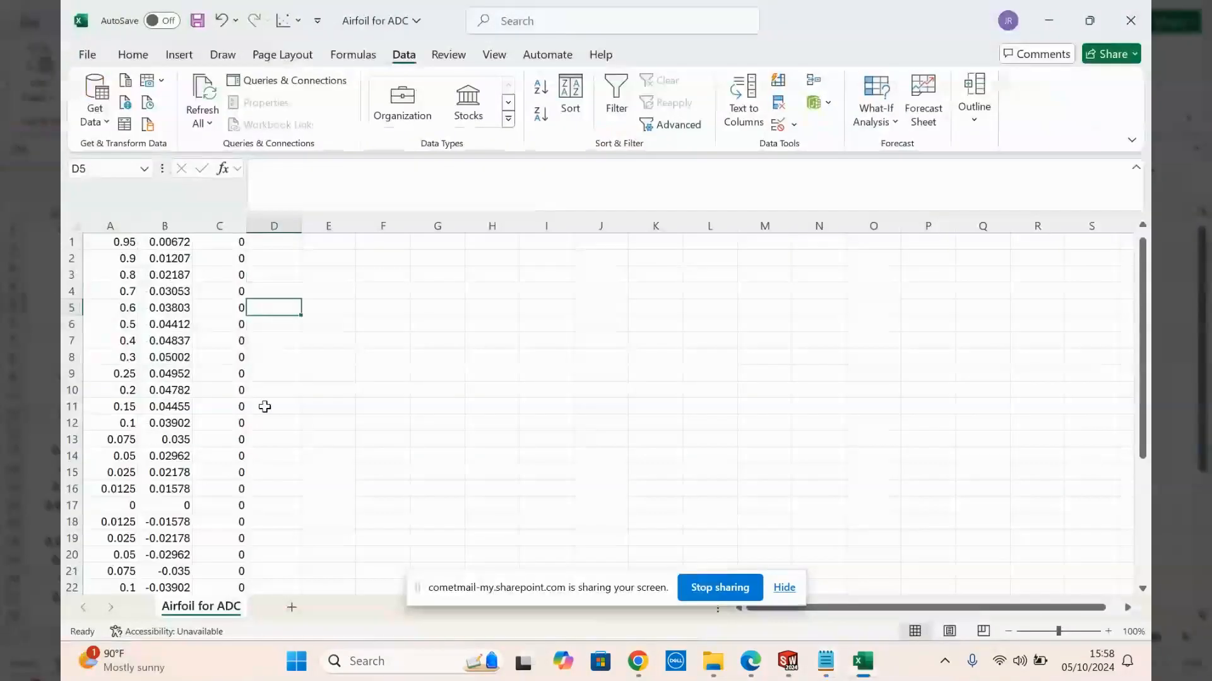
# - Save the sheet as the tab-delimited text file Airfoil for ADC in ADC Solidworks Plane Model, replacing the existing file
pyautogui.click(88, 57)
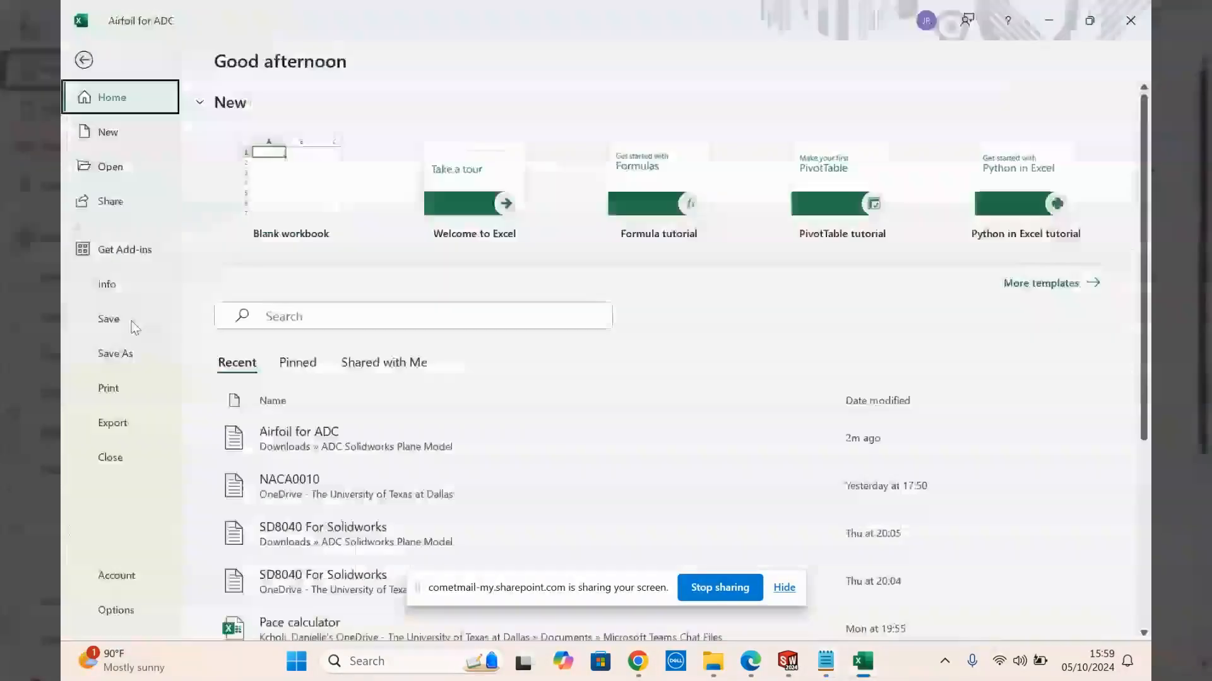
pyautogui.click(116, 353)
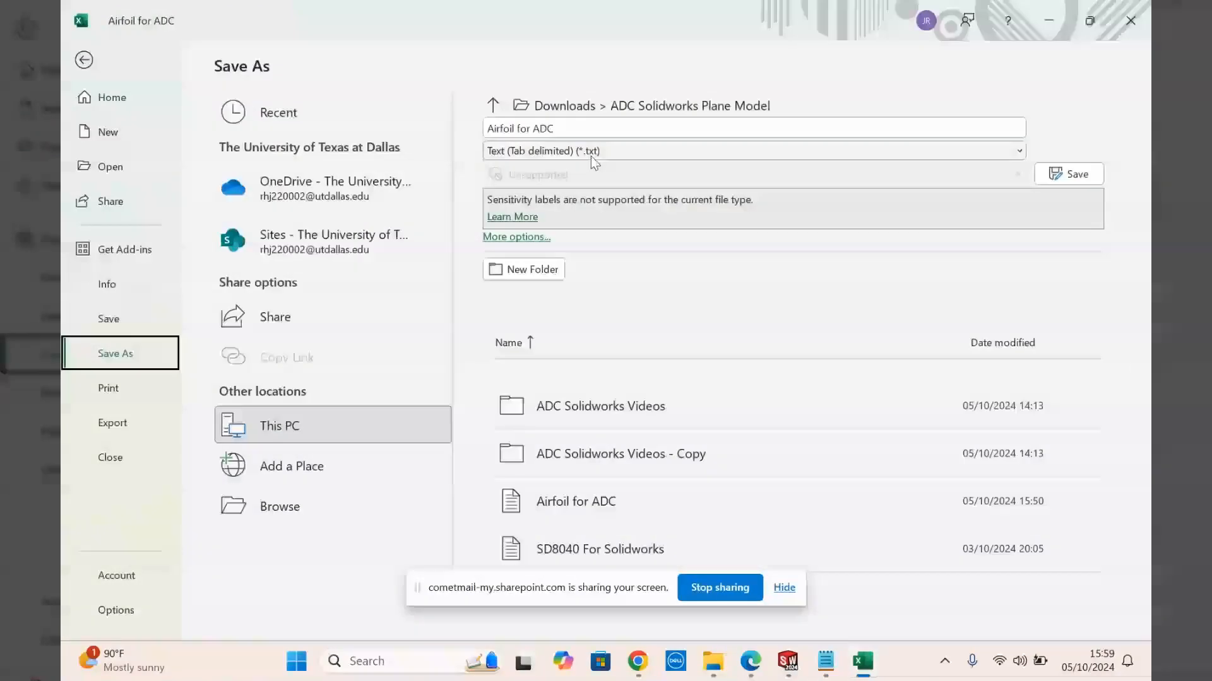
pyautogui.click(565, 130)
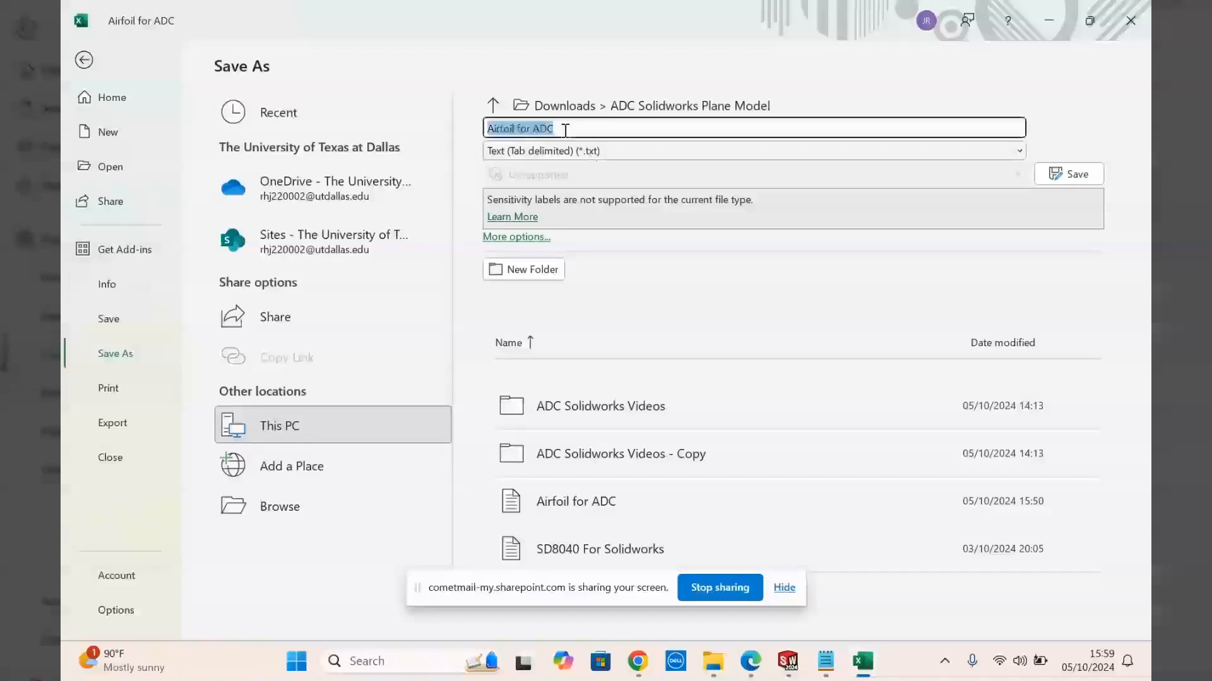
pyautogui.click(1076, 177)
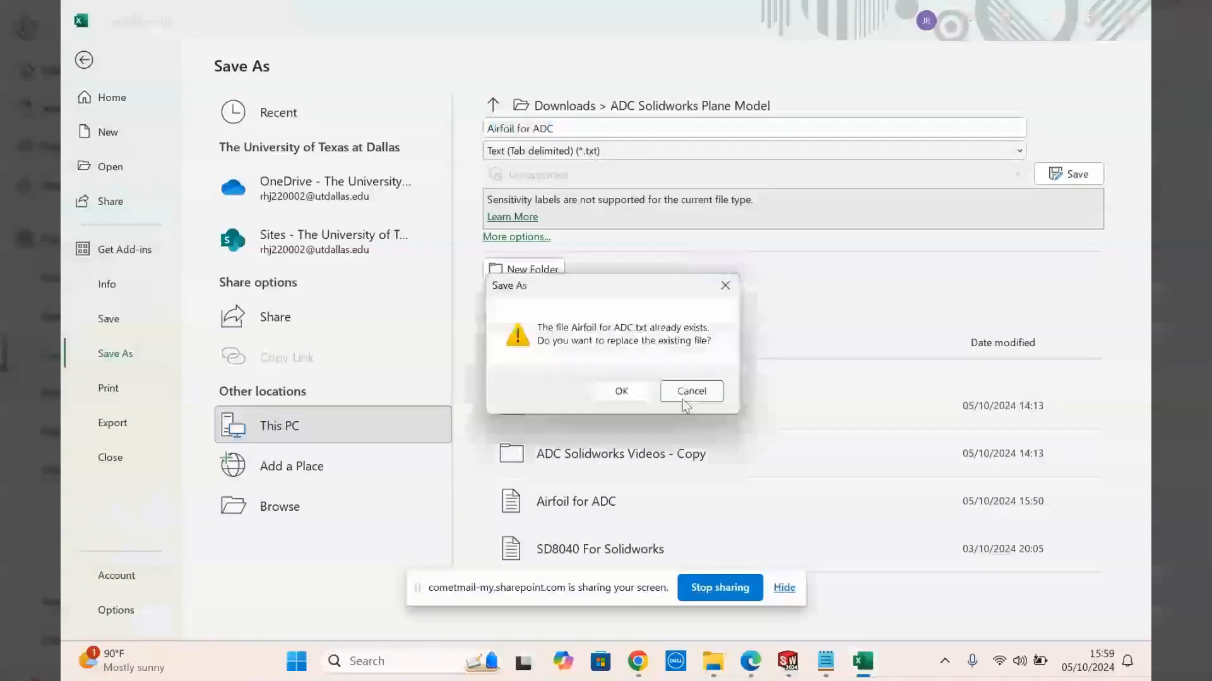
pyautogui.click(624, 389)
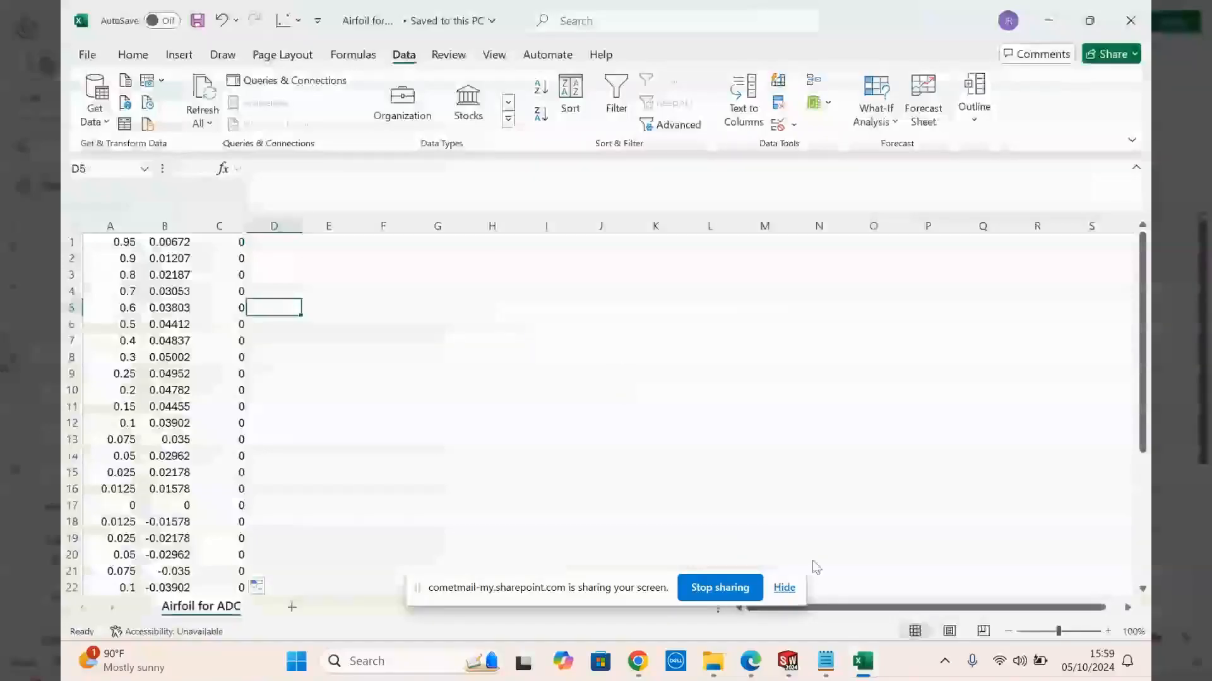
# - Switch back to SOLIDWORKS and close the Airfoil for ADC workbook in Excel
pyautogui.click(788, 670)
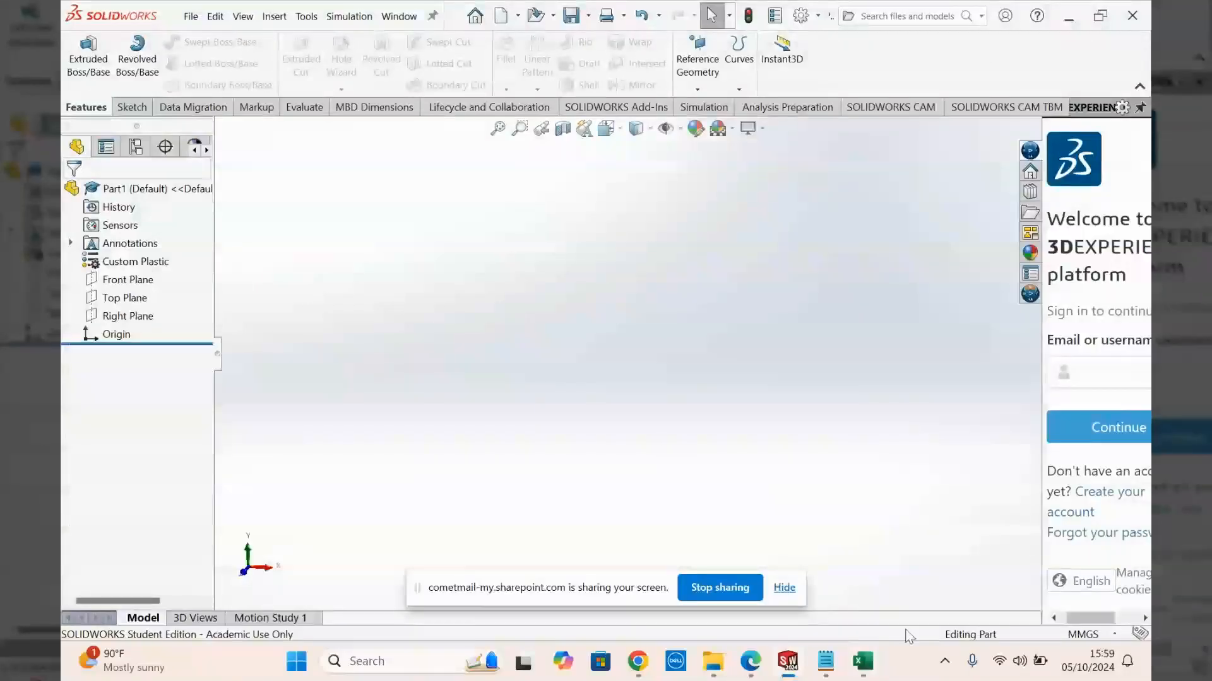
pyautogui.moveTo(862, 661)
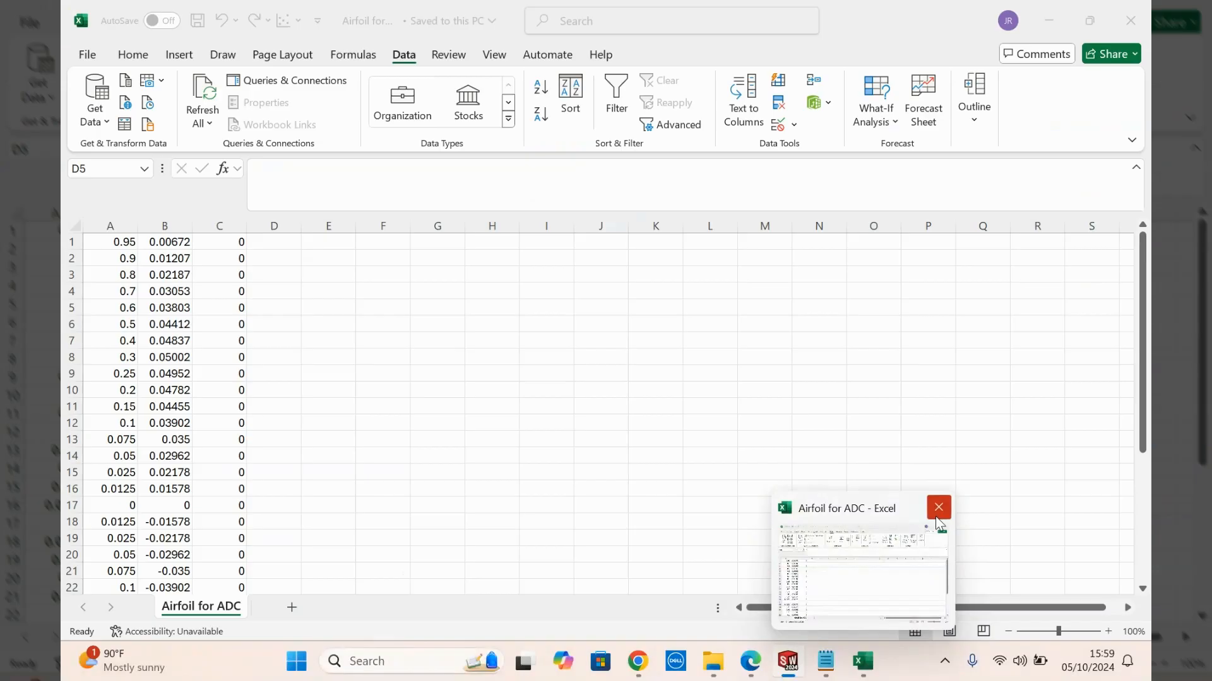
pyautogui.click(938, 507)
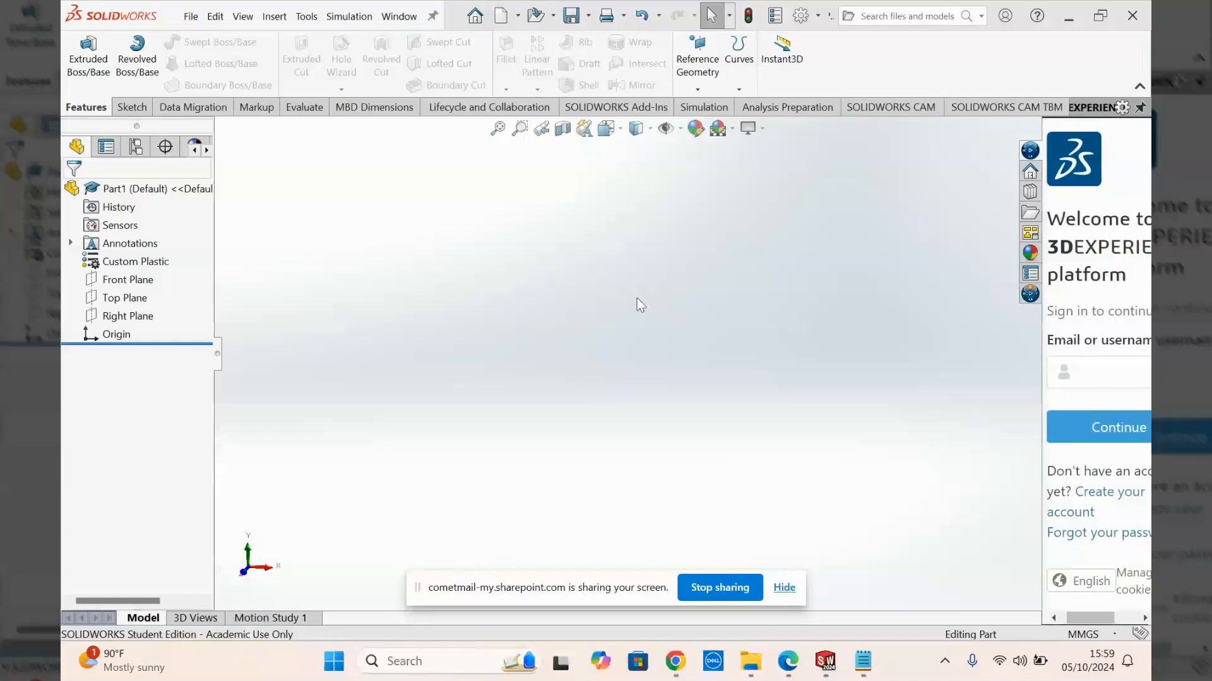
# - Insert a Curve Through XYZ Points in the part from the text file naca0010.txt
pyautogui.click(272, 17)
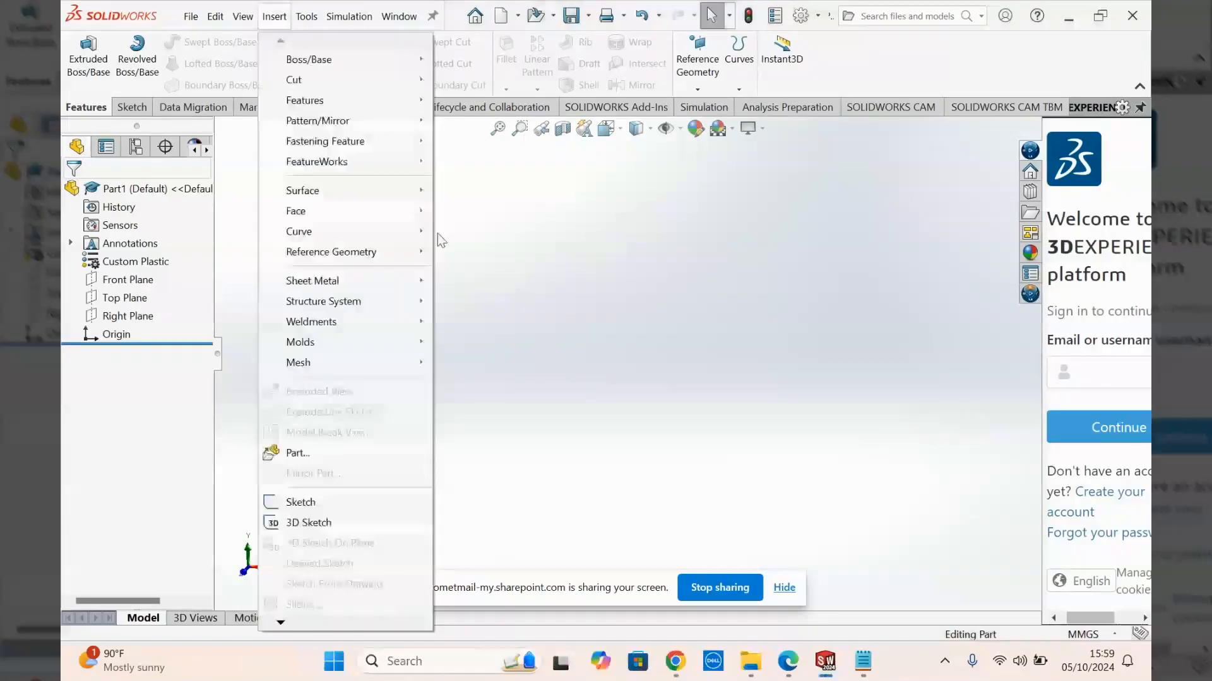
pyautogui.moveTo(424, 232)
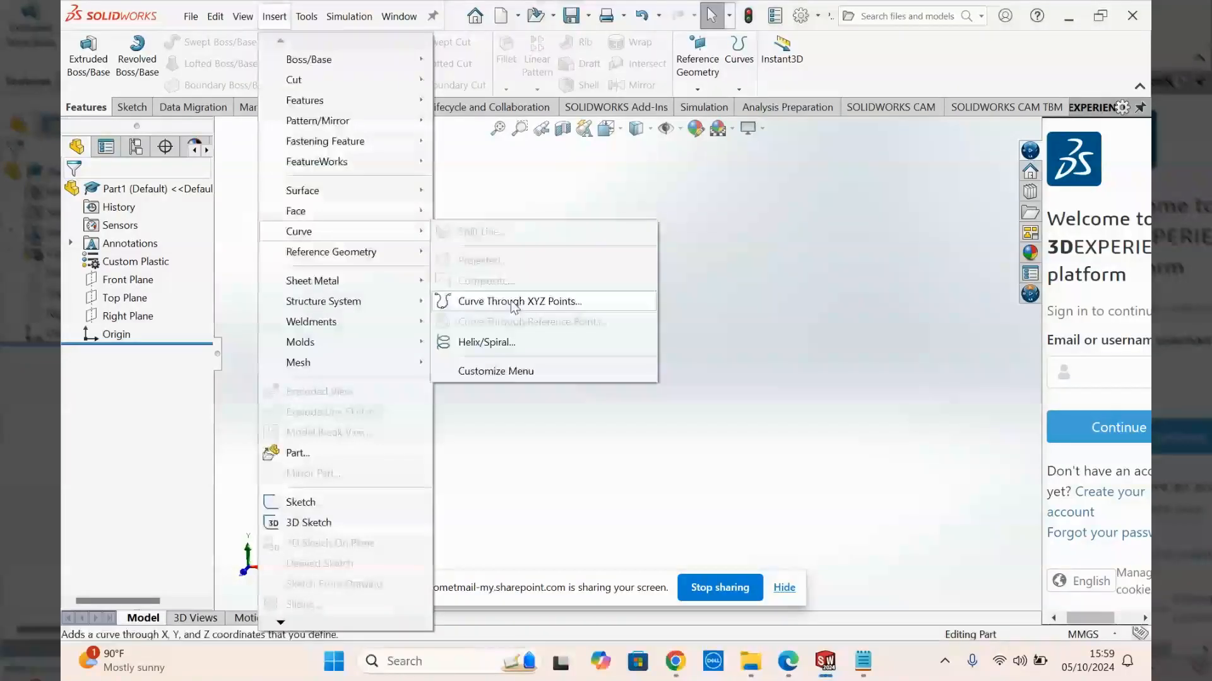
pyautogui.click(512, 303)
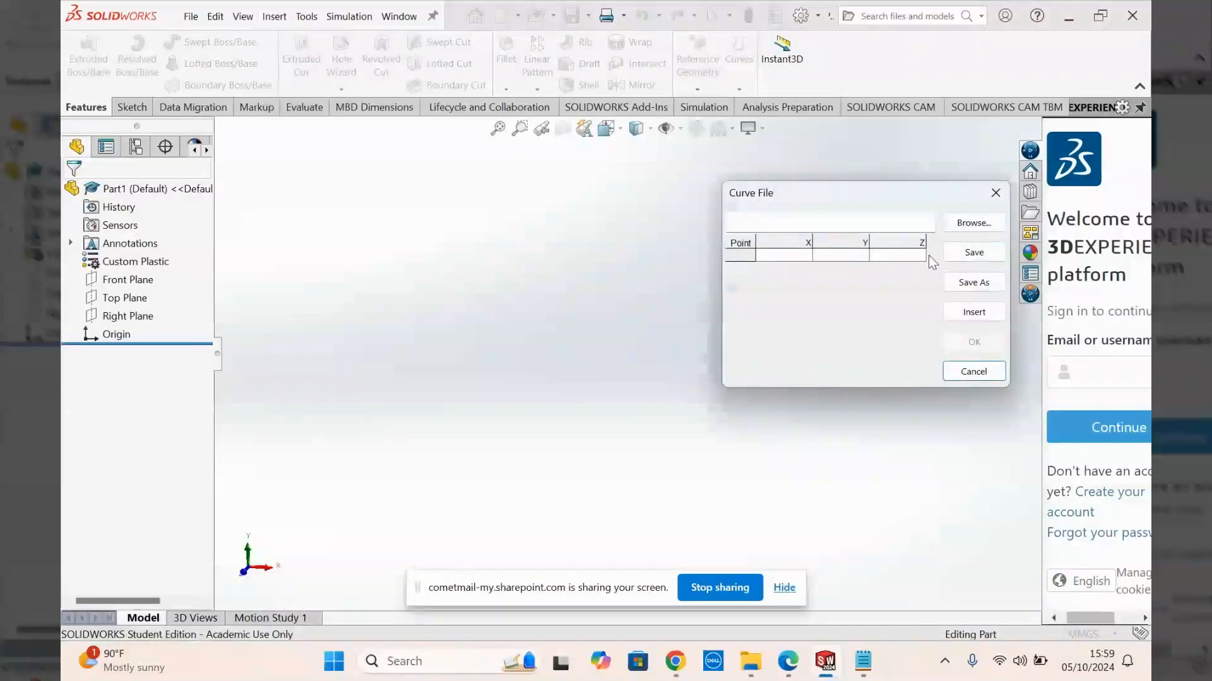
pyautogui.click(960, 223)
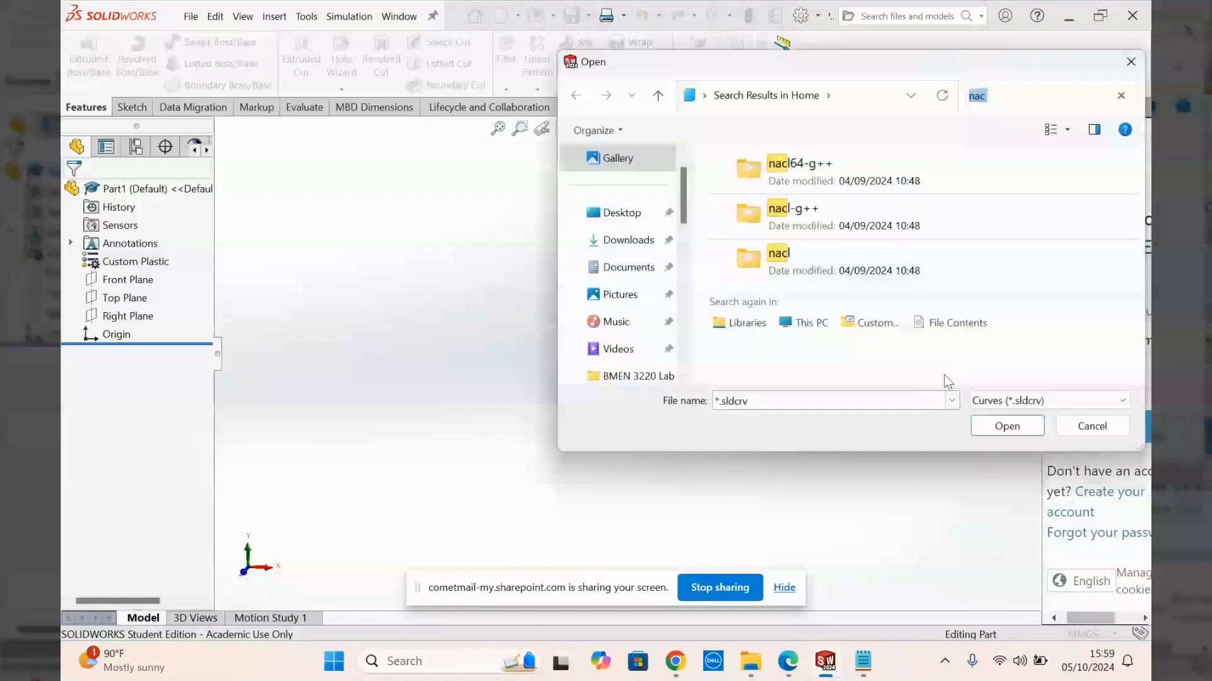
pyautogui.click(1027, 406)
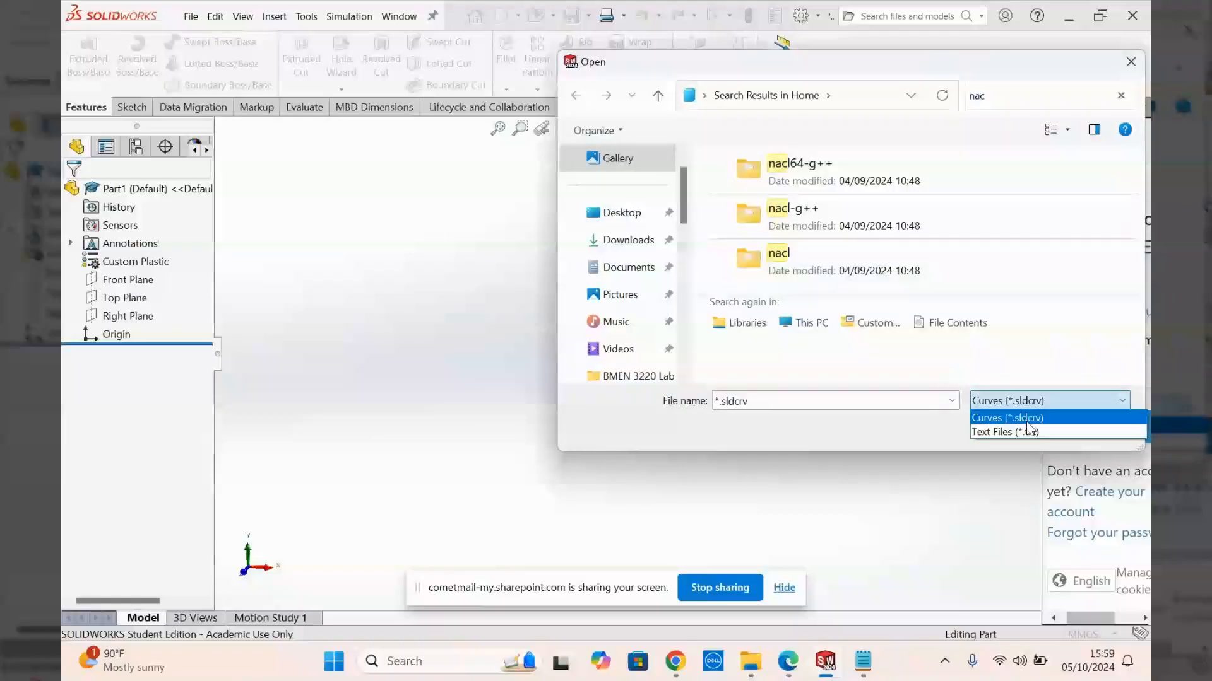
pyautogui.click(1026, 431)
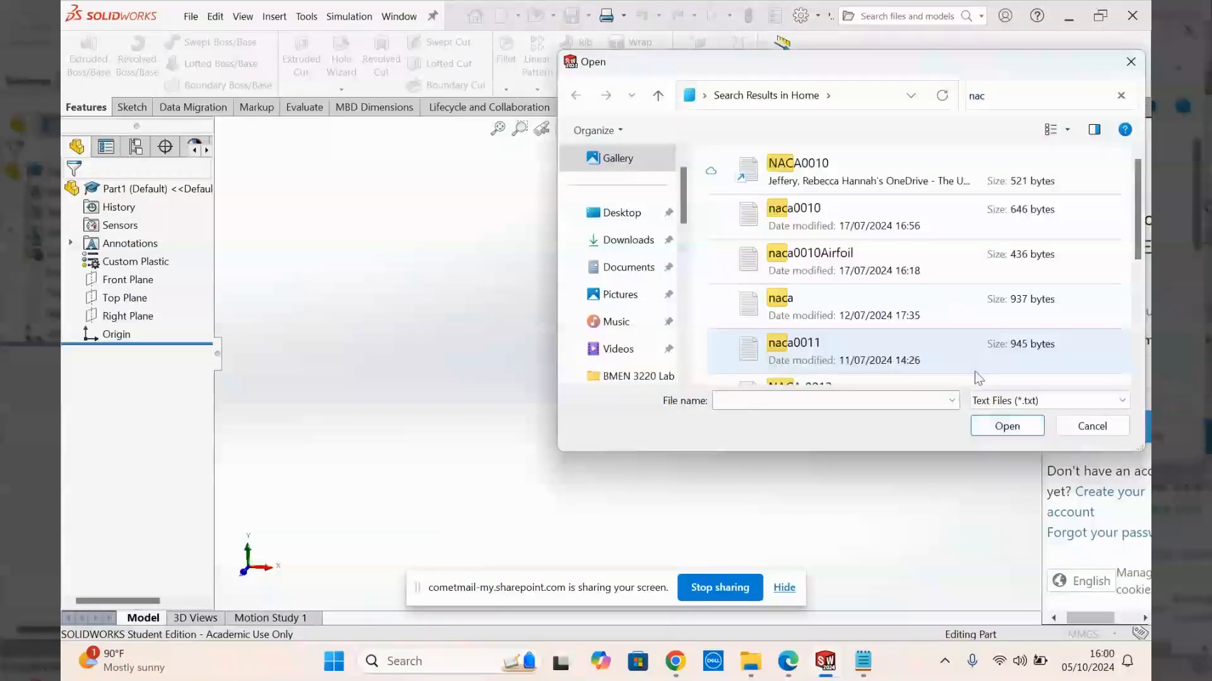
pyautogui.click(1003, 220)
pyautogui.click(1027, 425)
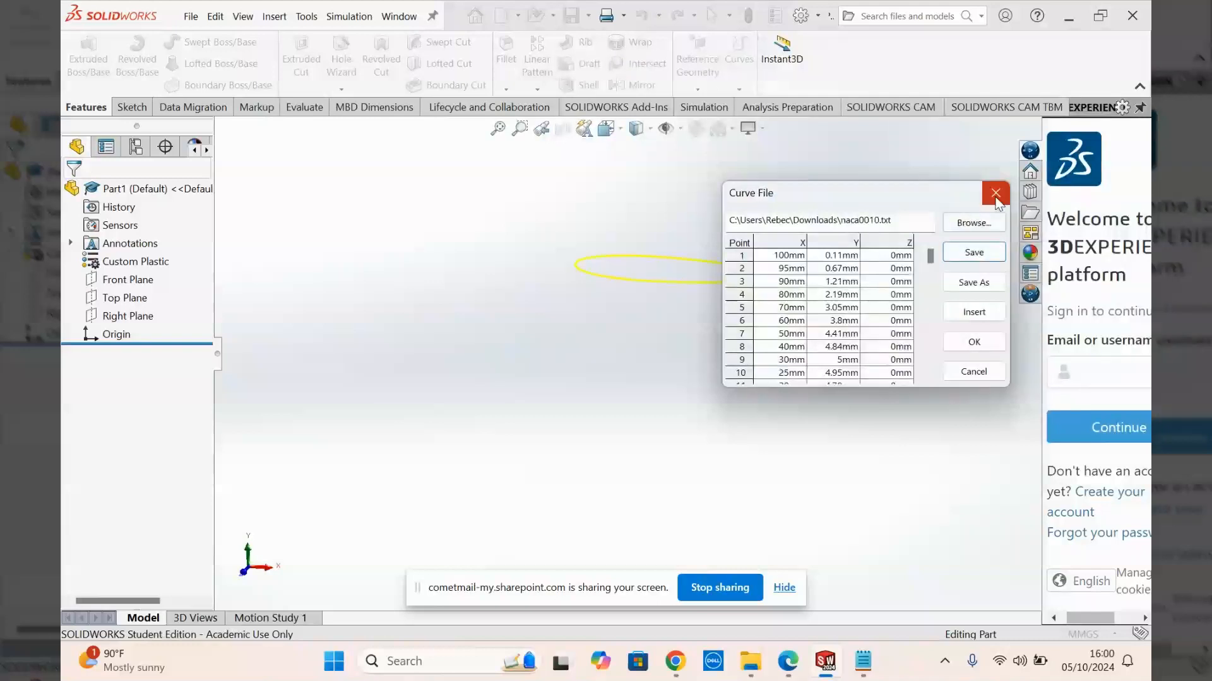
pyautogui.click(974, 342)
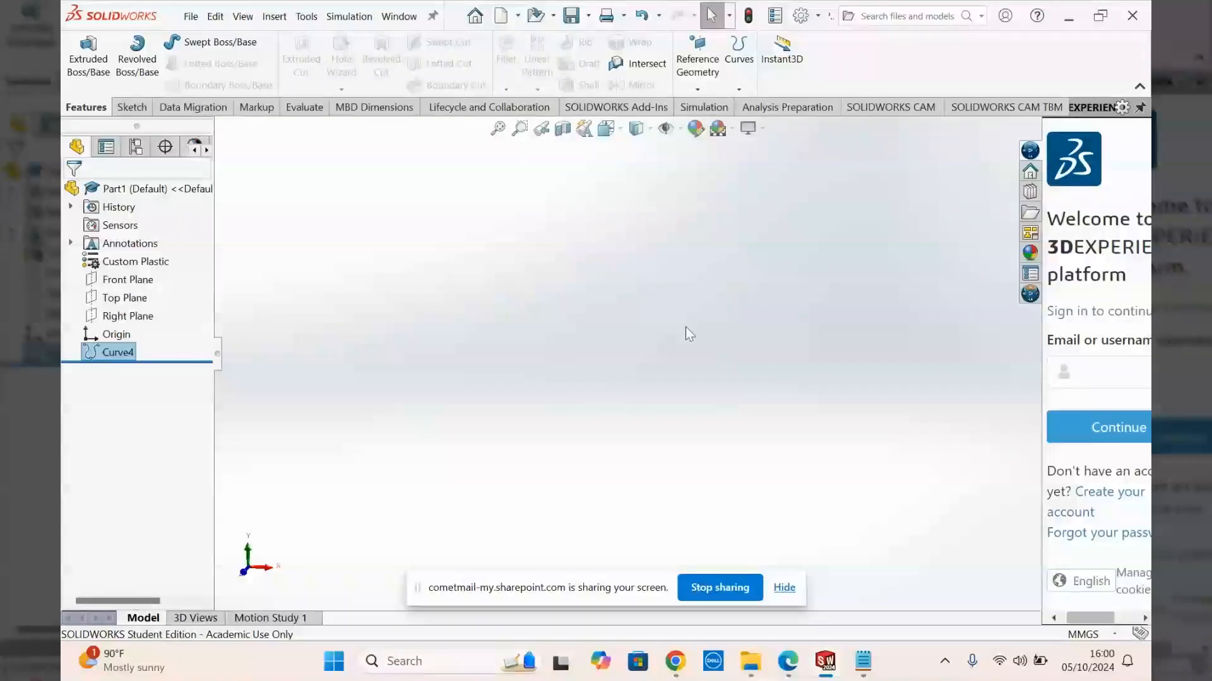
# - Start a new sketch on the Front Plane and view it face-on
pyautogui.press('f')
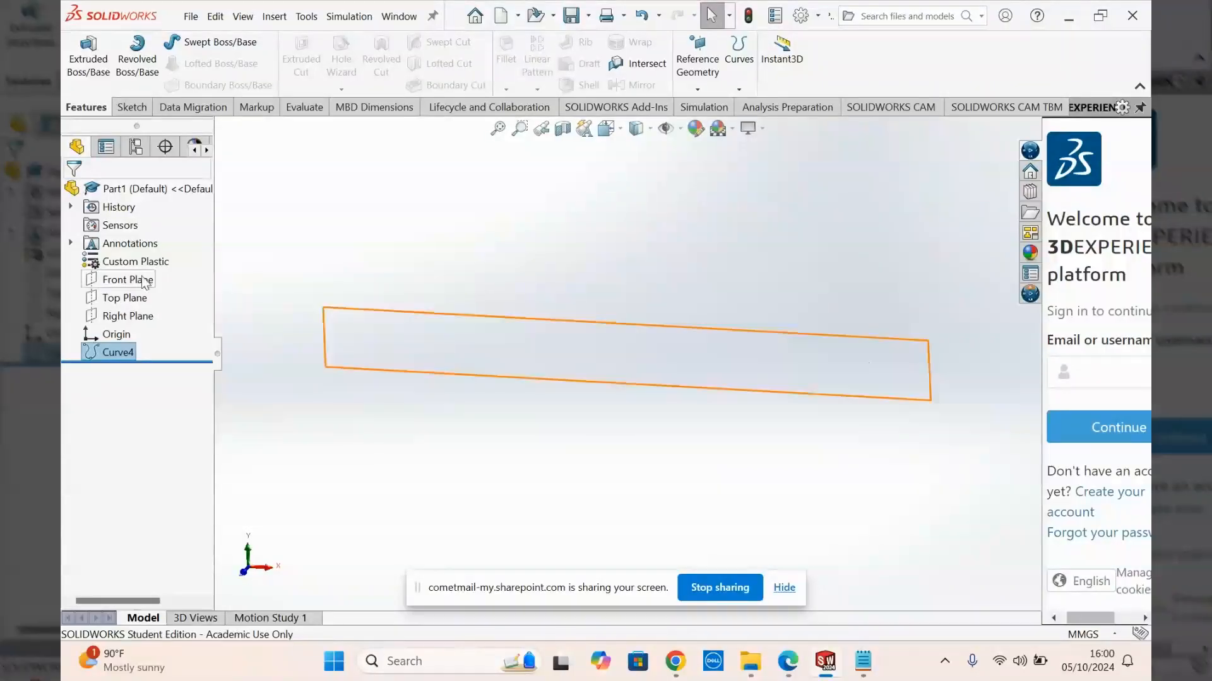
pyautogui.click(143, 280)
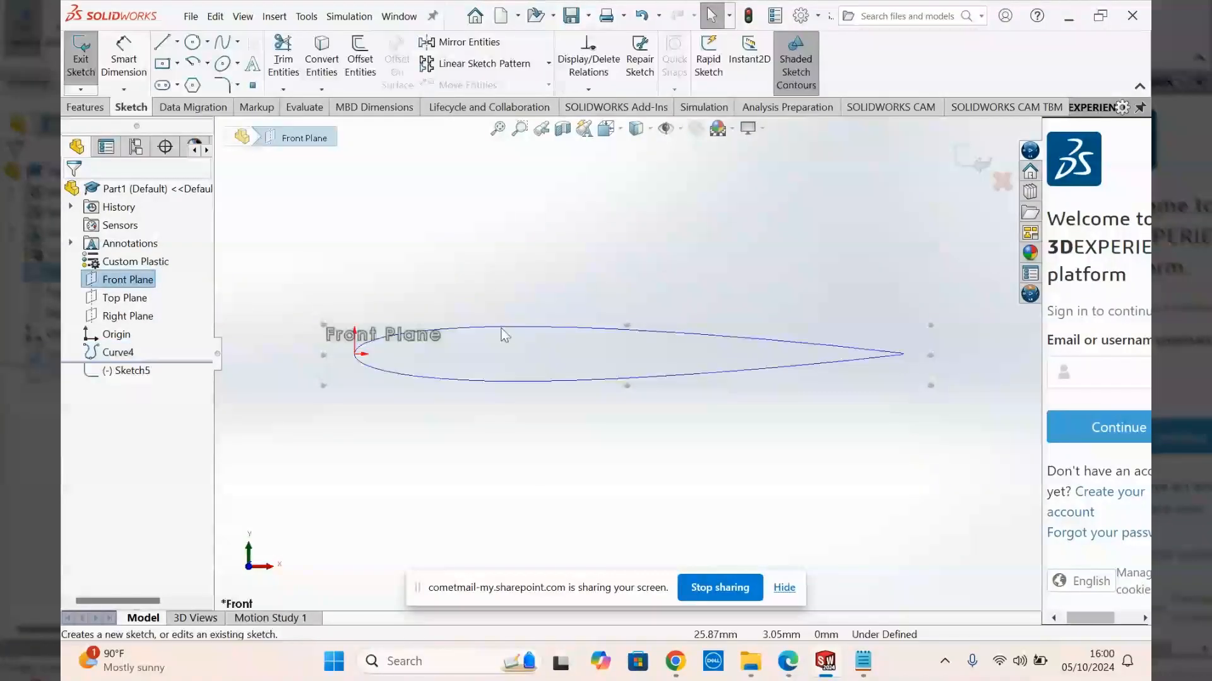
pyautogui.moveTo(501, 328)
pyautogui.mouseDown(button='middle')
pyautogui.moveTo(598, 474)
pyautogui.moveTo(562, 462)
pyautogui.moveTo(502, 324)
pyautogui.mouseUp(button='middle')
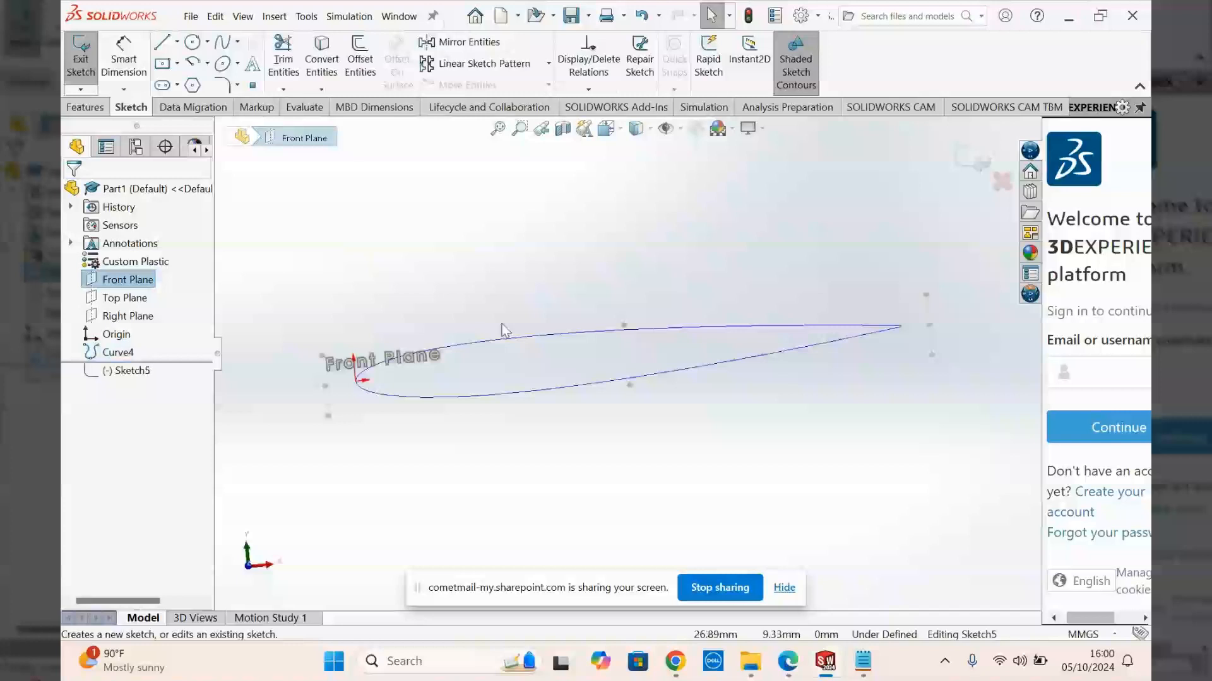
pyautogui.press('space')
pyautogui.click(568, 444)
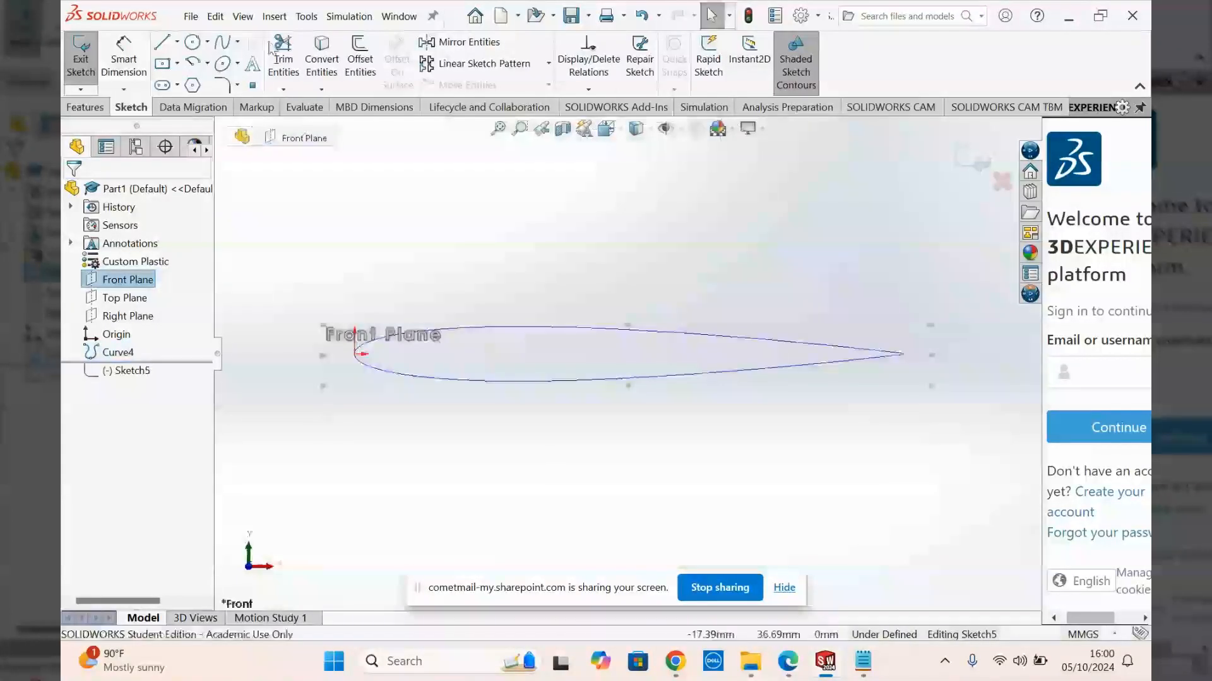
# - Convert the imported airfoil curve into sketch geometry with Convert Entities
pyautogui.click(323, 68)
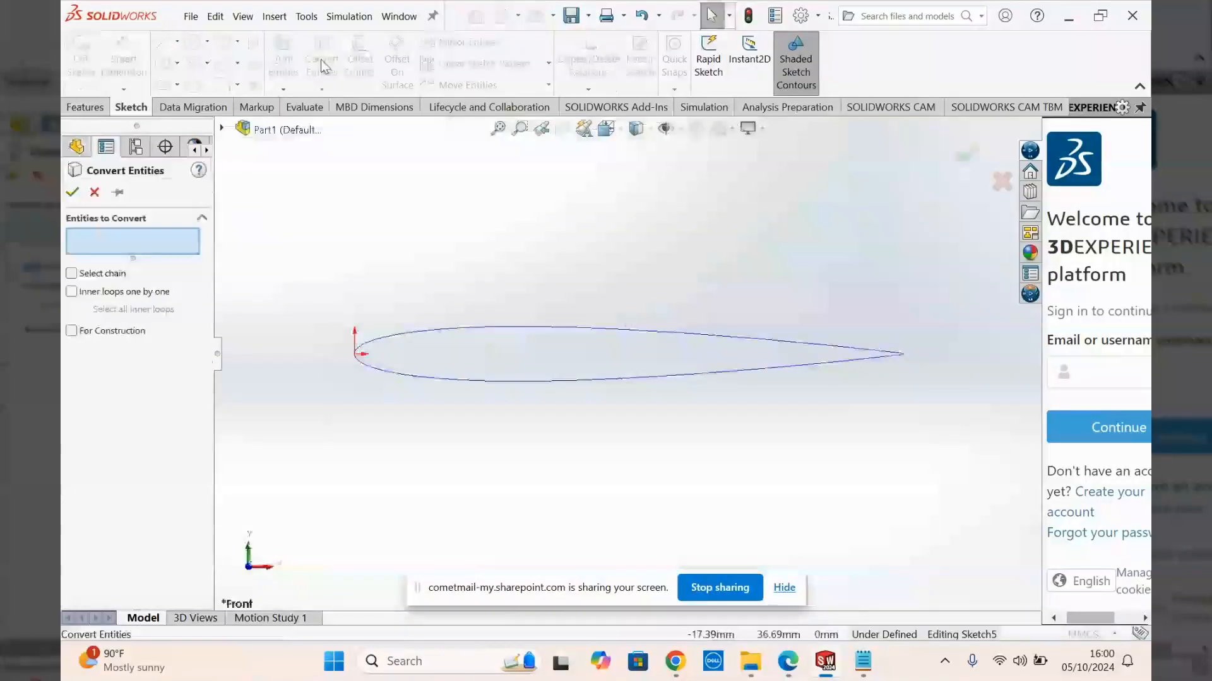
pyautogui.click(422, 329)
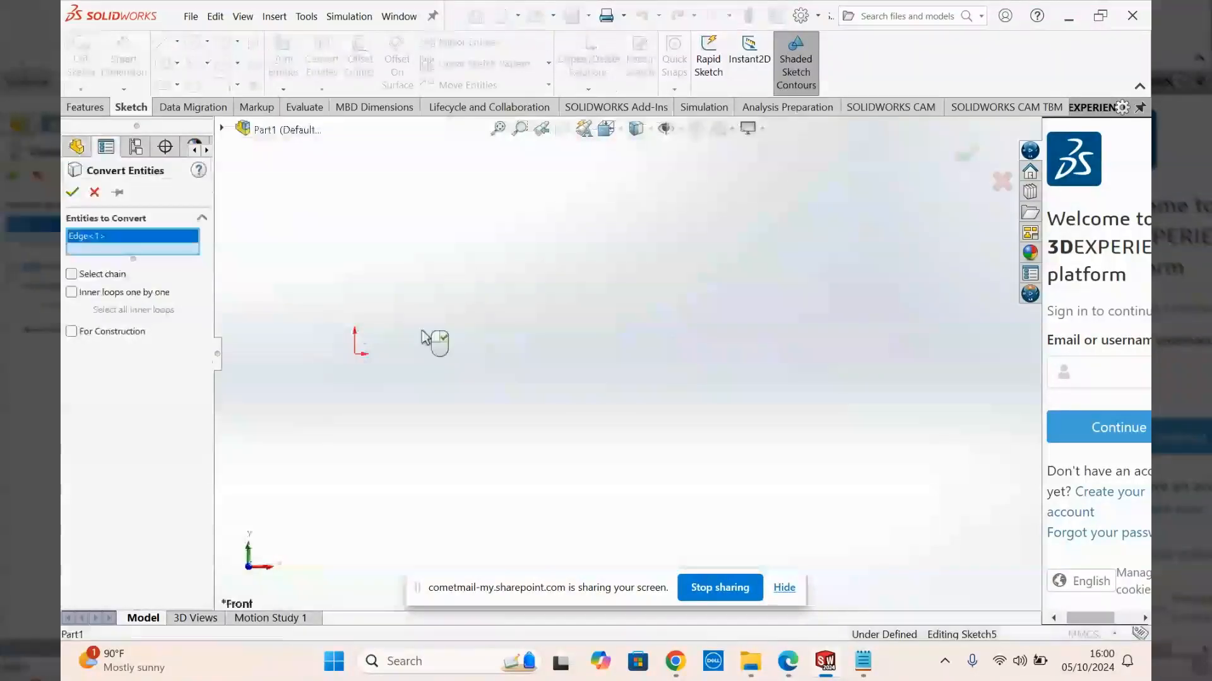
pyautogui.click(72, 193)
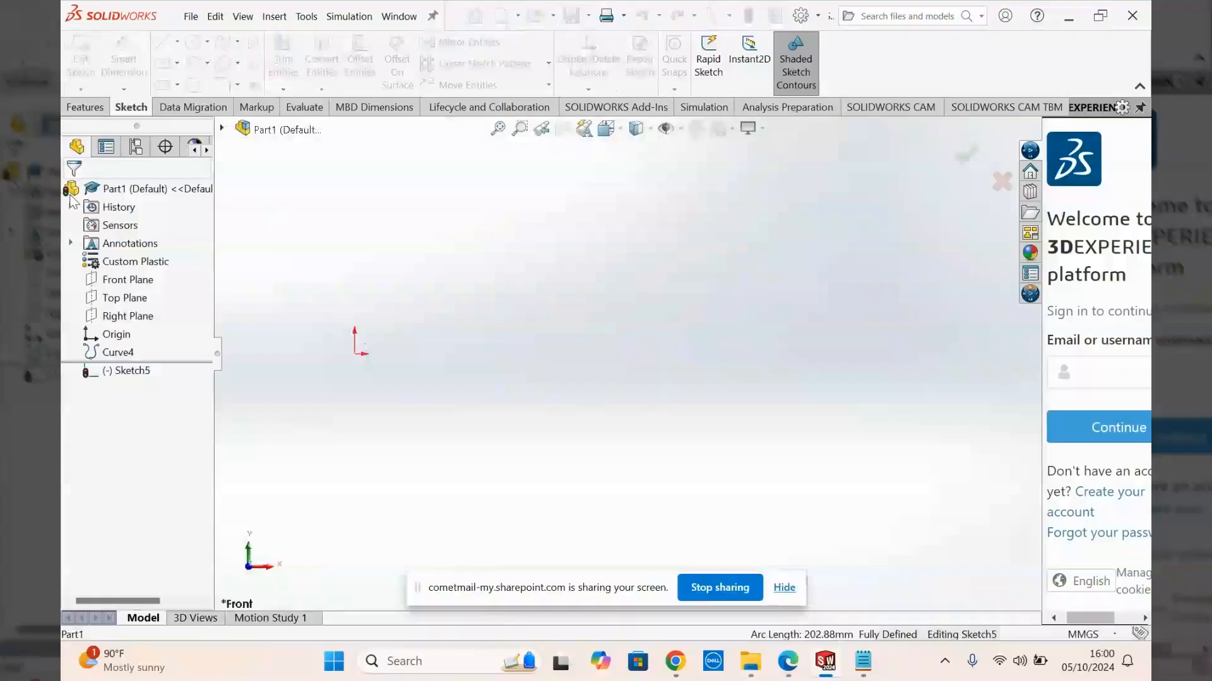
pyautogui.moveTo(455, 350)
pyautogui.mouseDown(button='middle')
pyautogui.moveTo(595, 368)
pyautogui.moveTo(509, 310)
pyautogui.moveTo(499, 371)
pyautogui.mouseUp(button='middle')
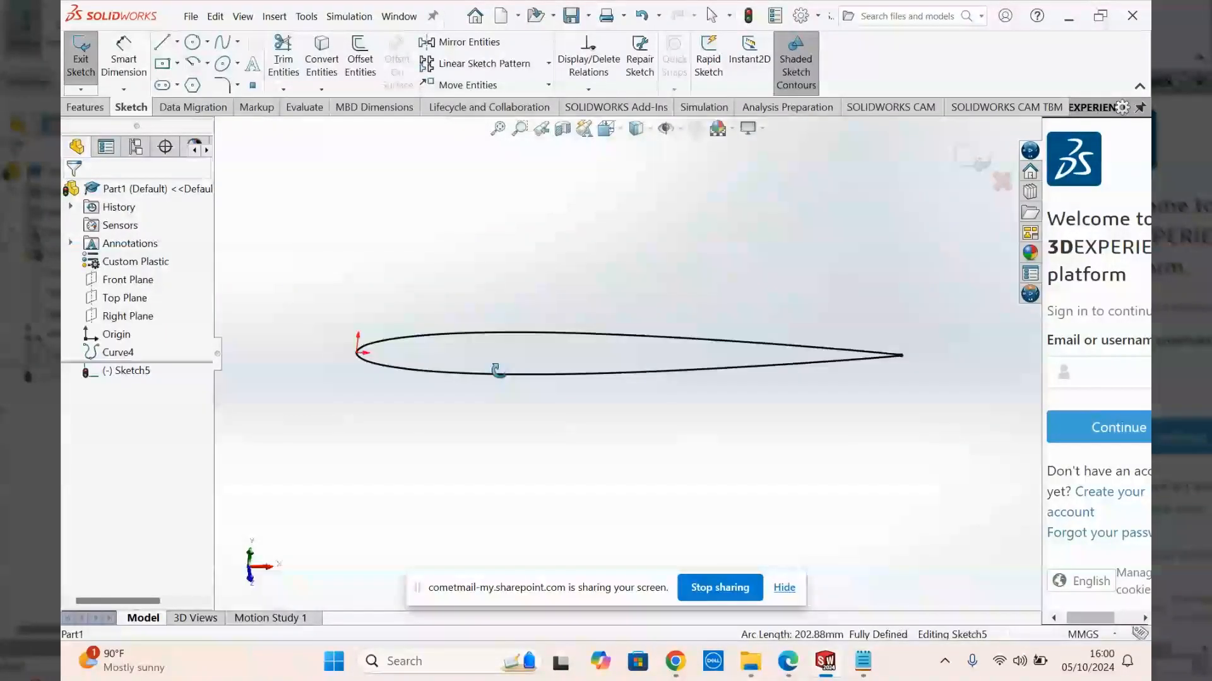
pyautogui.press('space')
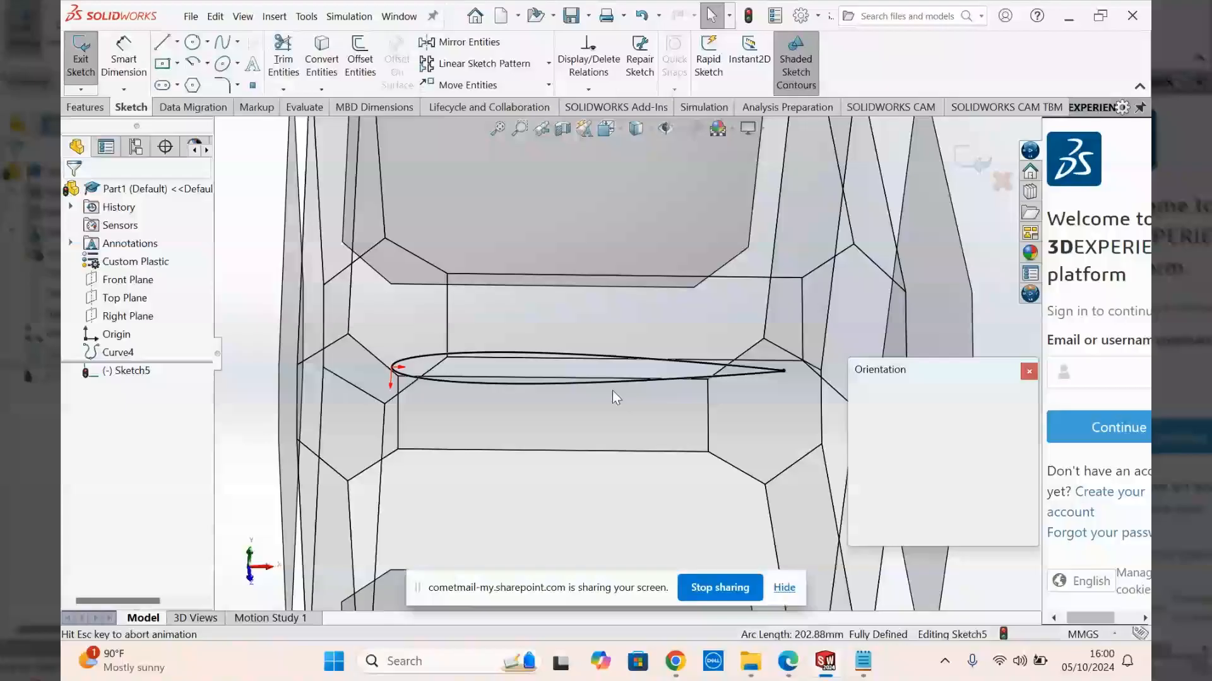
pyautogui.click(612, 392)
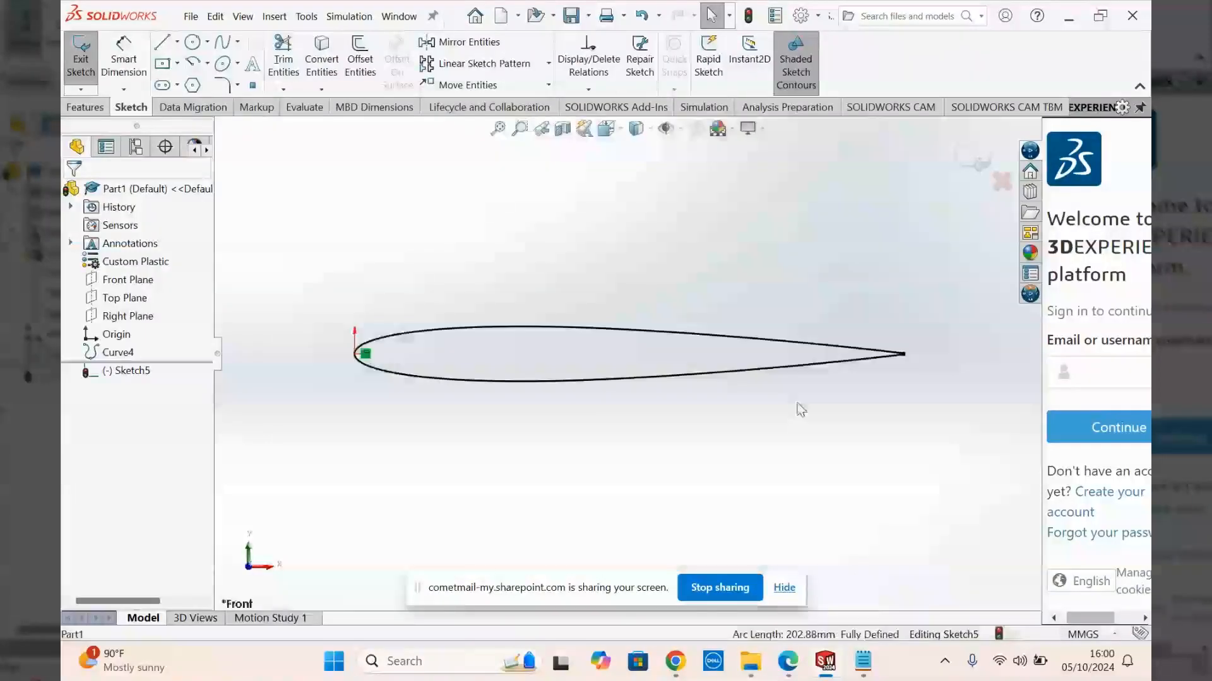
# - Close the open trailing edge with two lines, about 0.53 mm and 0.58 mm long, joining the spline's endpoints at a point behind it
pyautogui.scroll(-3, 905, 366)
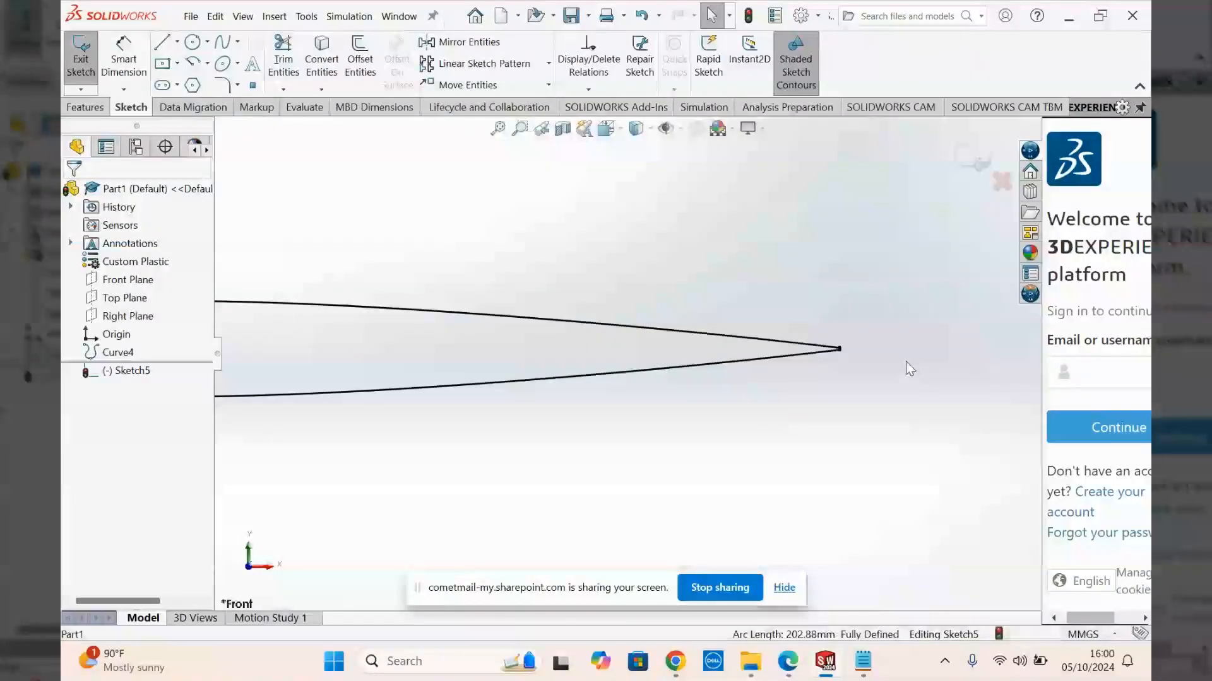
pyautogui.scroll(-2, 906, 366)
pyautogui.scroll(-2, 702, 343)
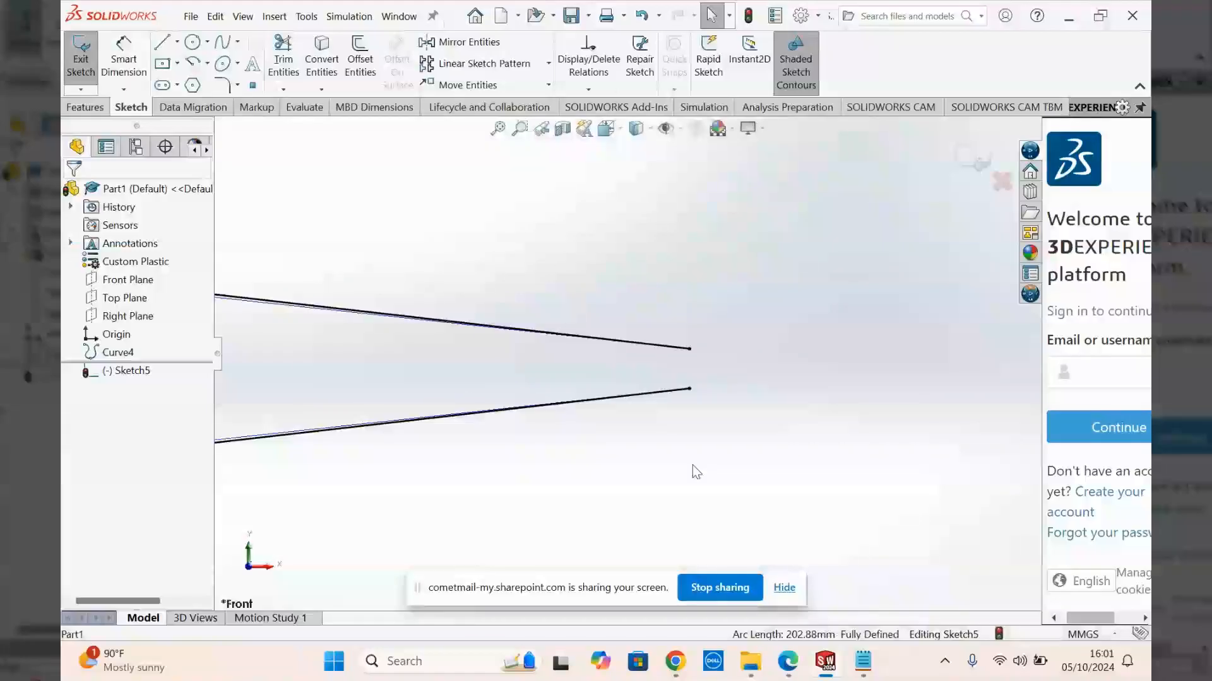
pyautogui.click(163, 42)
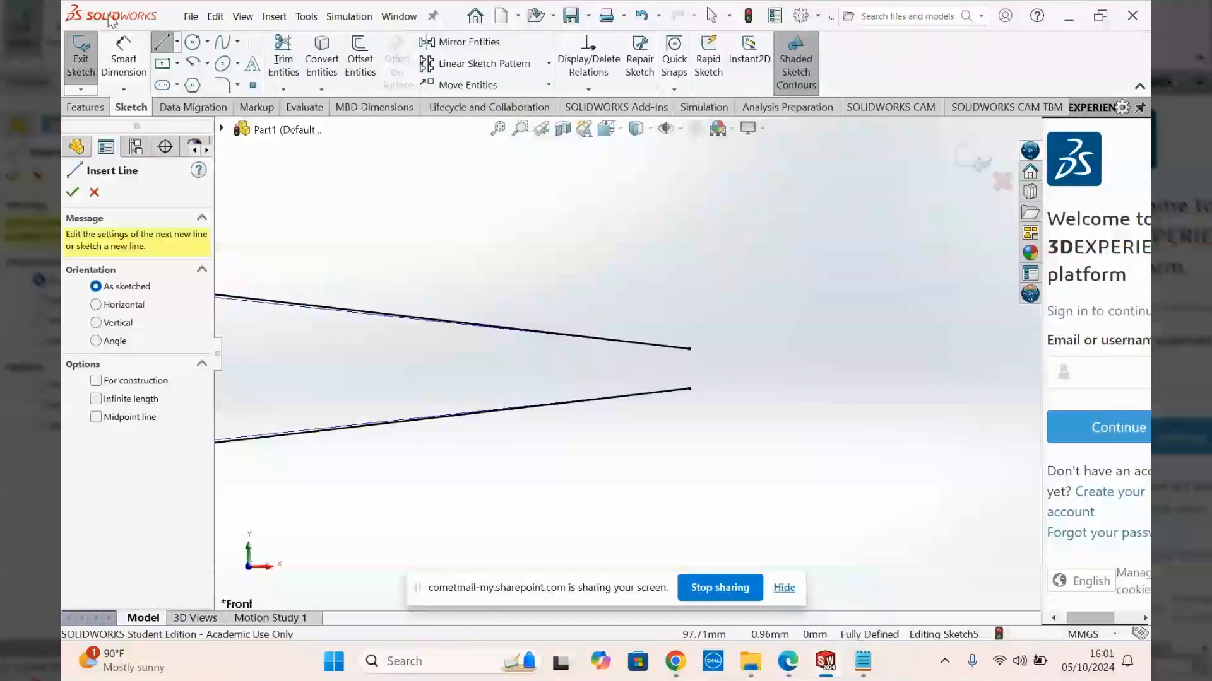
pyautogui.click(689, 348)
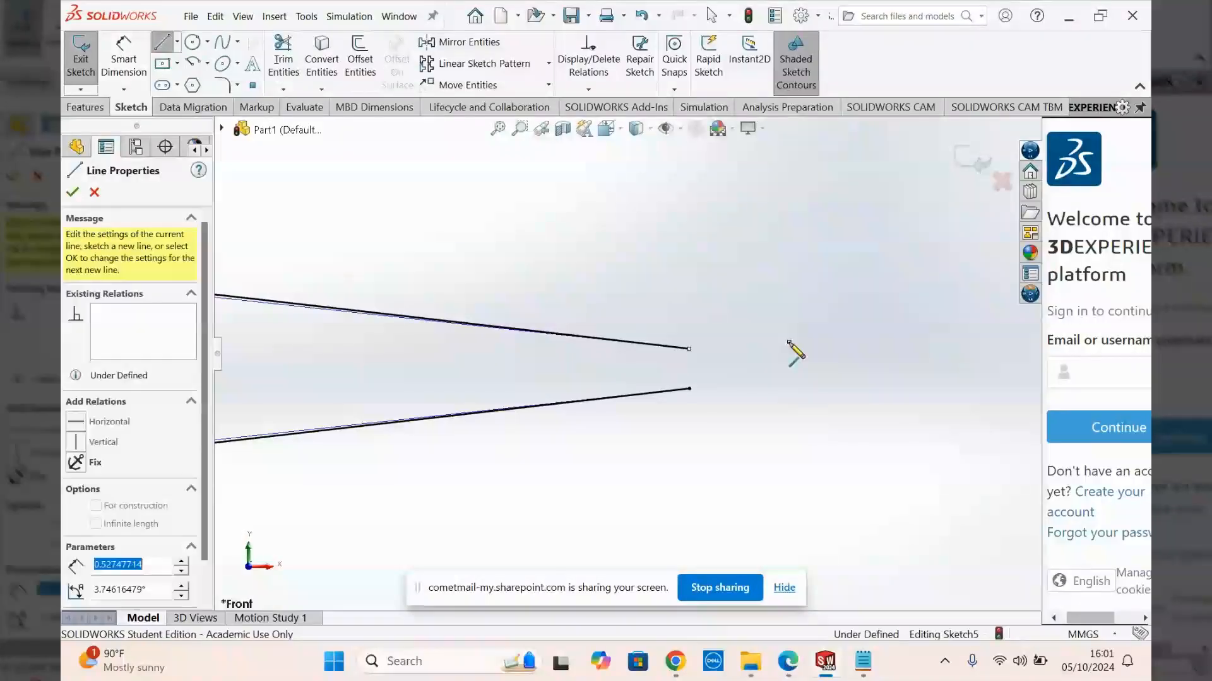
pyautogui.click(788, 342)
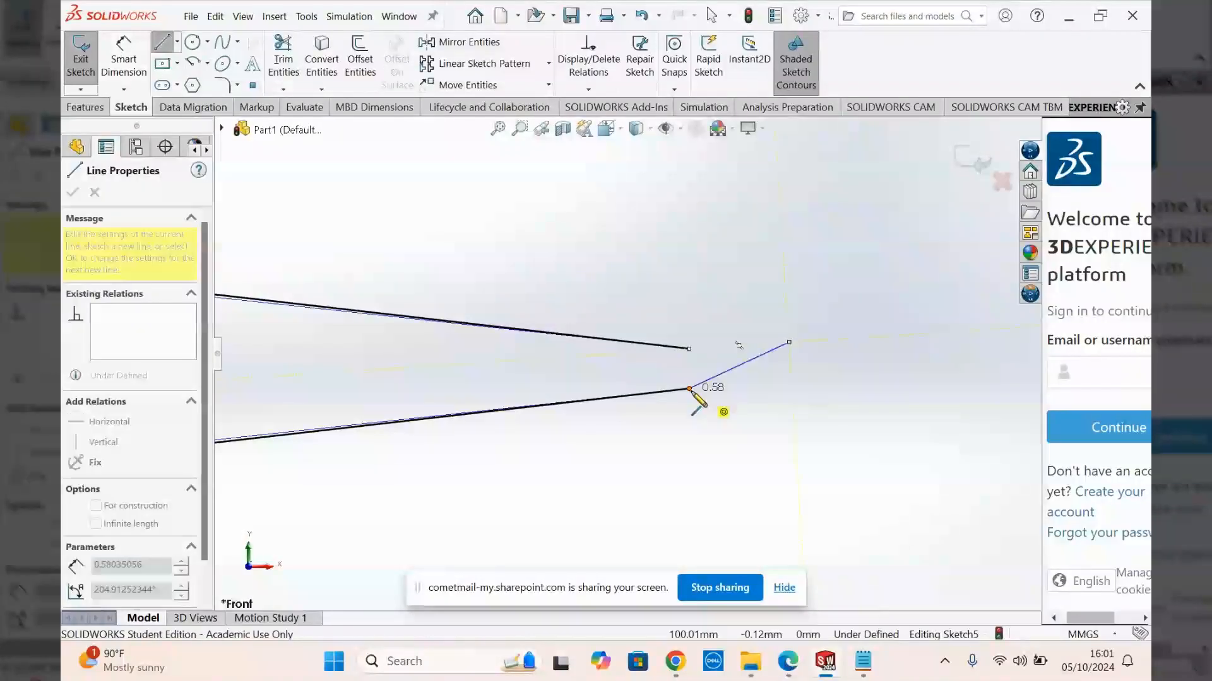
pyautogui.click(689, 390)
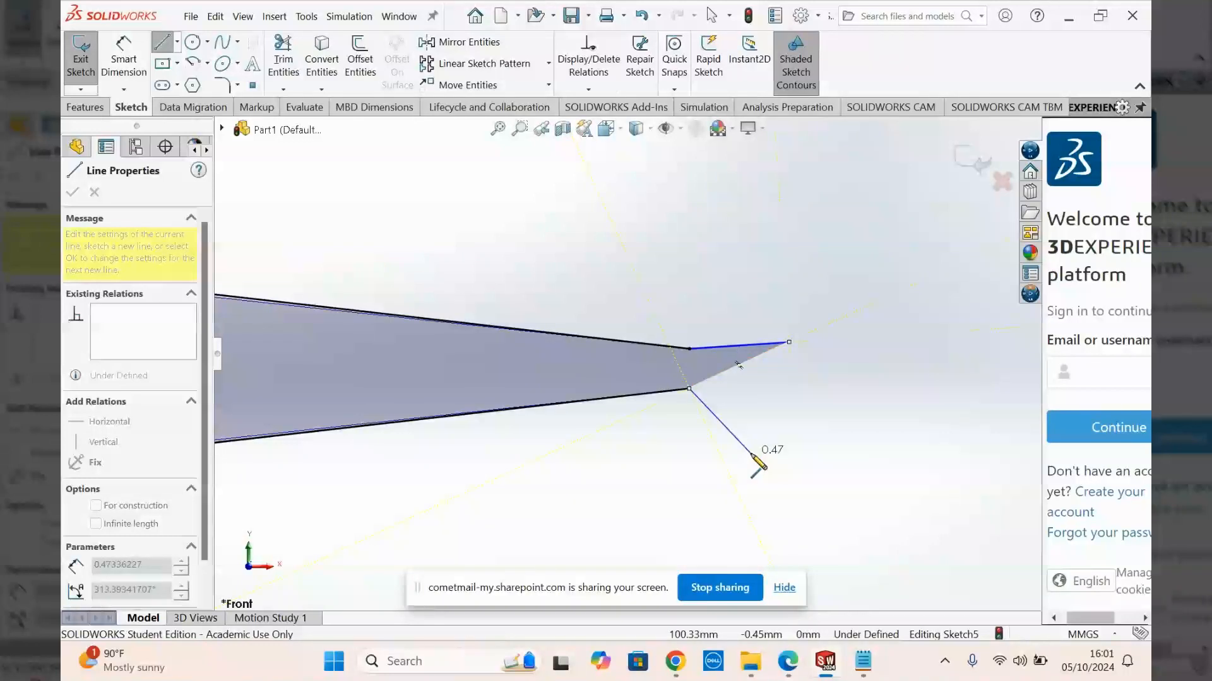
pyautogui.click(790, 343)
pyautogui.press('Escape')
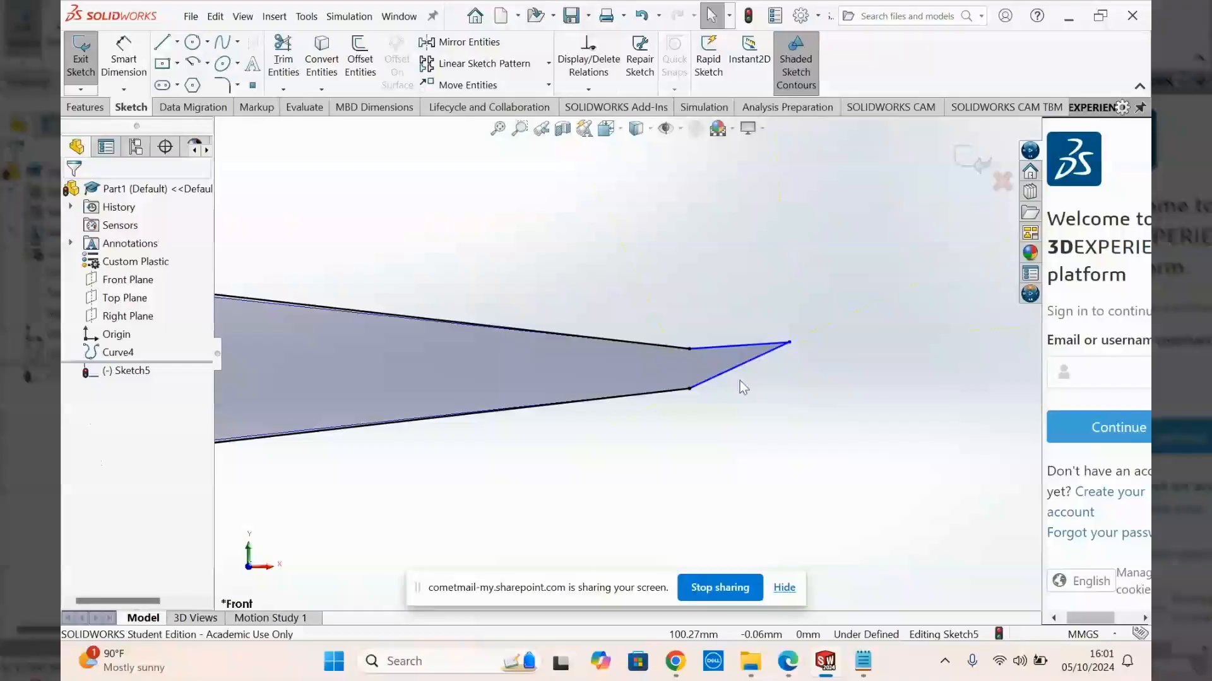
# - Add a Tangent relation between the upper trailing-edge line and the airfoil spline
pyautogui.click(588, 89)
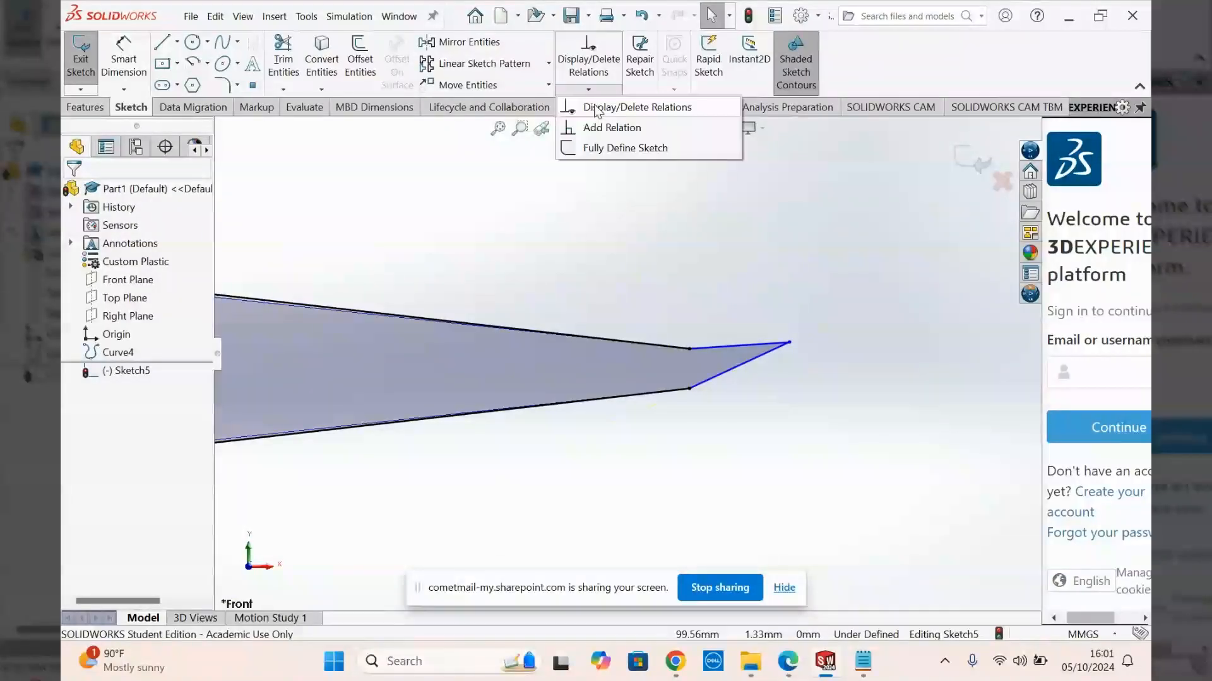
pyautogui.click(611, 127)
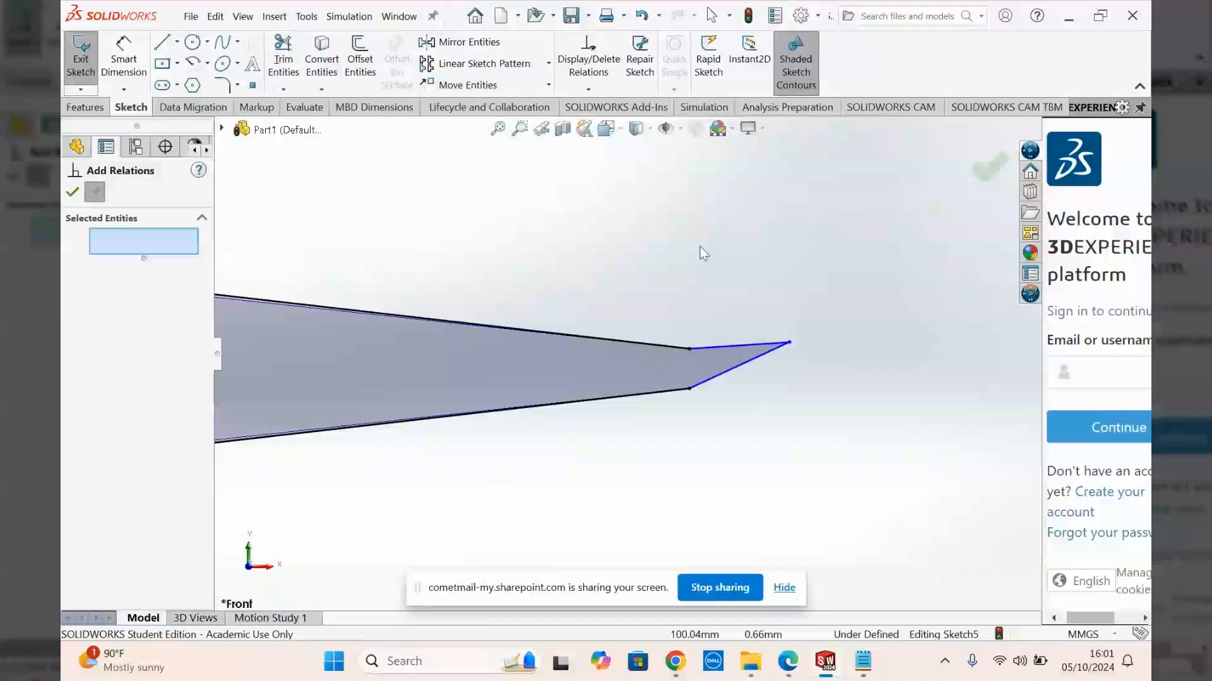
pyautogui.click(704, 347)
pyautogui.click(672, 349)
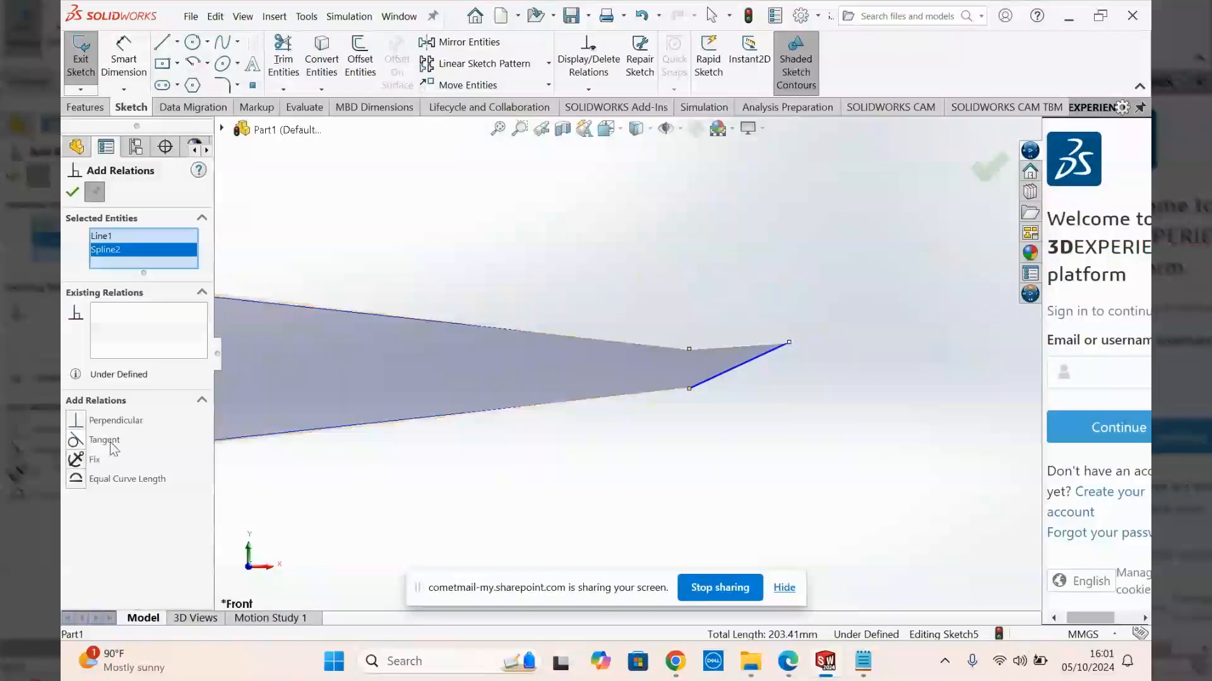
pyautogui.click(105, 440)
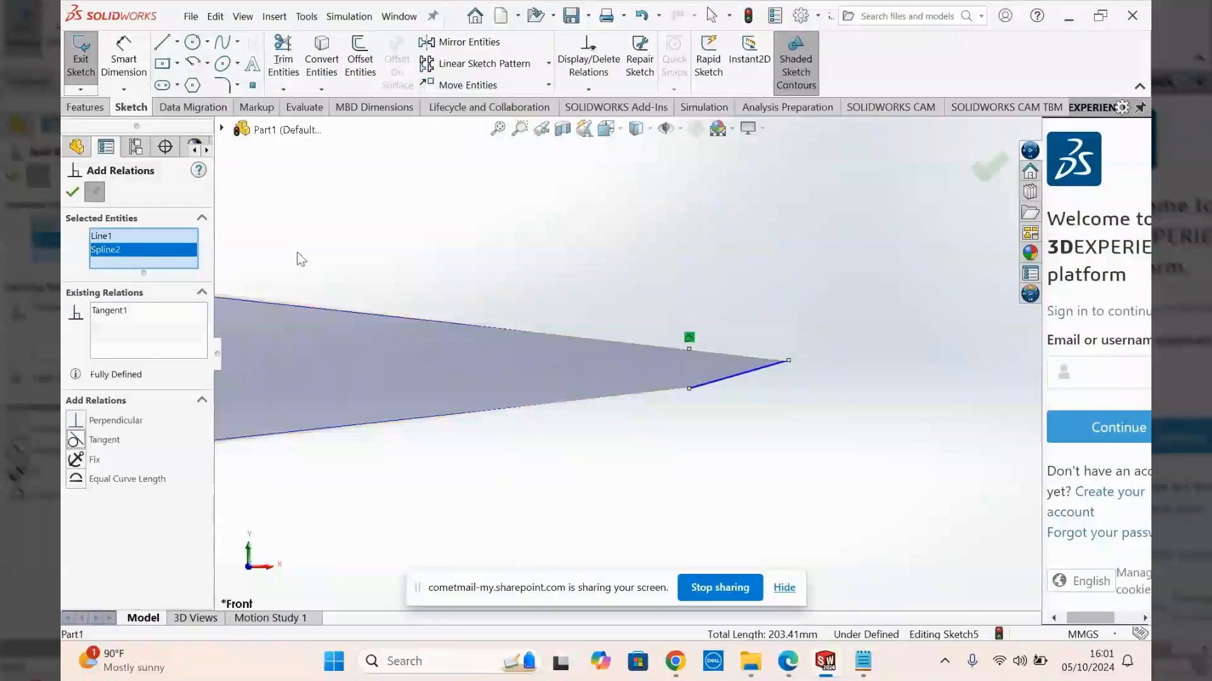
pyautogui.click(72, 192)
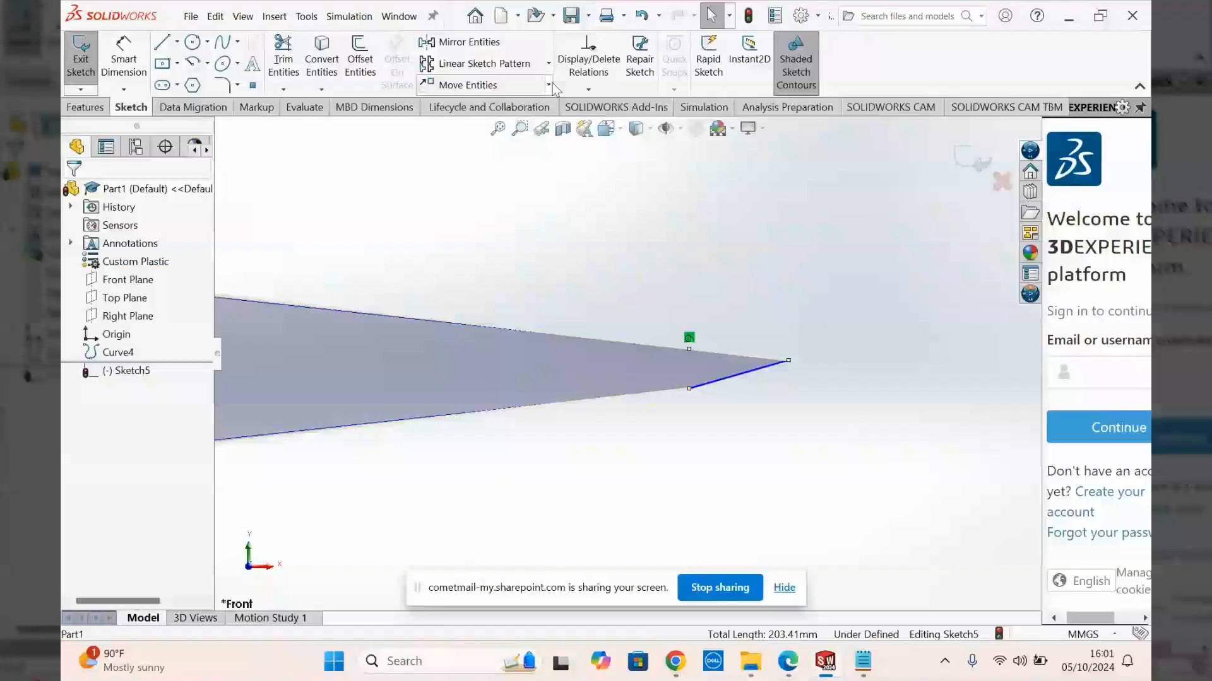
# - Add a Tangent relation between the lower trailing-edge line and the airfoil spline, removing the upper line from the selection
pyautogui.click(588, 89)
pyautogui.click(609, 127)
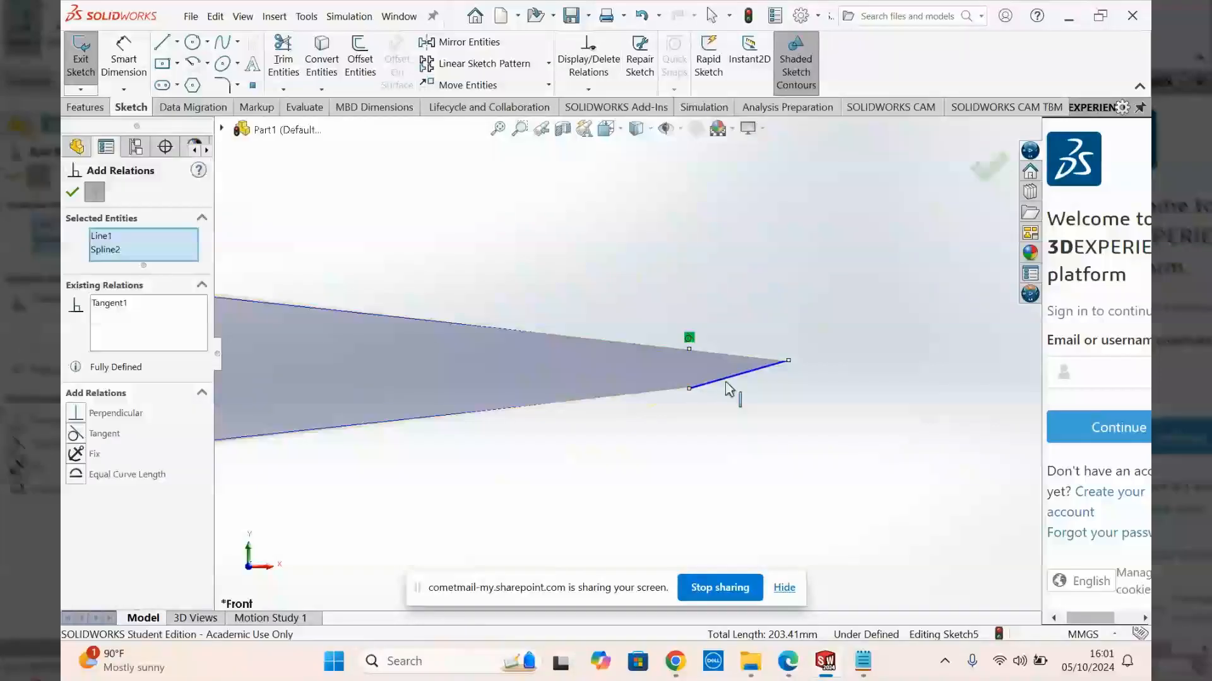
pyautogui.click(727, 384)
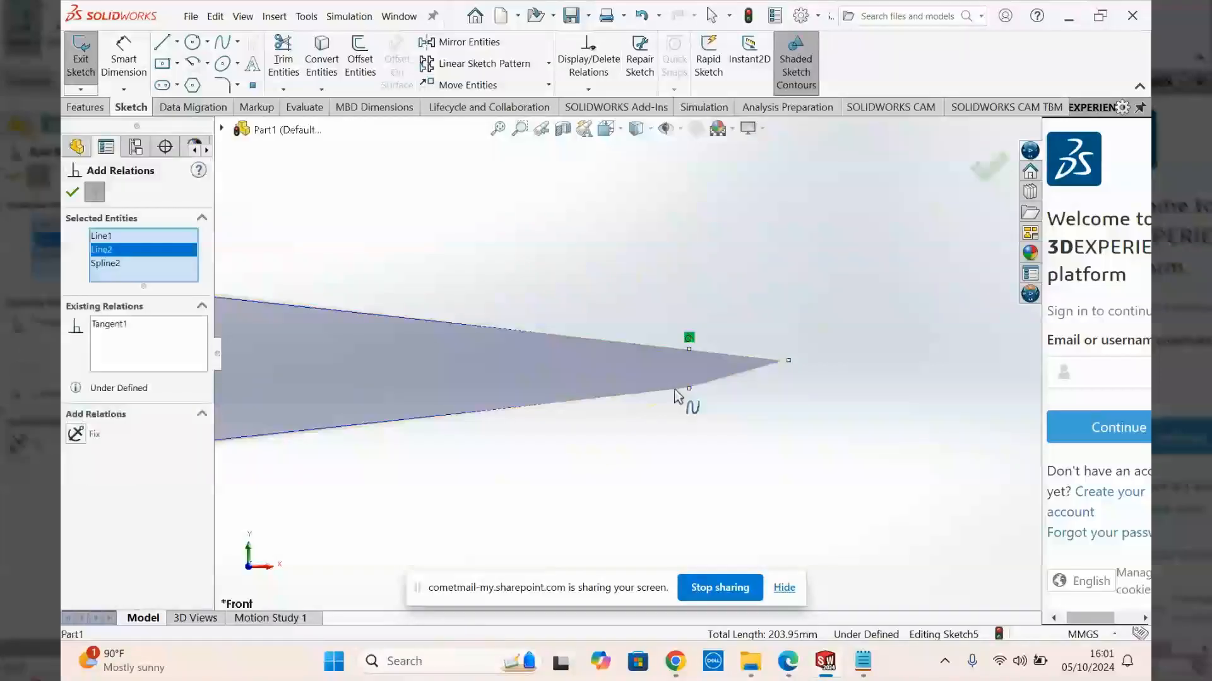
pyautogui.rightClick(114, 237)
pyautogui.click(157, 270)
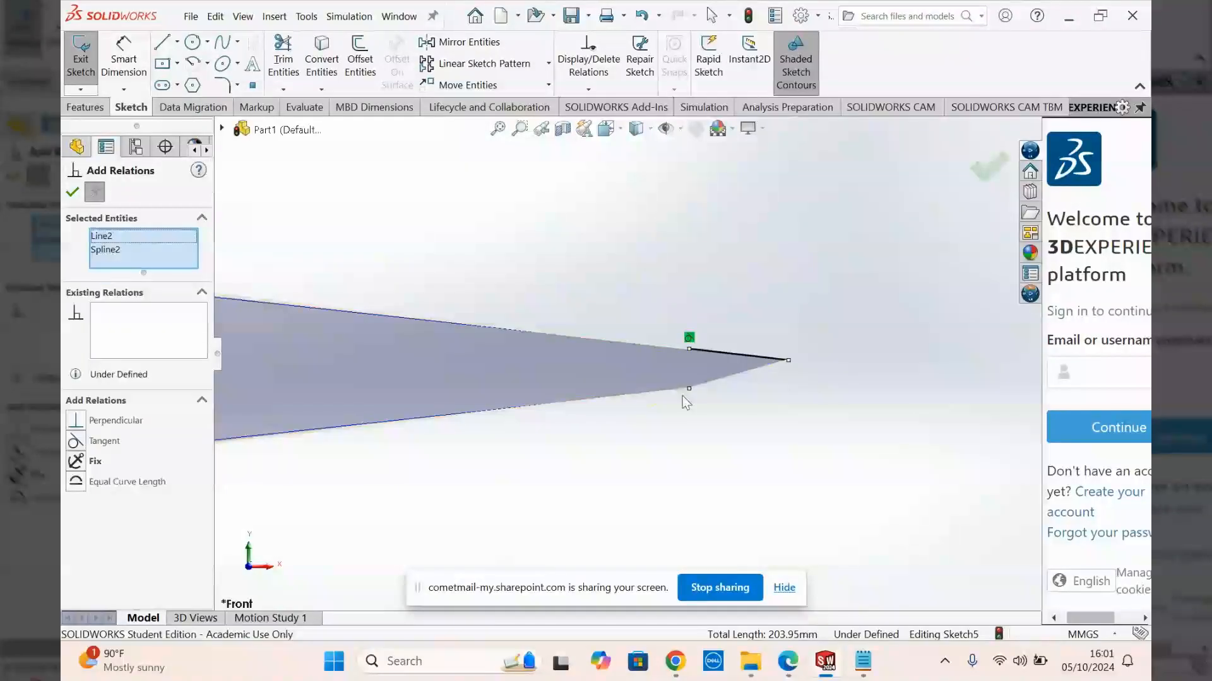
pyautogui.click(76, 441)
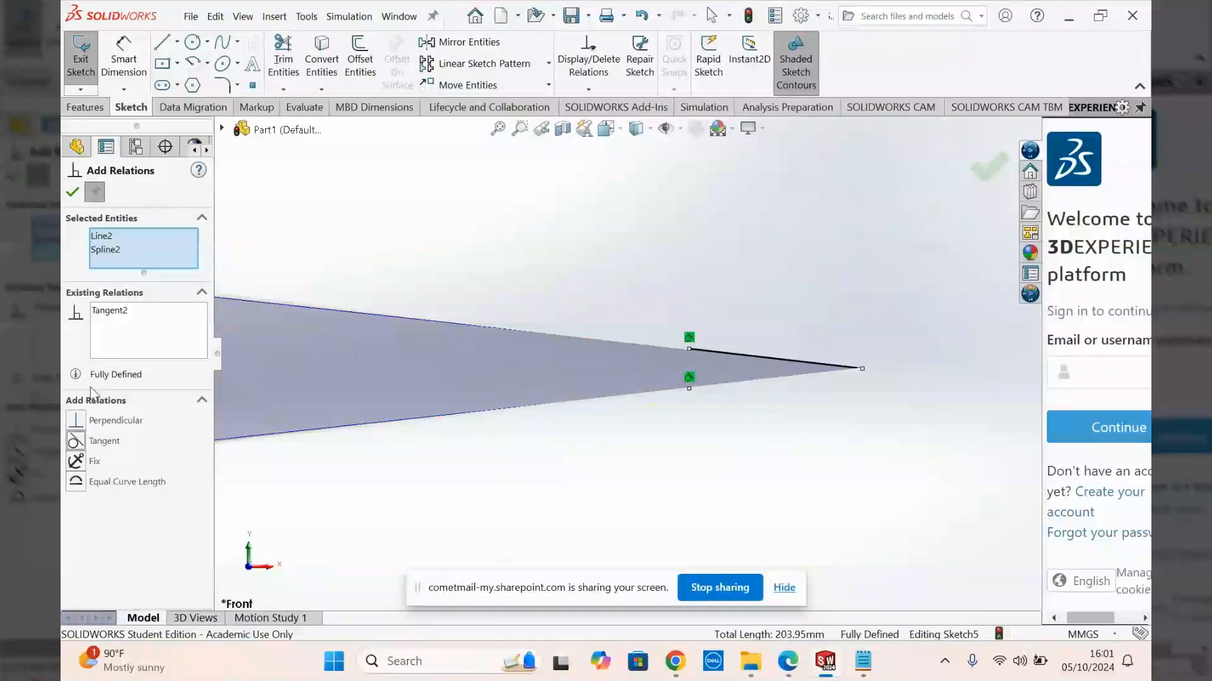
pyautogui.click(73, 195)
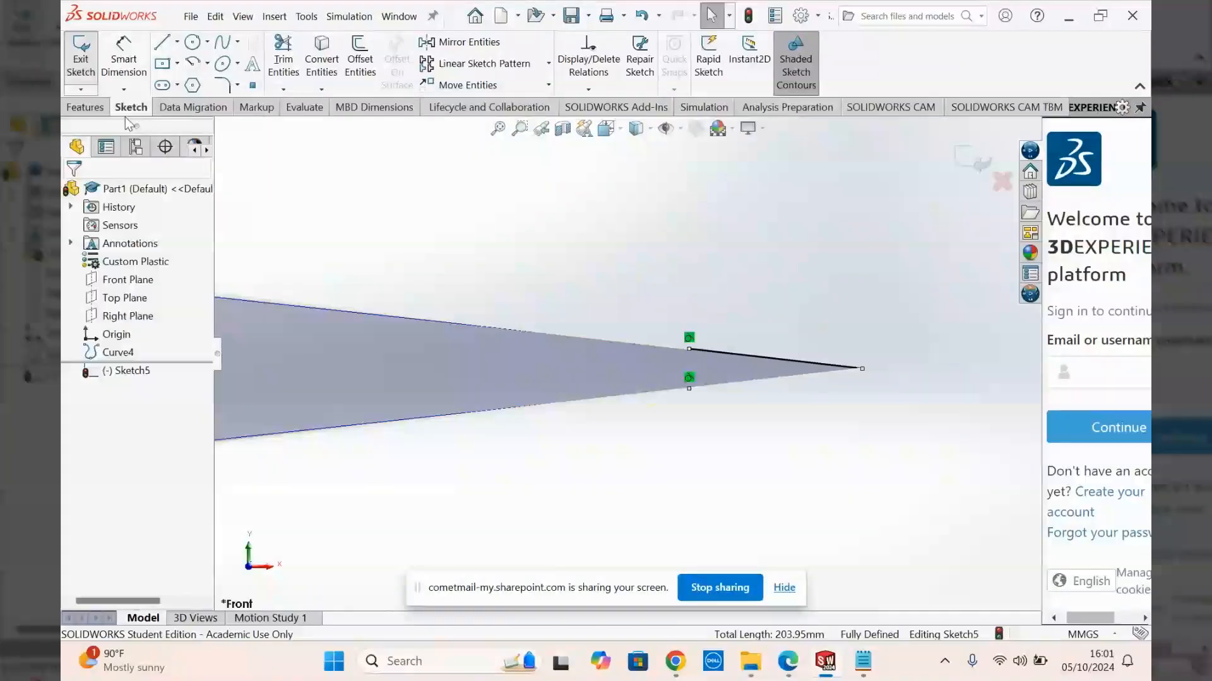
# - Sketch a chord line about 100.91 mm long from the airfoil's trailing-edge tip to its leading-edge point
pyautogui.press('f')
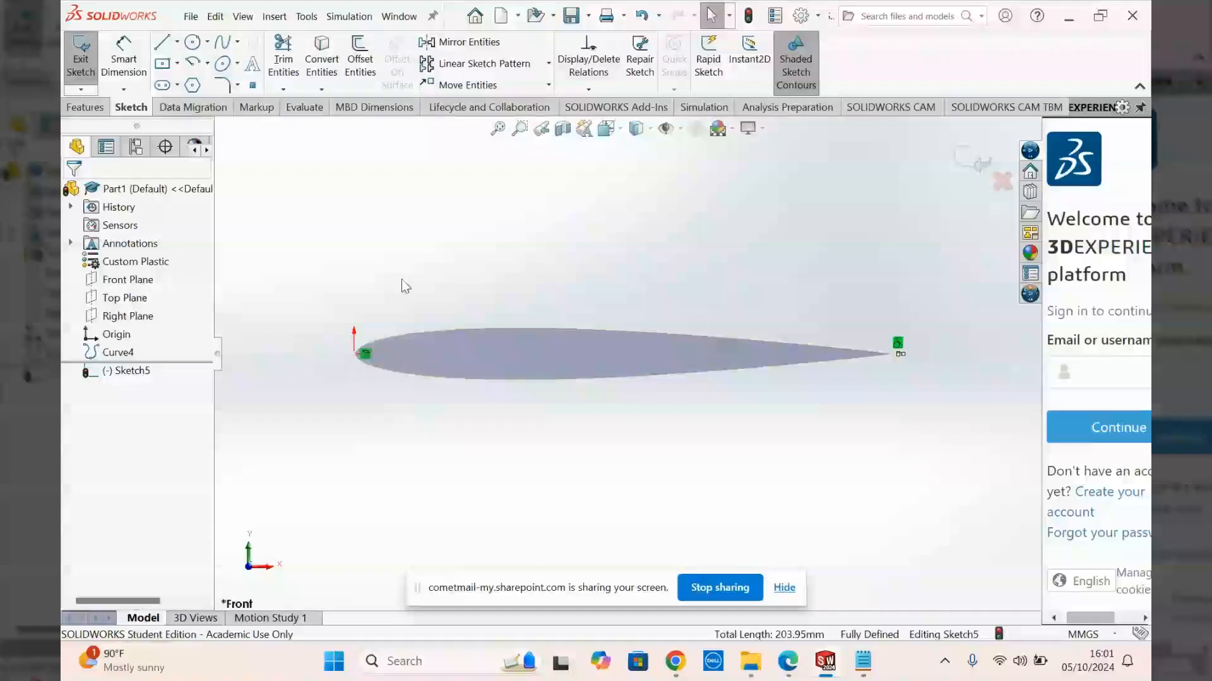
pyautogui.click(162, 43)
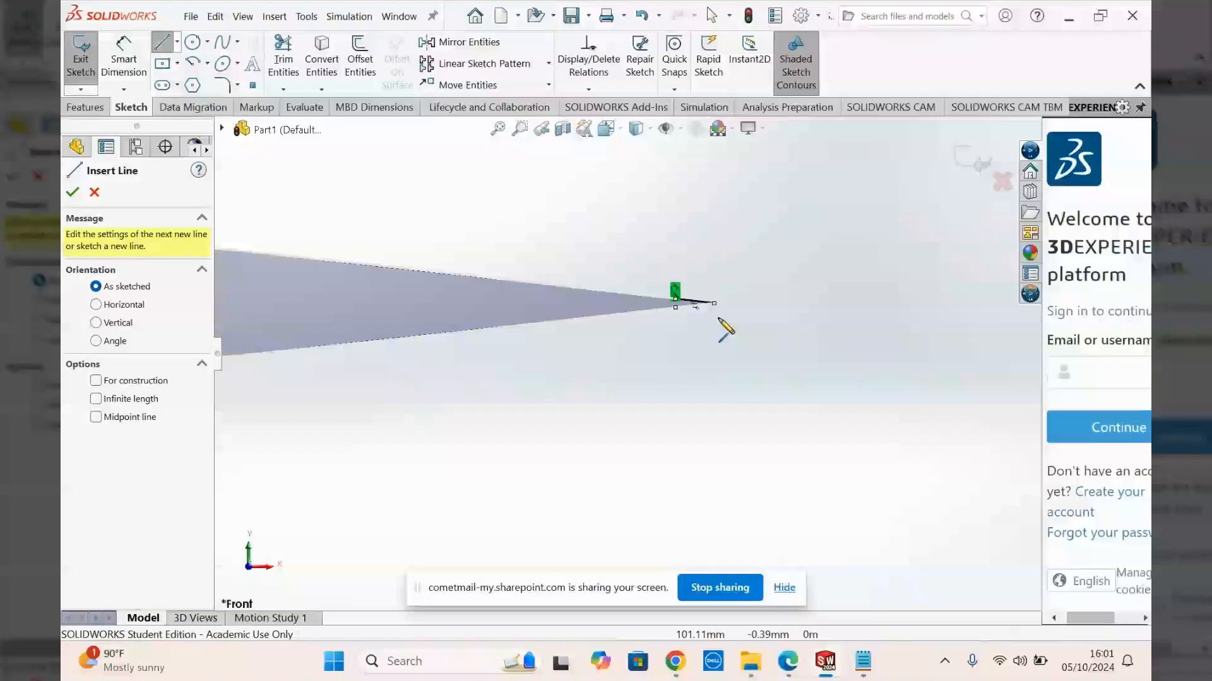
pyautogui.click(676, 308)
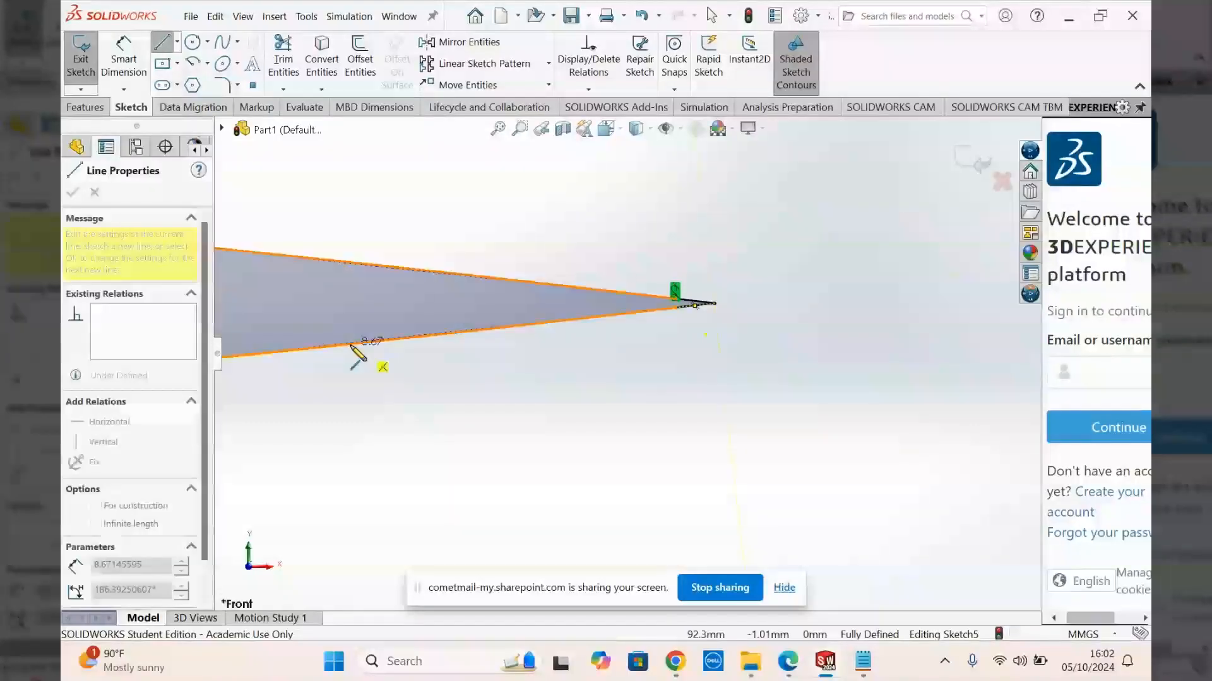
pyautogui.scroll(10, 350, 345)
pyautogui.scroll(-6, 436, 345)
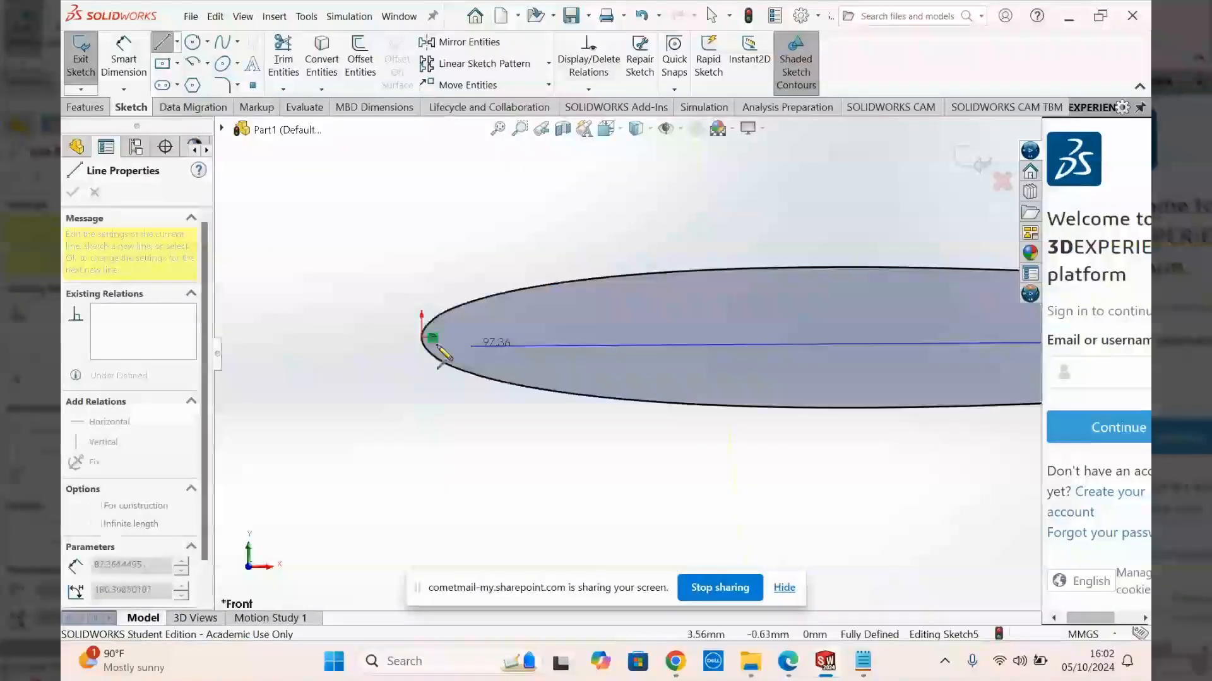
pyautogui.scroll(-2, 441, 366)
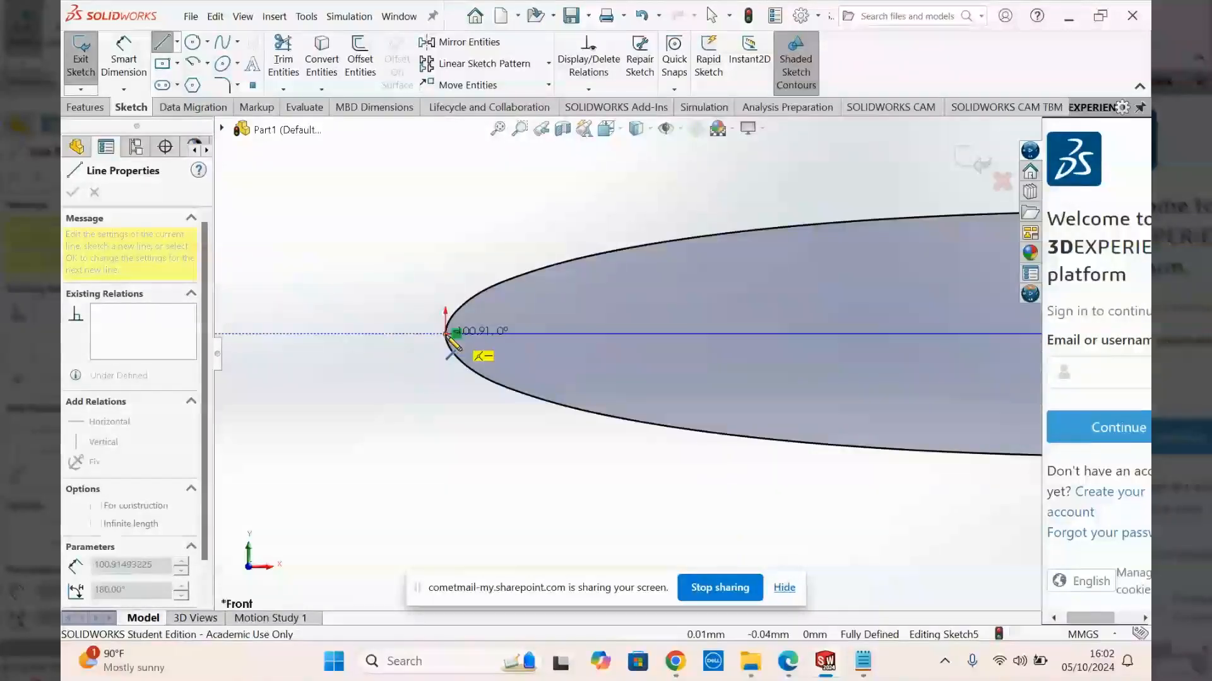
pyautogui.scroll(-2, 450, 340)
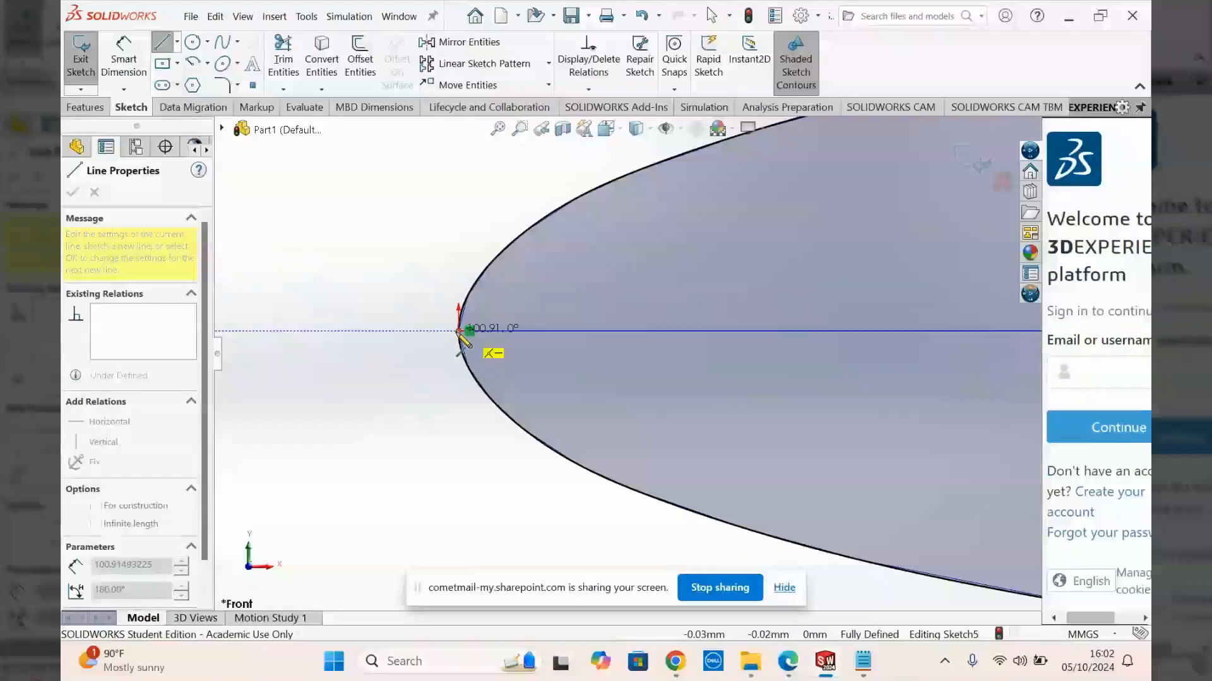
pyautogui.scroll(-2, 467, 341)
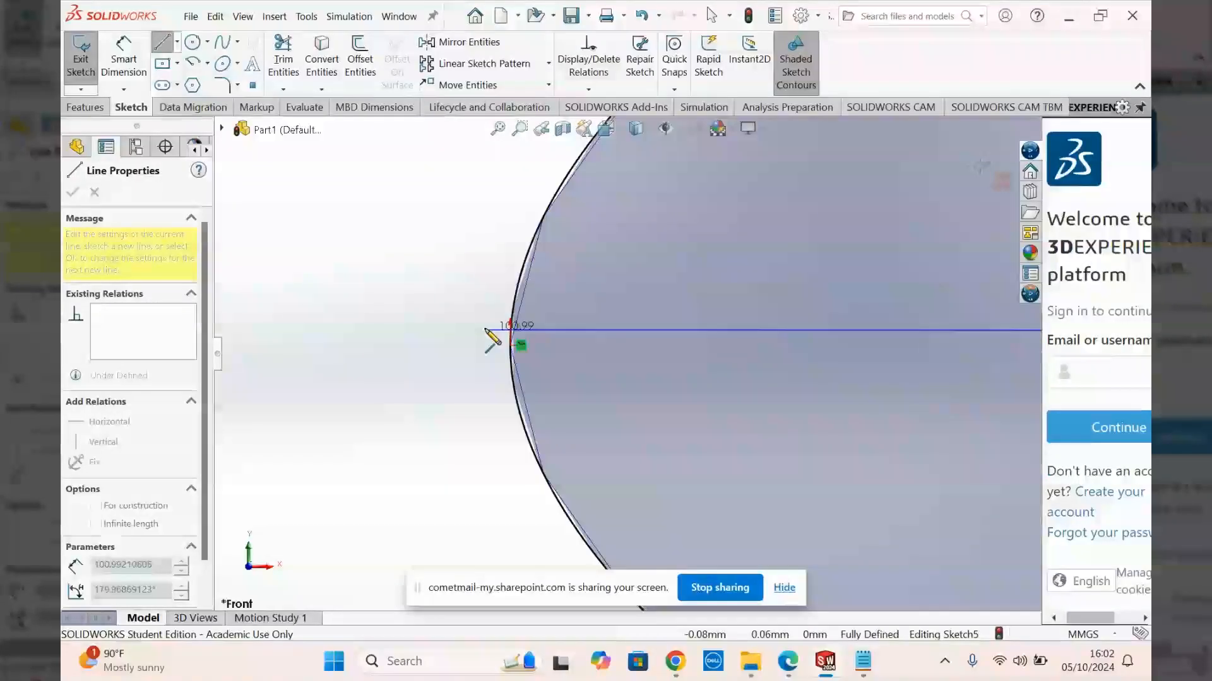
pyautogui.scroll(-2, 487, 348)
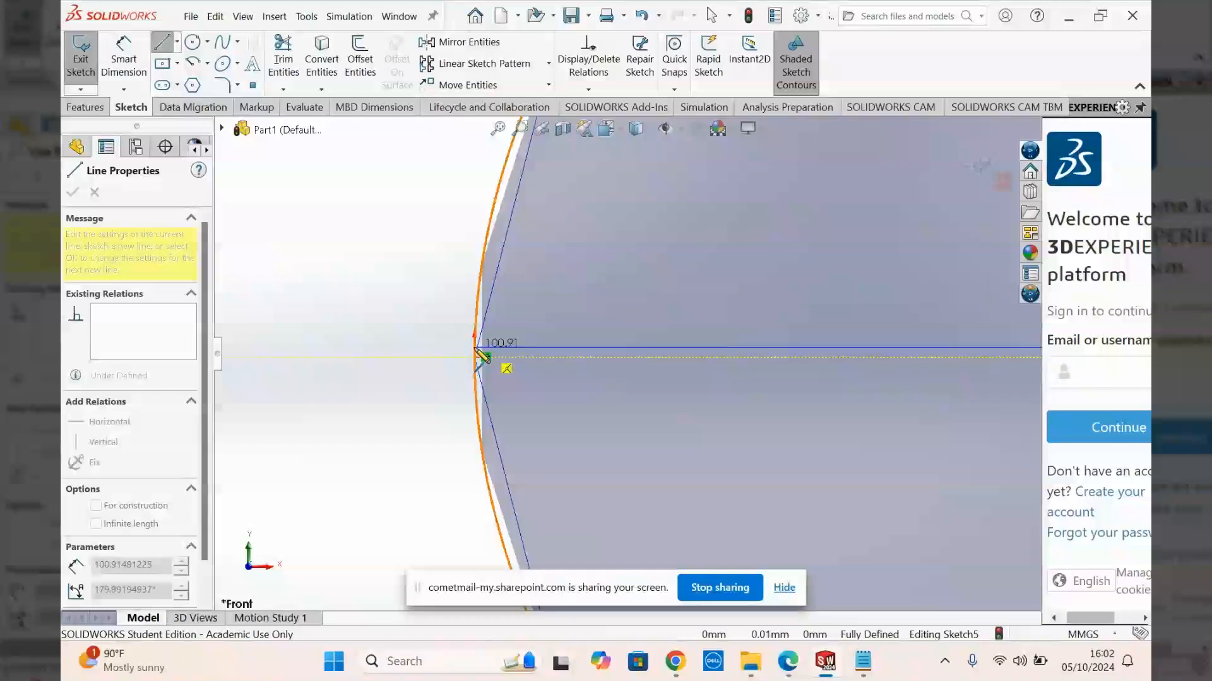
pyautogui.click(475, 348)
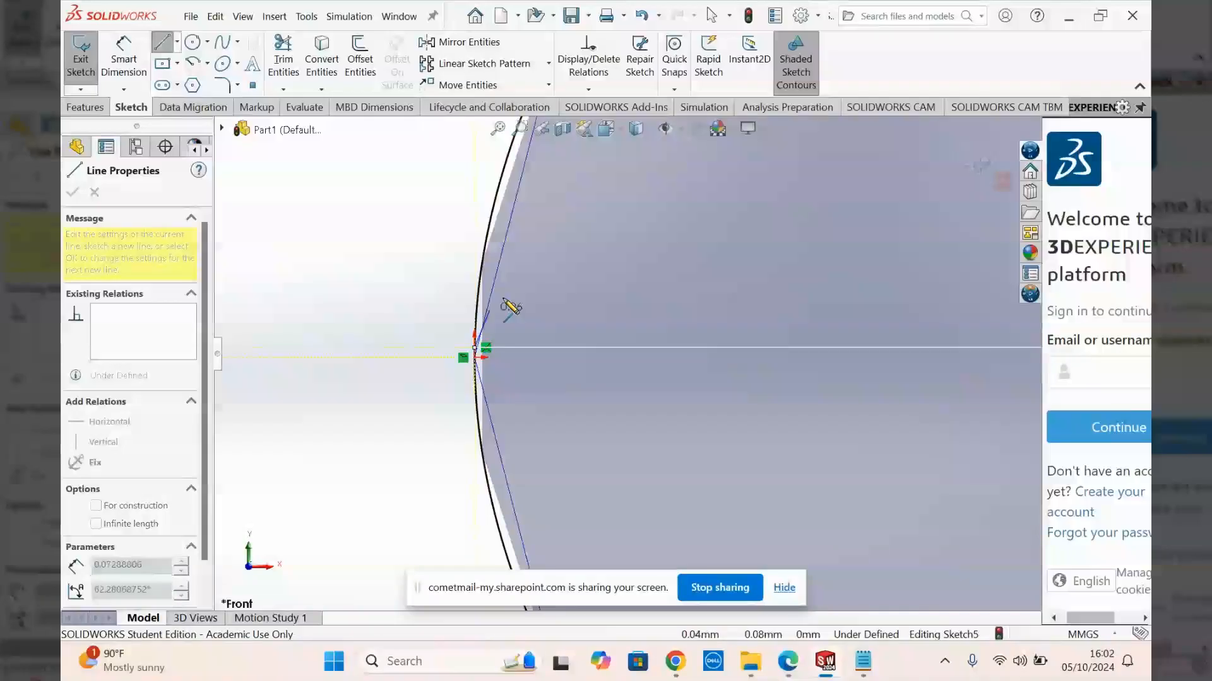
# - Sketch a vertical line about 0.82 mm long upward from the chord line's end at the leading edge
pyautogui.scroll(4, 505, 296)
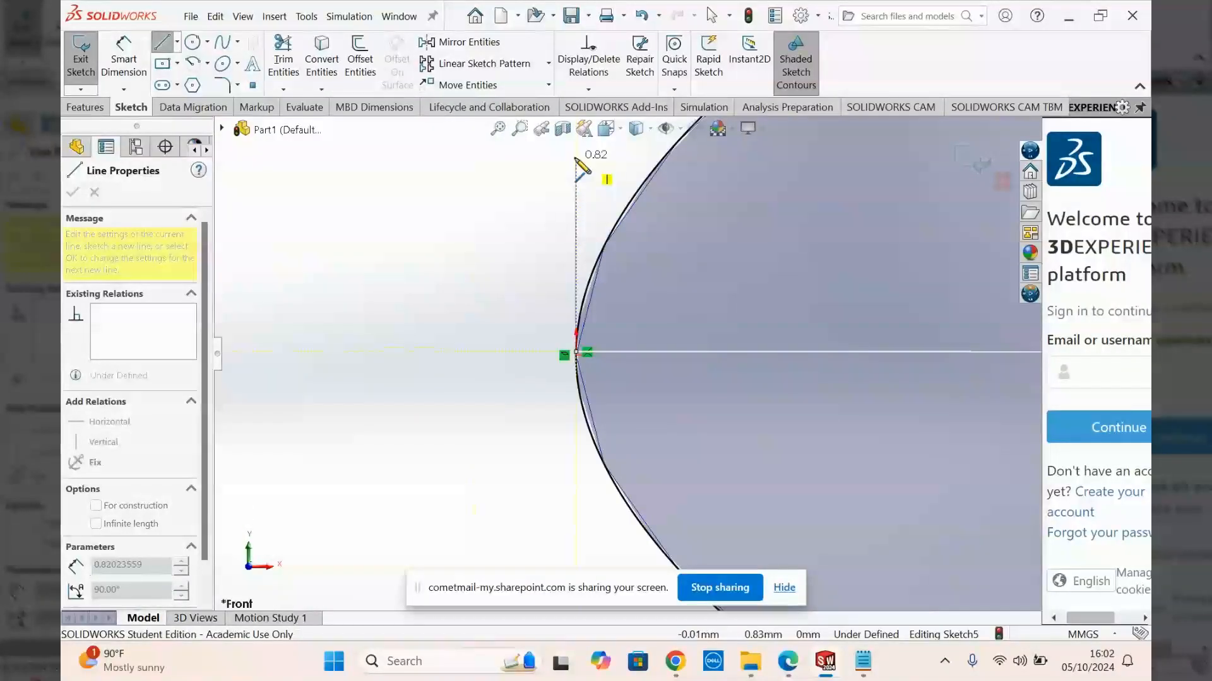
pyautogui.click(575, 159)
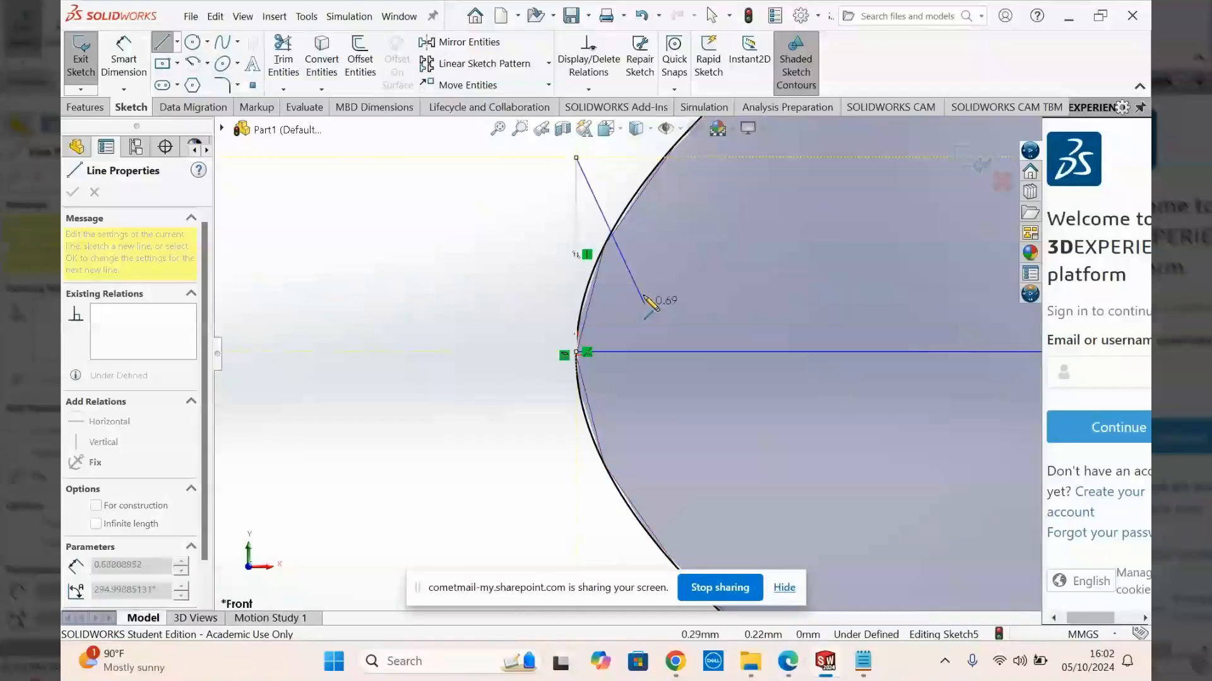
pyautogui.press('Escape')
# - Add a Tangent relation between the short vertical line at the leading edge and the airfoil spline
pyautogui.press('f')
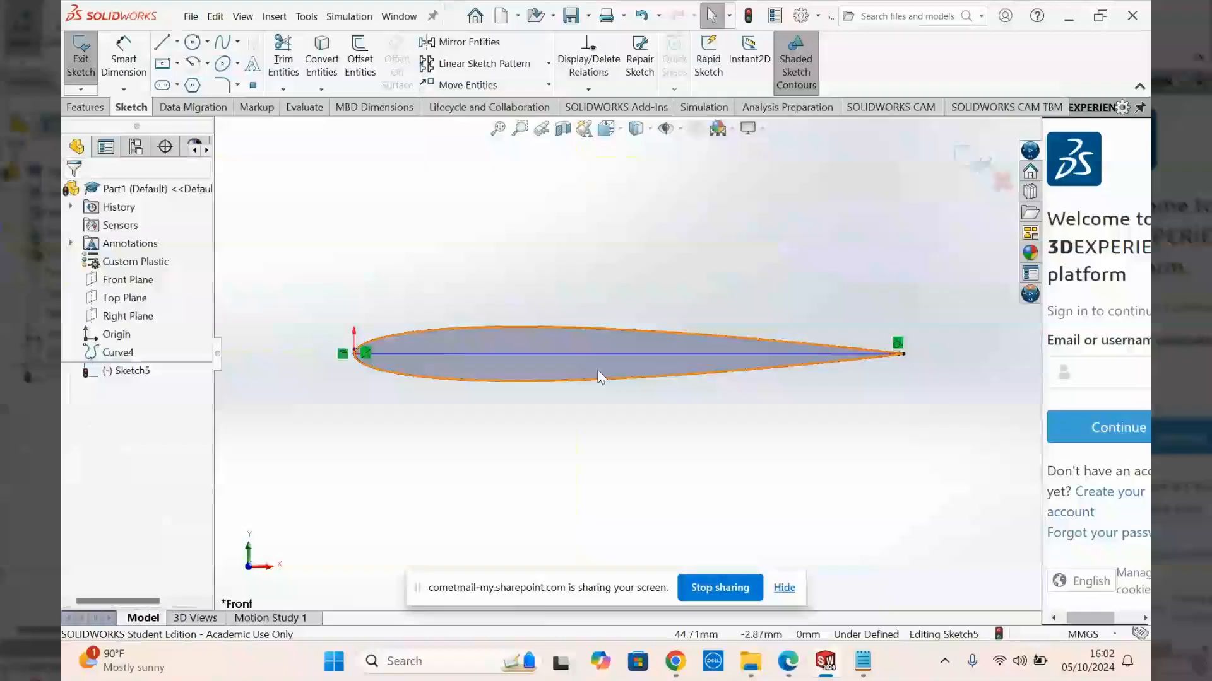
pyautogui.scroll(-2, 373, 363)
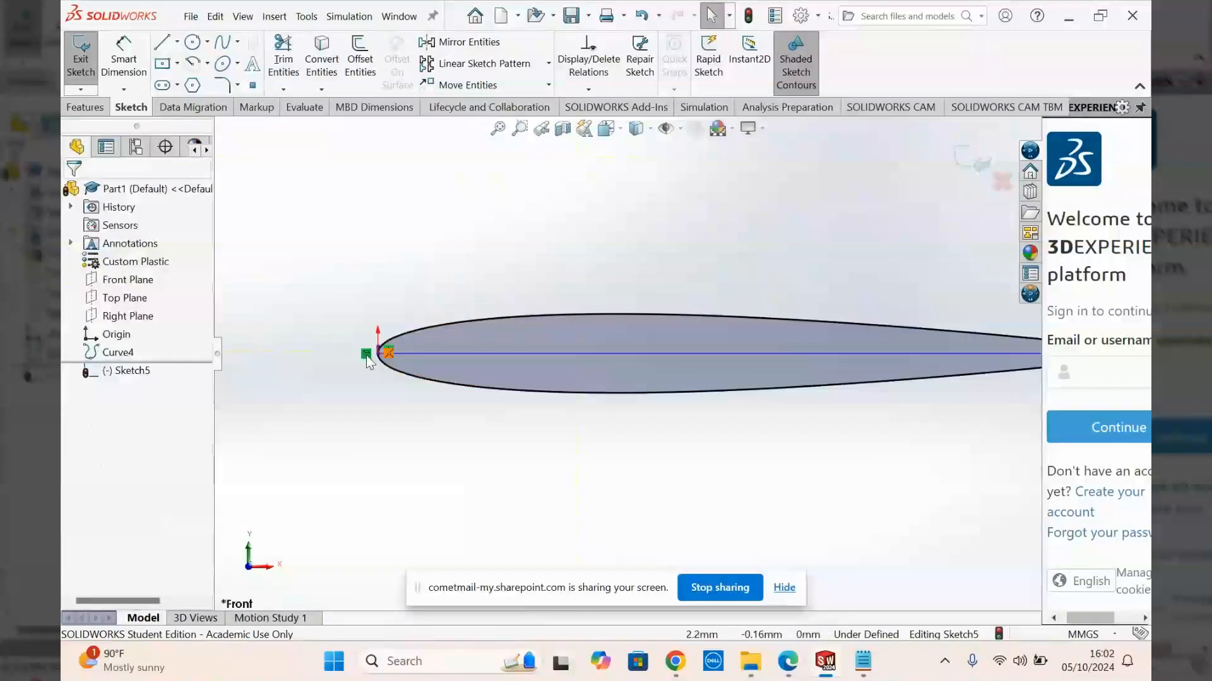
pyautogui.scroll(-3, 266, 259)
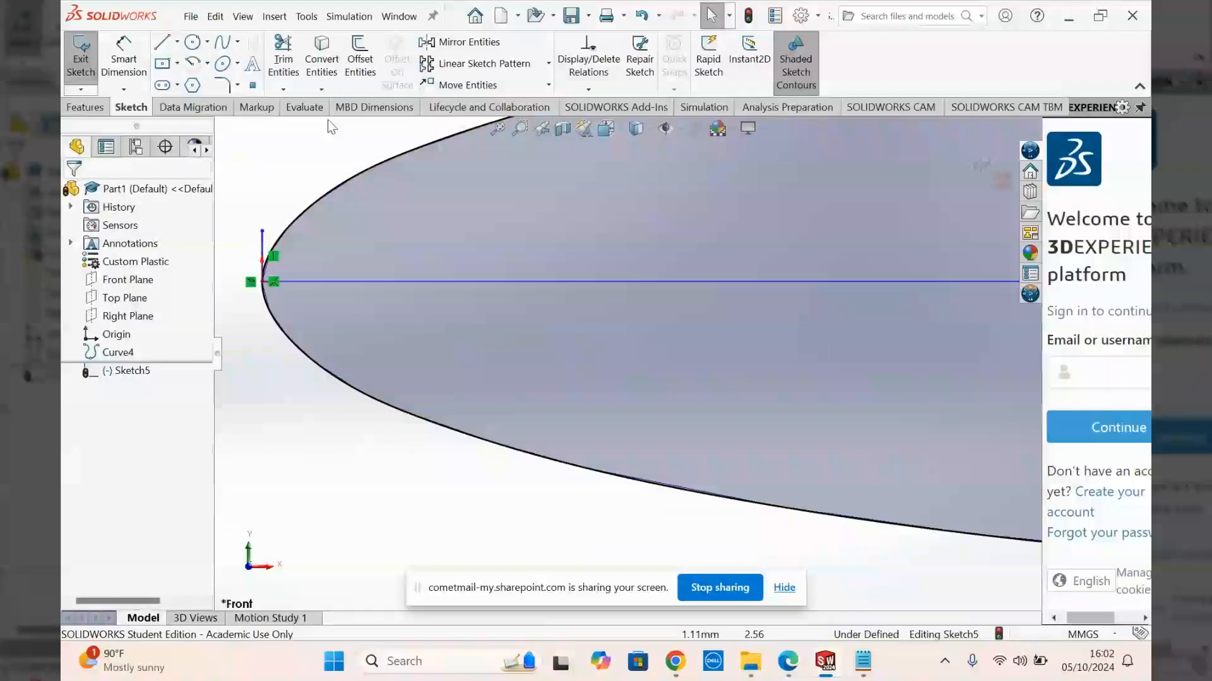
pyautogui.click(581, 92)
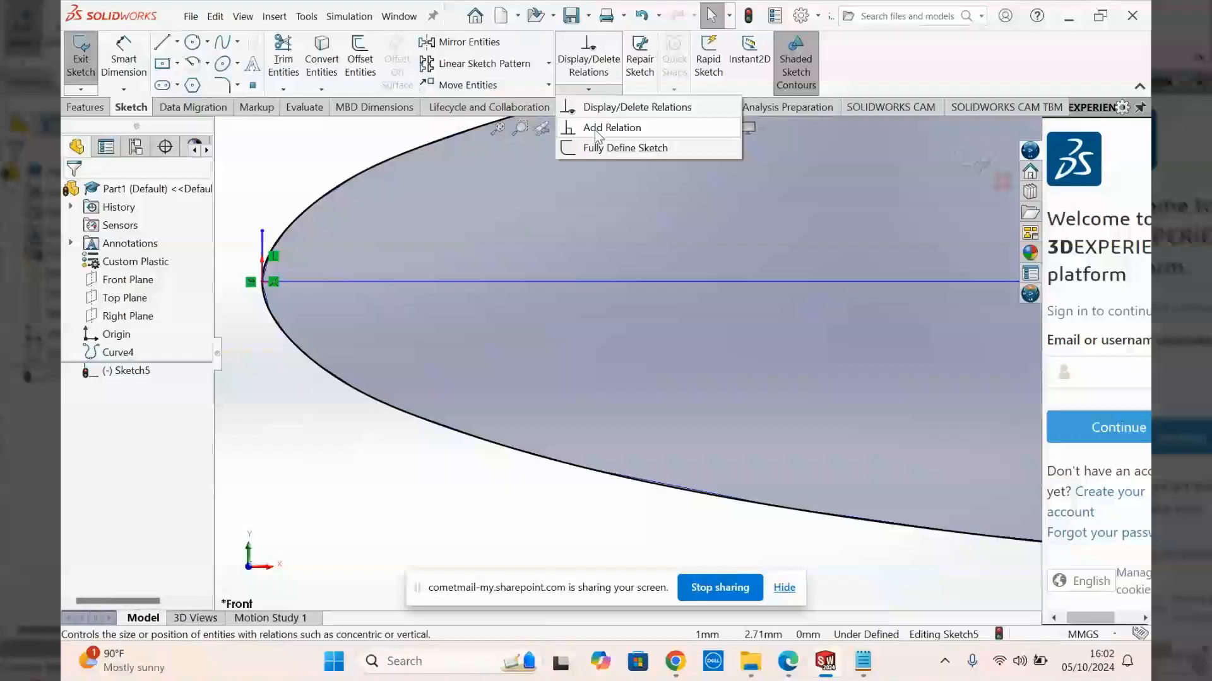
pyautogui.click(595, 130)
pyautogui.click(262, 250)
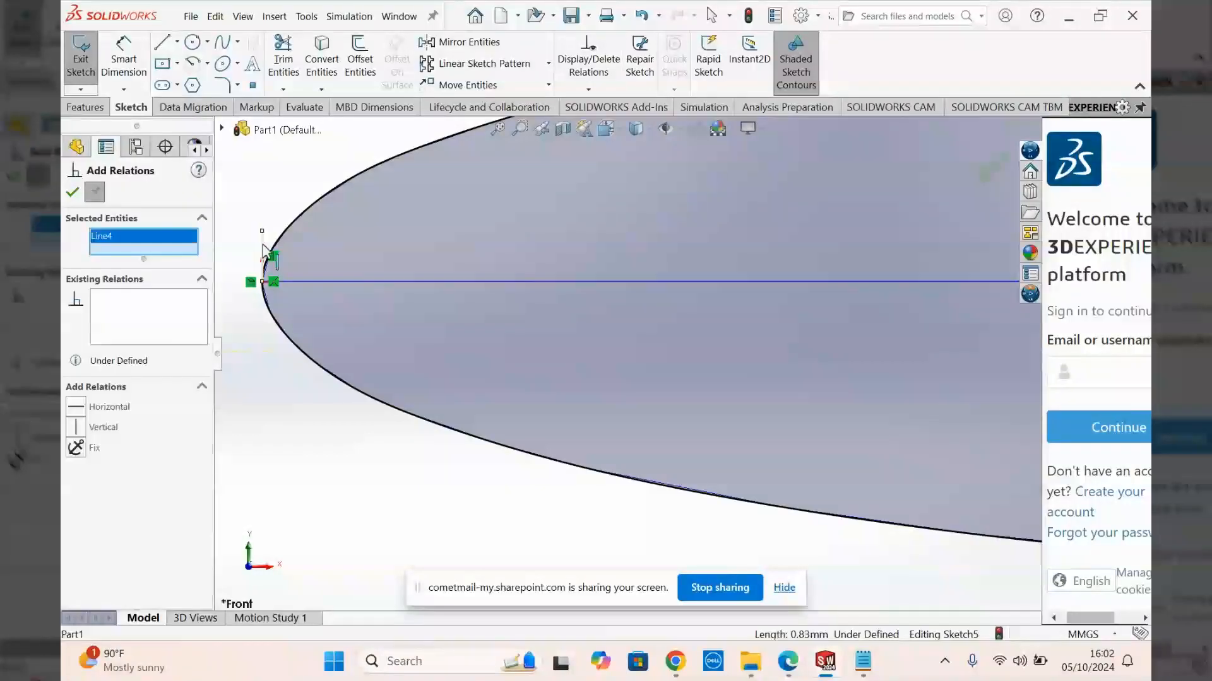
pyautogui.click(280, 253)
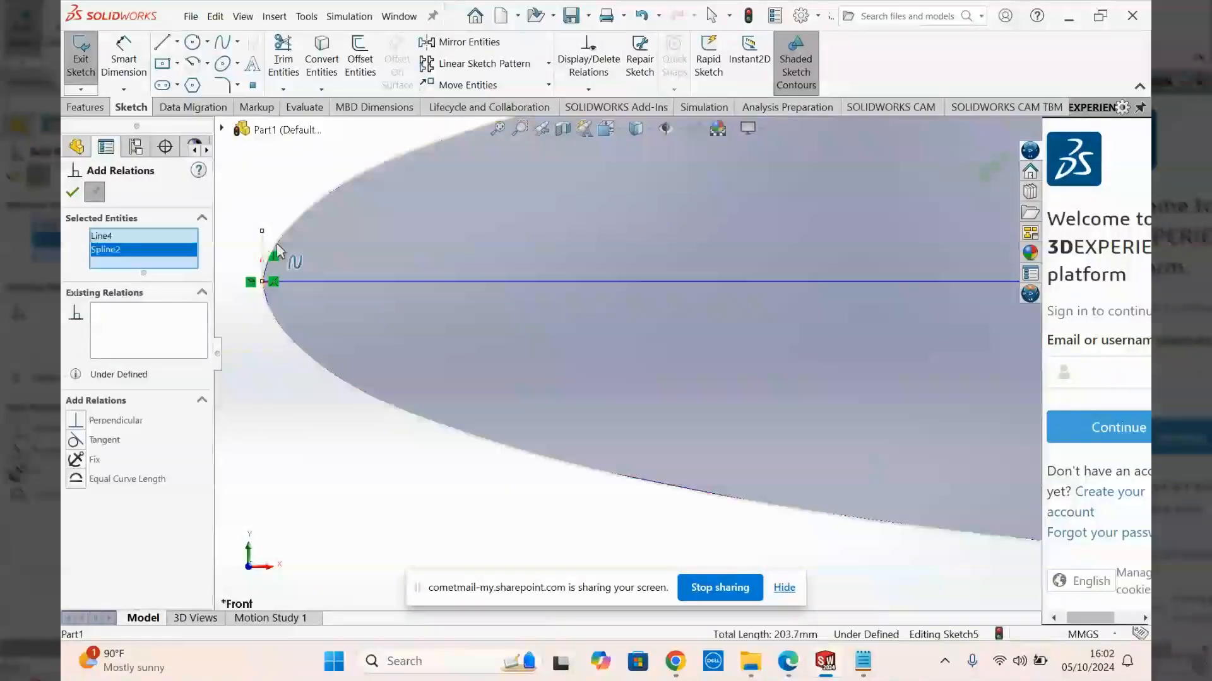
pyautogui.click(92, 441)
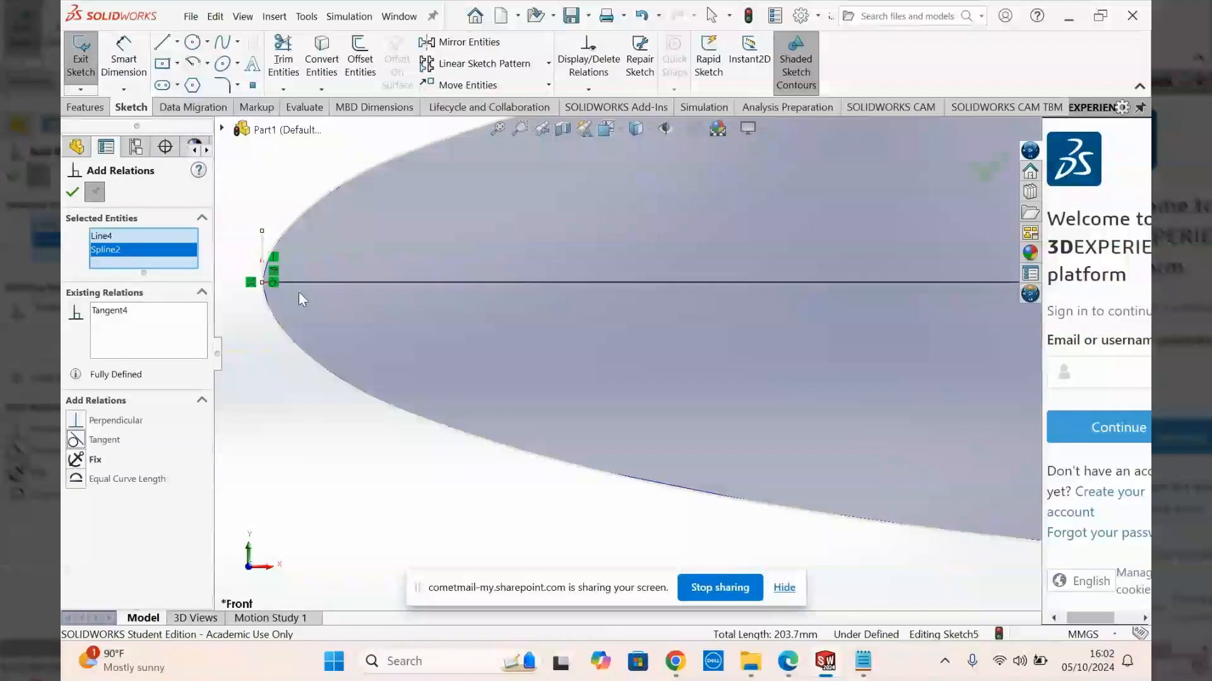
pyautogui.scroll(-5, 298, 291)
pyautogui.scroll(-3, 451, 291)
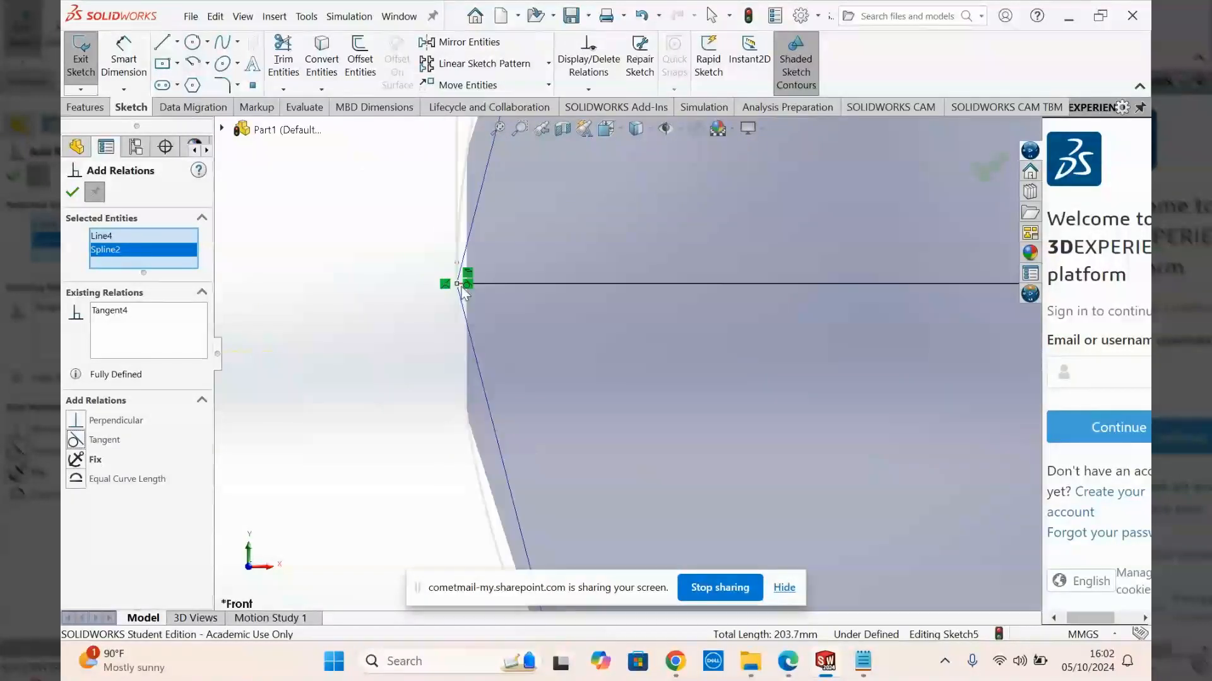
pyautogui.scroll(5, 461, 286)
pyautogui.click(73, 193)
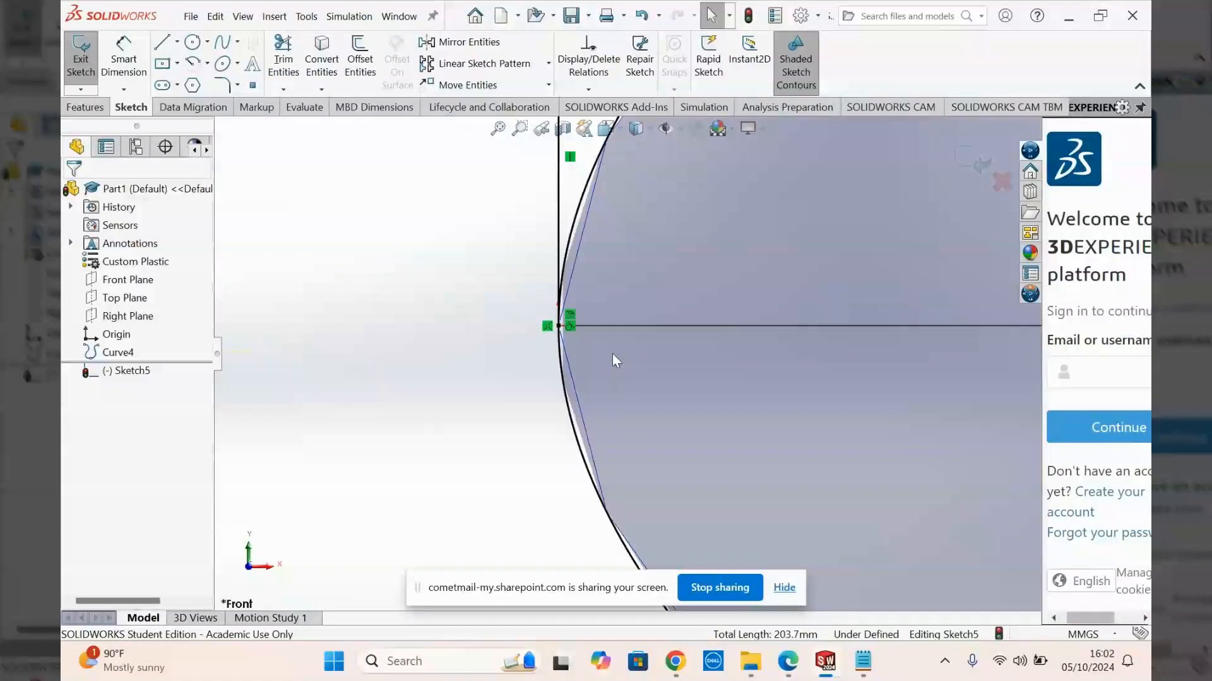
# - Delete the convert relation tying the airfoil spline to the imported curve, accepting removal of its coincident relations
pyautogui.press('f')
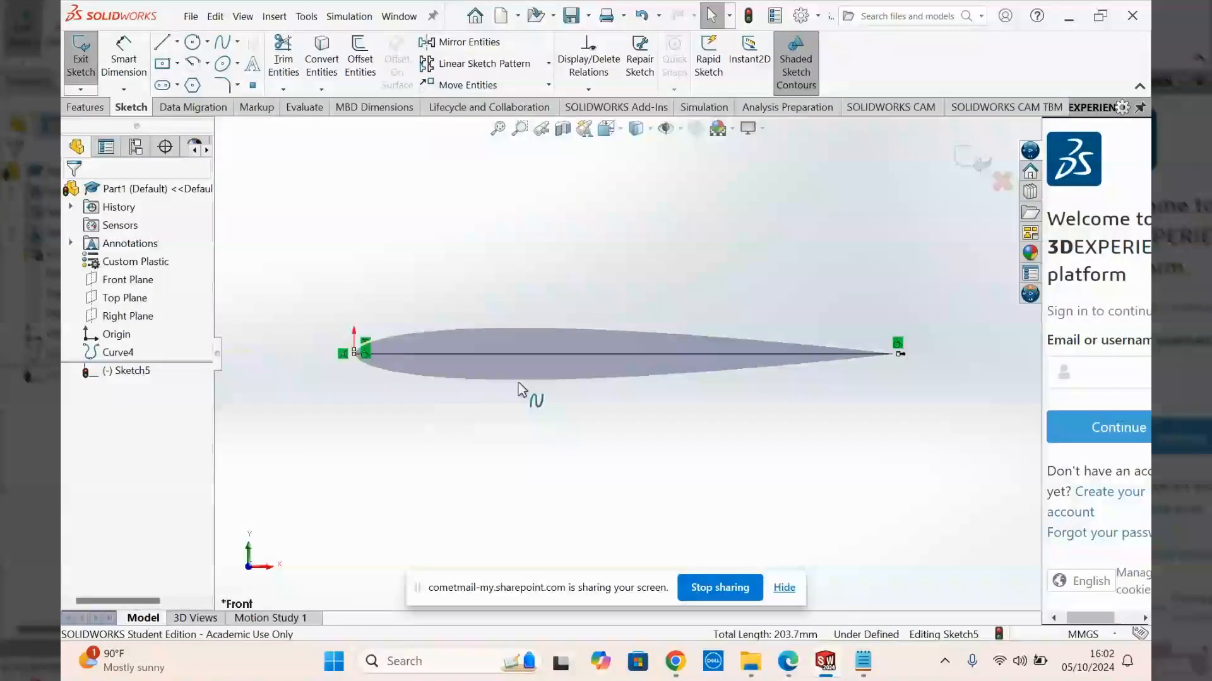
pyautogui.scroll(-4, 414, 361)
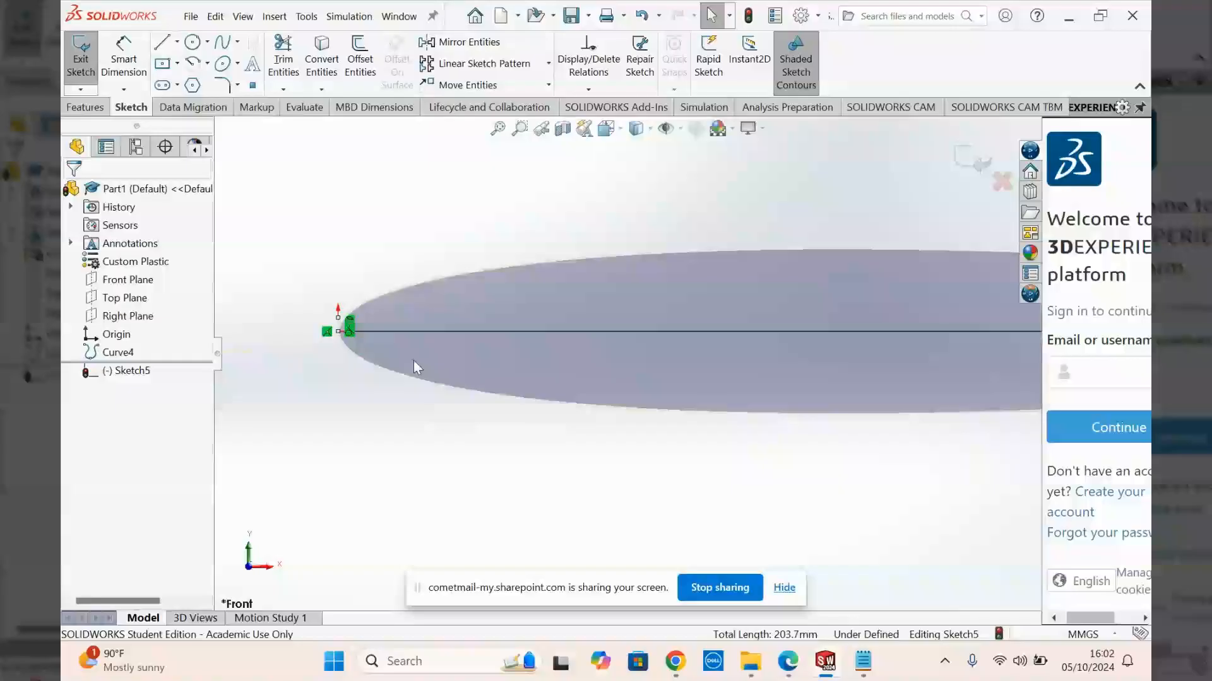
pyautogui.scroll(-1, 414, 361)
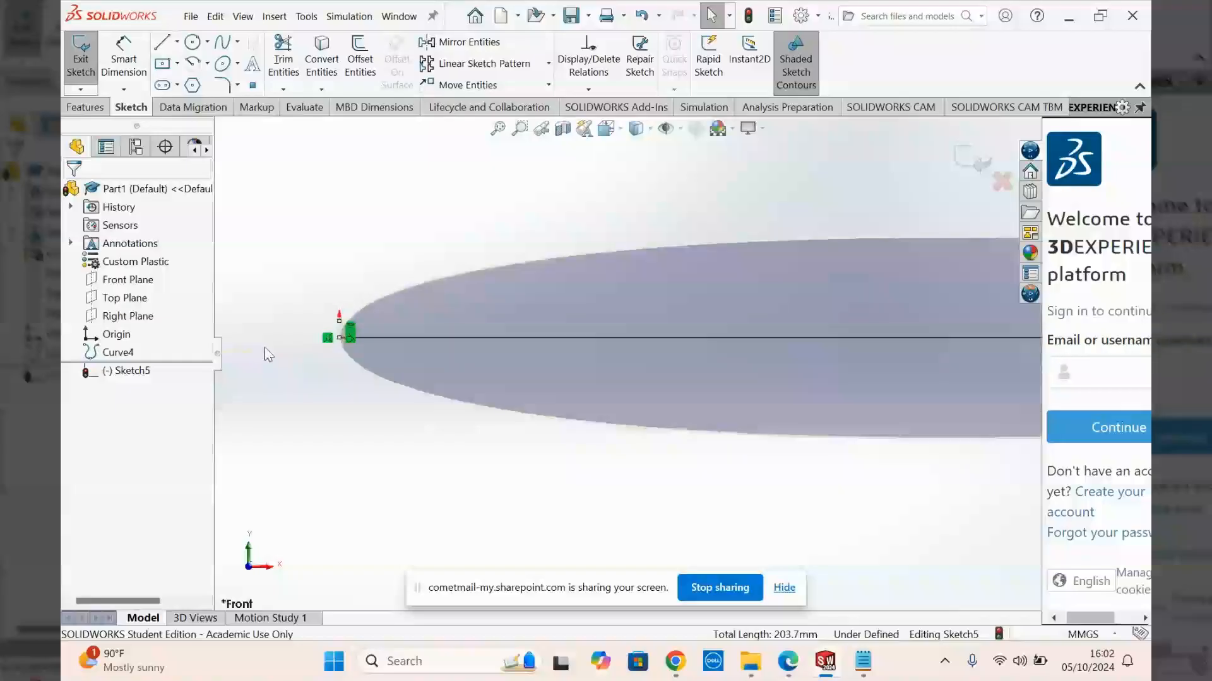
pyautogui.scroll(-4, 263, 347)
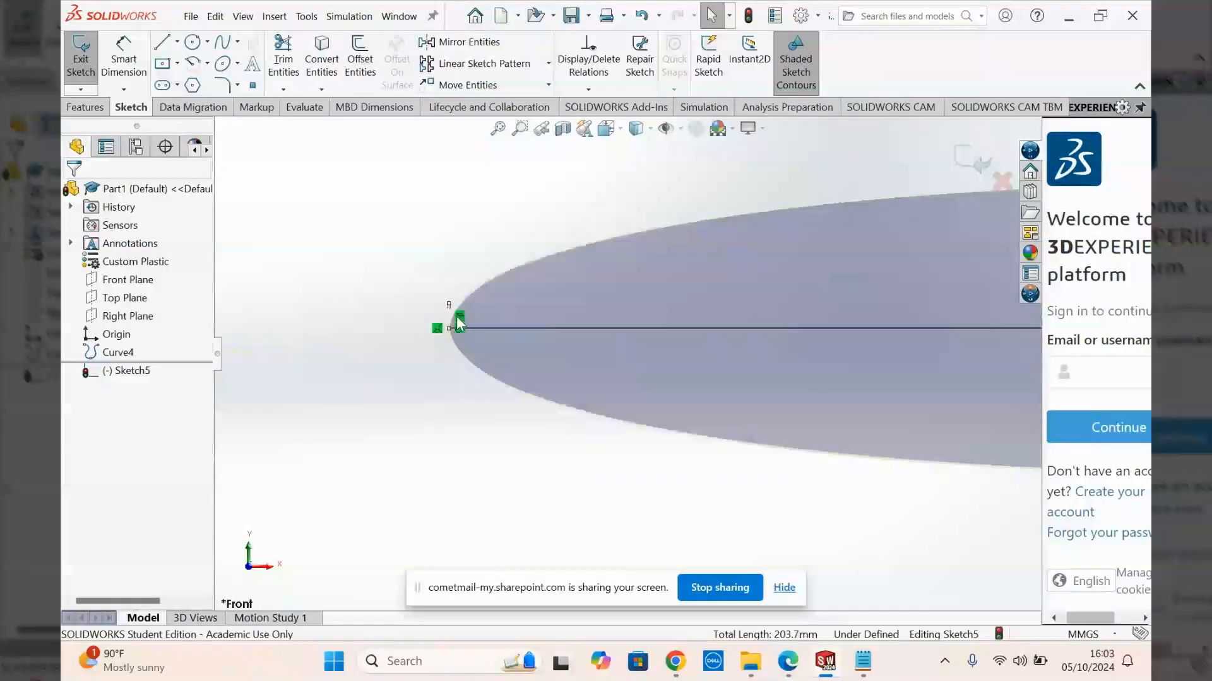
pyautogui.rightClick(456, 316)
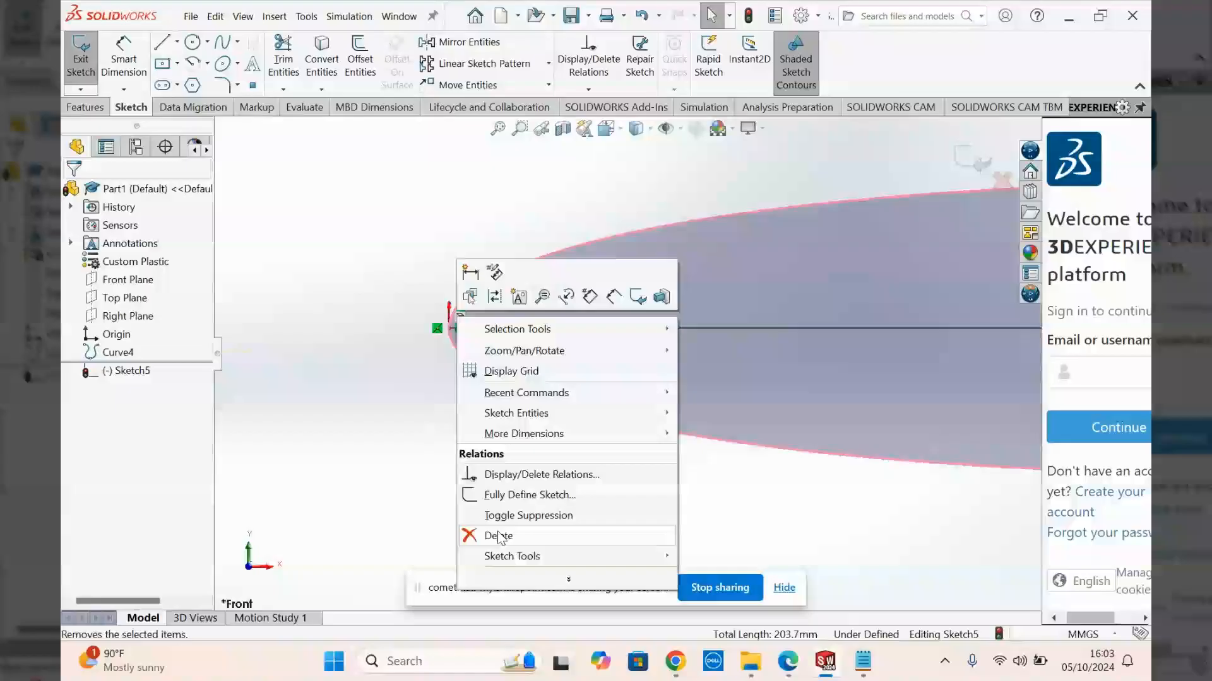
pyautogui.click(498, 535)
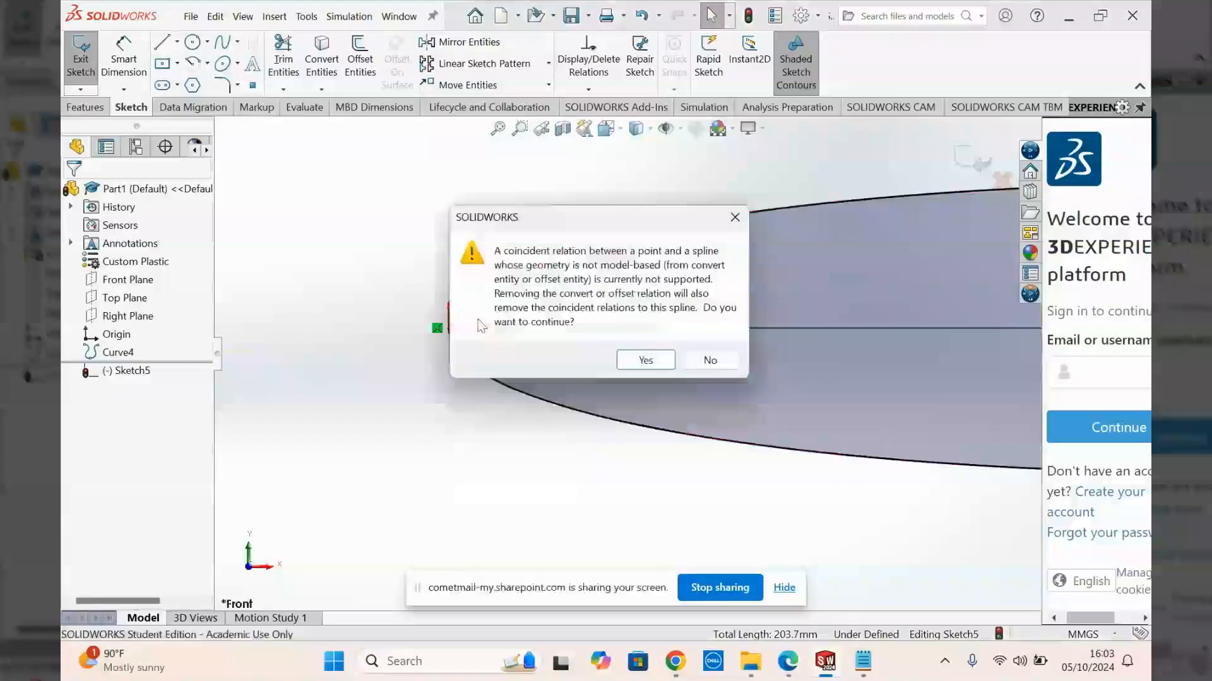
pyautogui.click(644, 359)
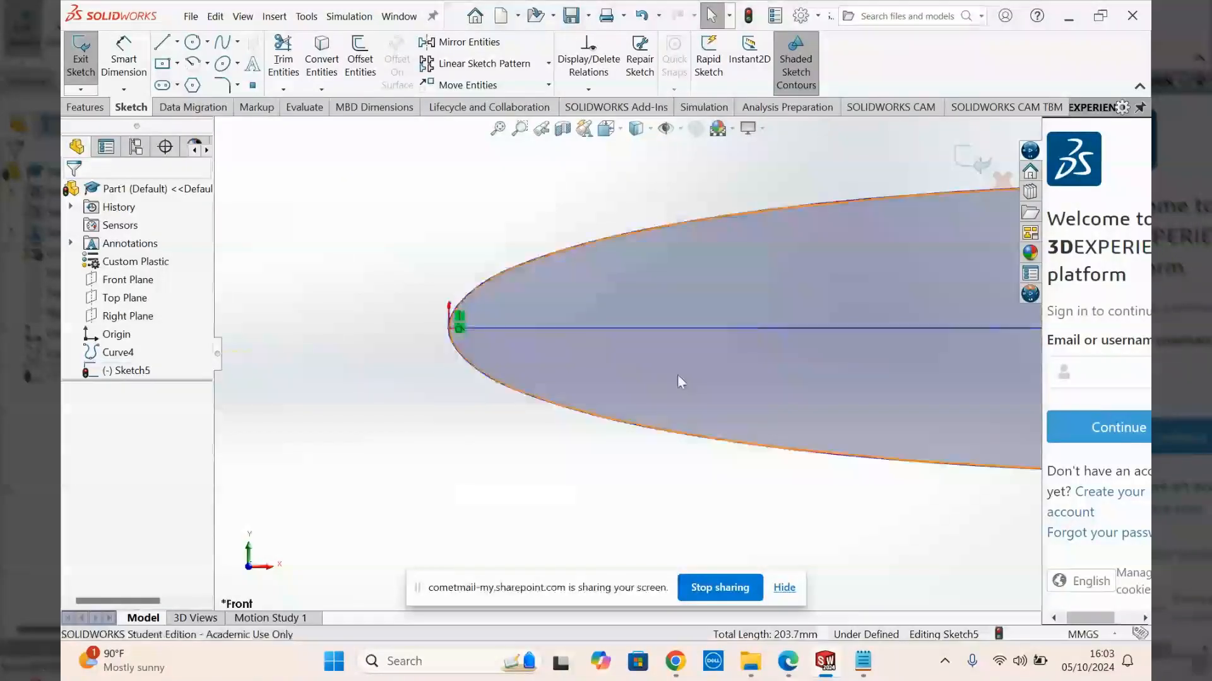
# - Dimension the chord line below the airfoil and set its length to 110 mm
pyautogui.scroll(8, 680, 378)
pyautogui.click(124, 60)
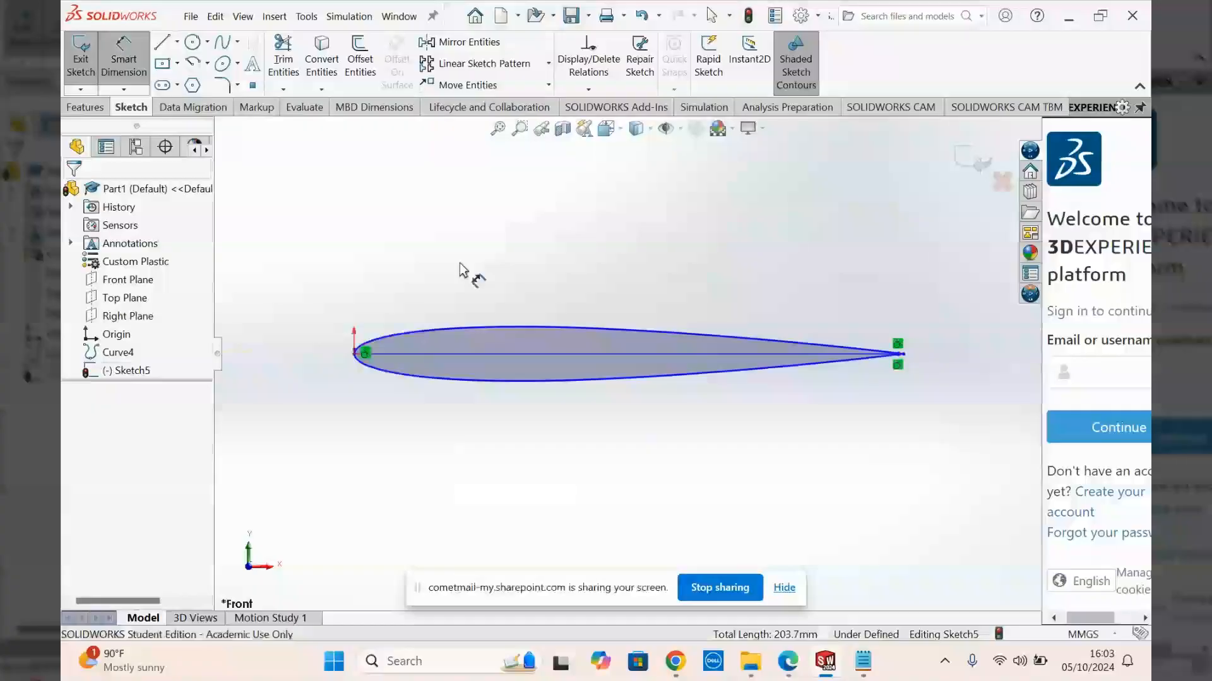
pyautogui.click(560, 357)
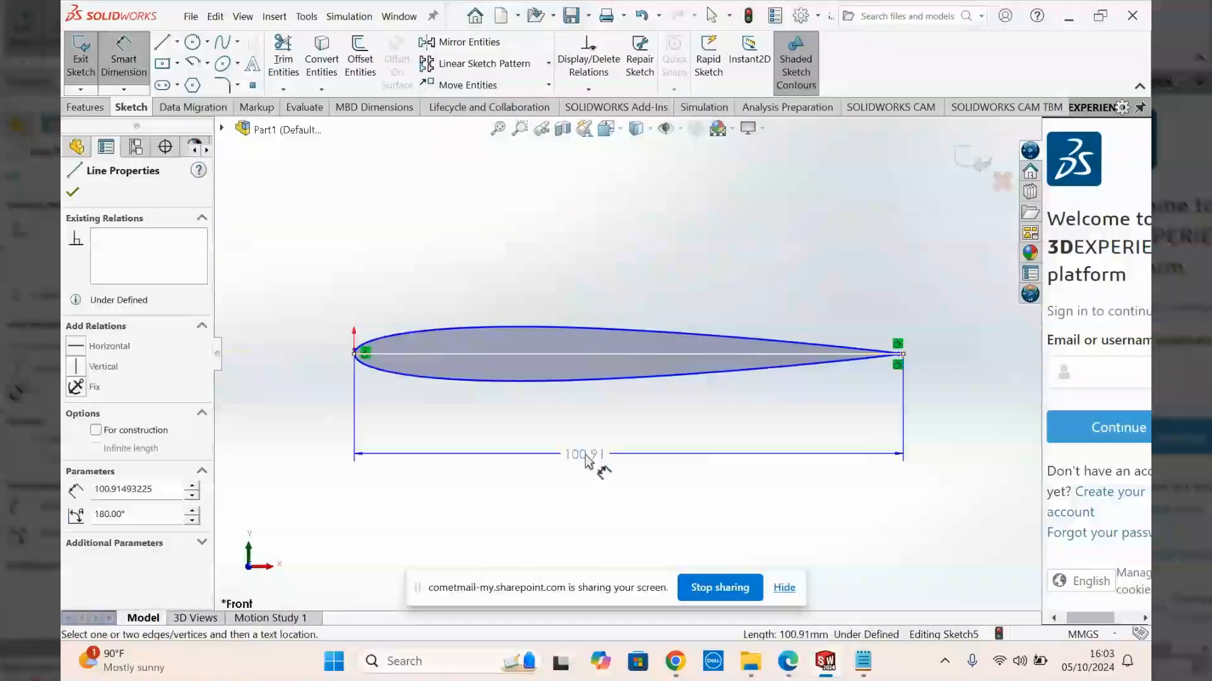
pyautogui.click(585, 460)
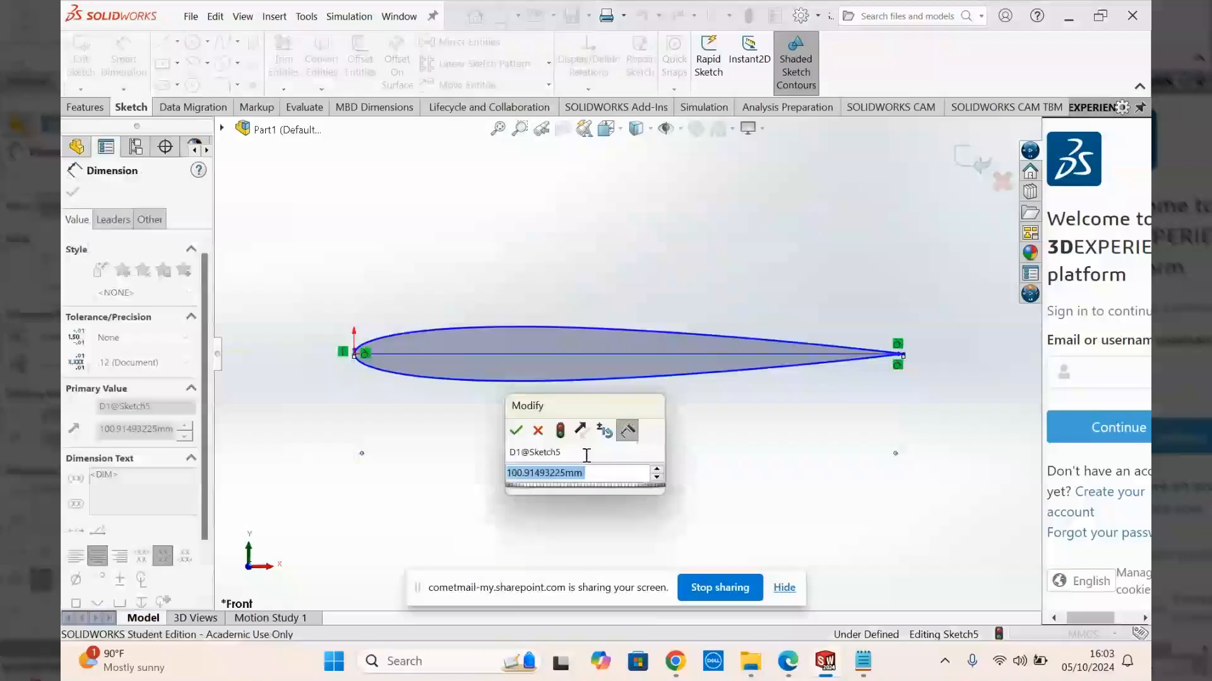
pyautogui.write('110')
pyautogui.press('Return')
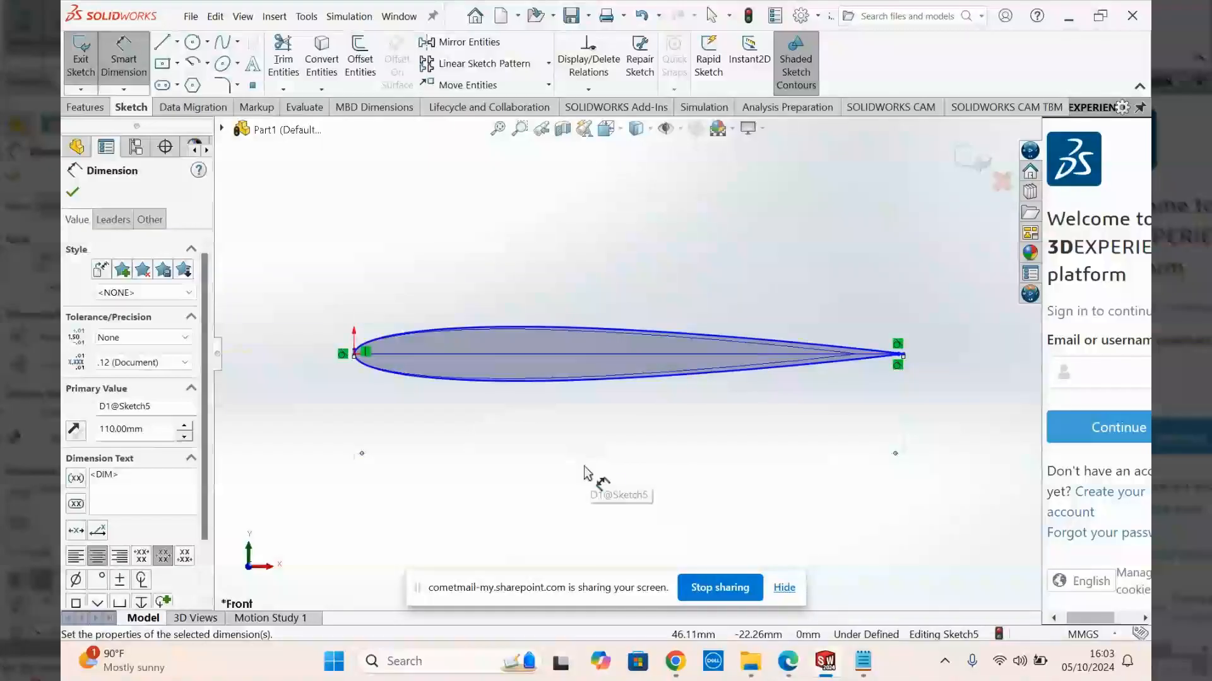
pyautogui.click(72, 192)
# - Start a Boss-Extrude of the airfoil sketch with the Mid Plane end condition
pyautogui.moveTo(598, 336)
pyautogui.mouseDown(button='middle')
pyautogui.moveTo(627, 290)
pyautogui.moveTo(709, 234)
pyautogui.moveTo(671, 364)
pyautogui.mouseUp(button='middle')
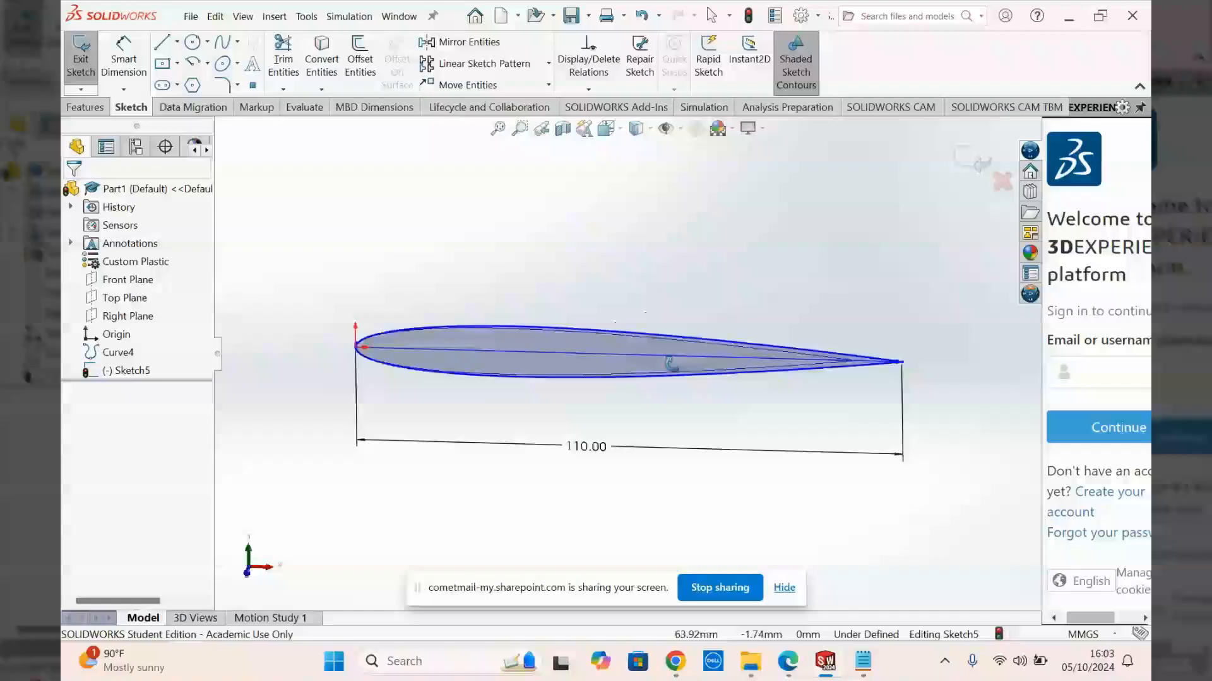
pyautogui.press('Escape')
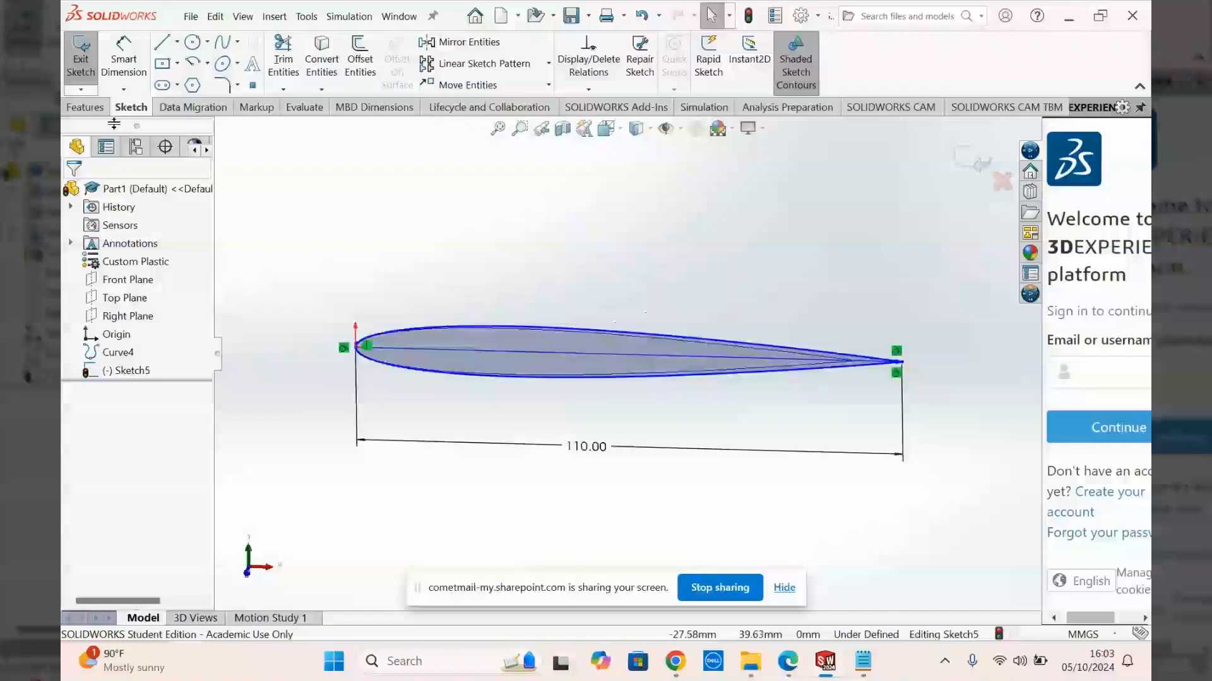
pyautogui.click(95, 107)
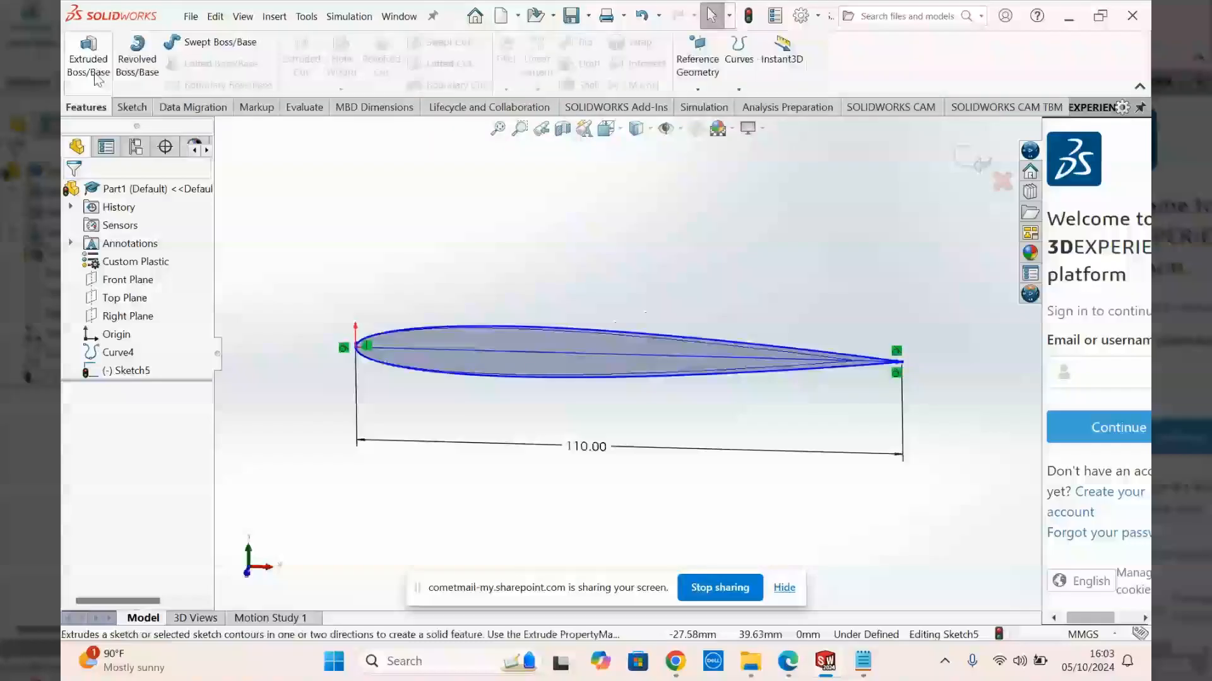
pyautogui.click(92, 63)
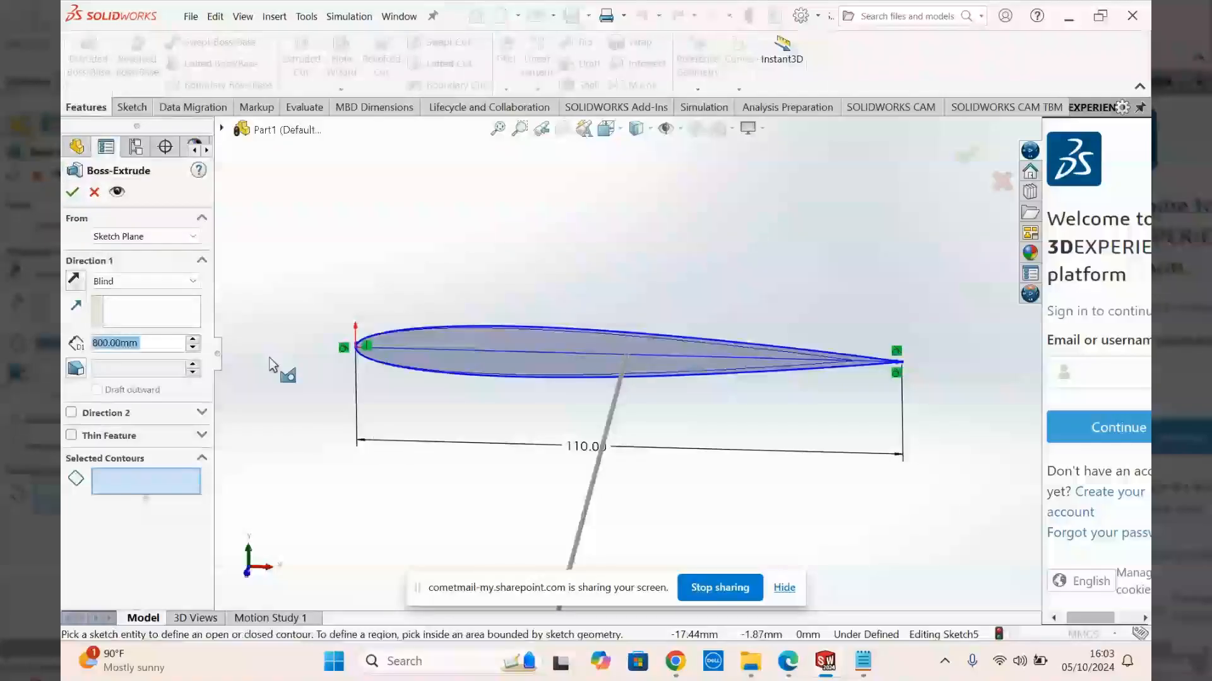
pyautogui.click(191, 282)
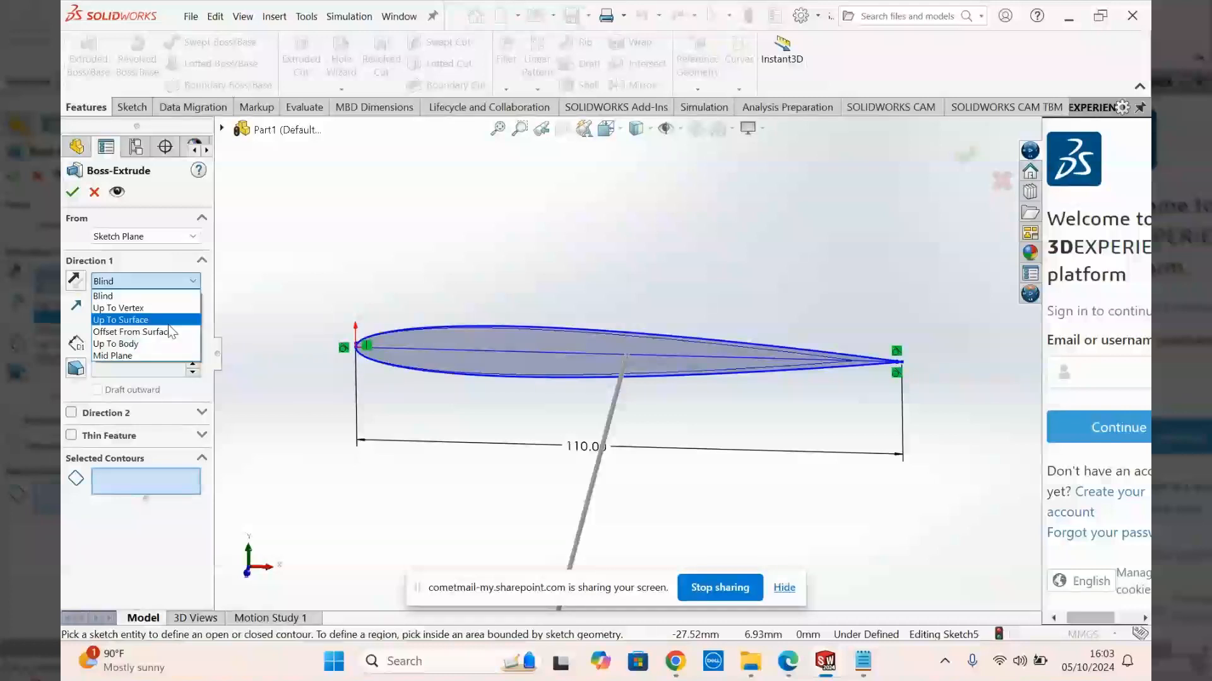
pyautogui.click(142, 356)
pyautogui.scroll(5, 613, 433)
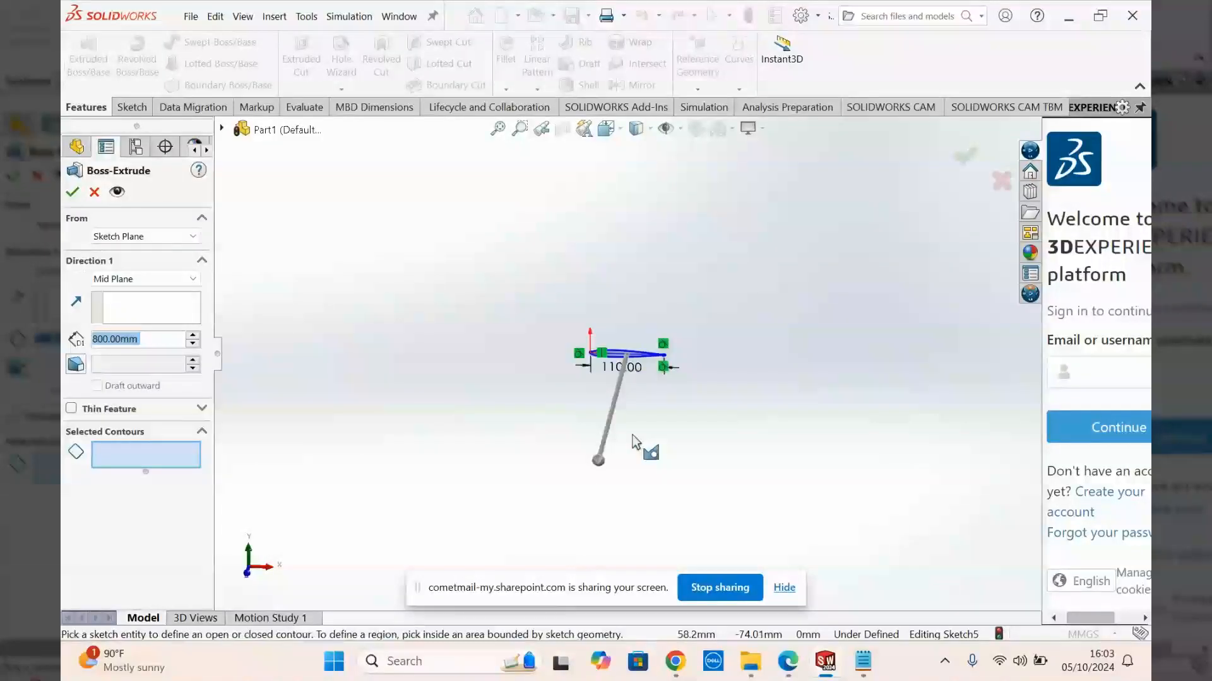
pyautogui.scroll(-5, 631, 404)
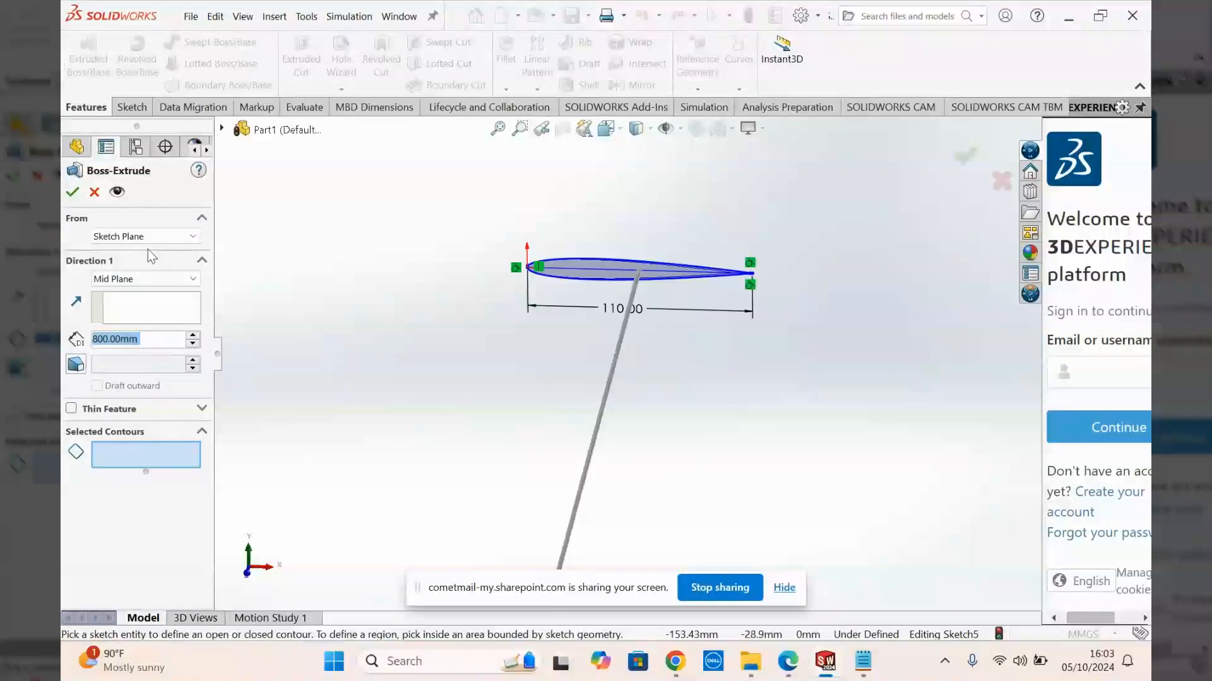
# - Try to extrude the airfoil sketch with the Blind end condition and a depth of 150 mm
pyautogui.click(188, 239)
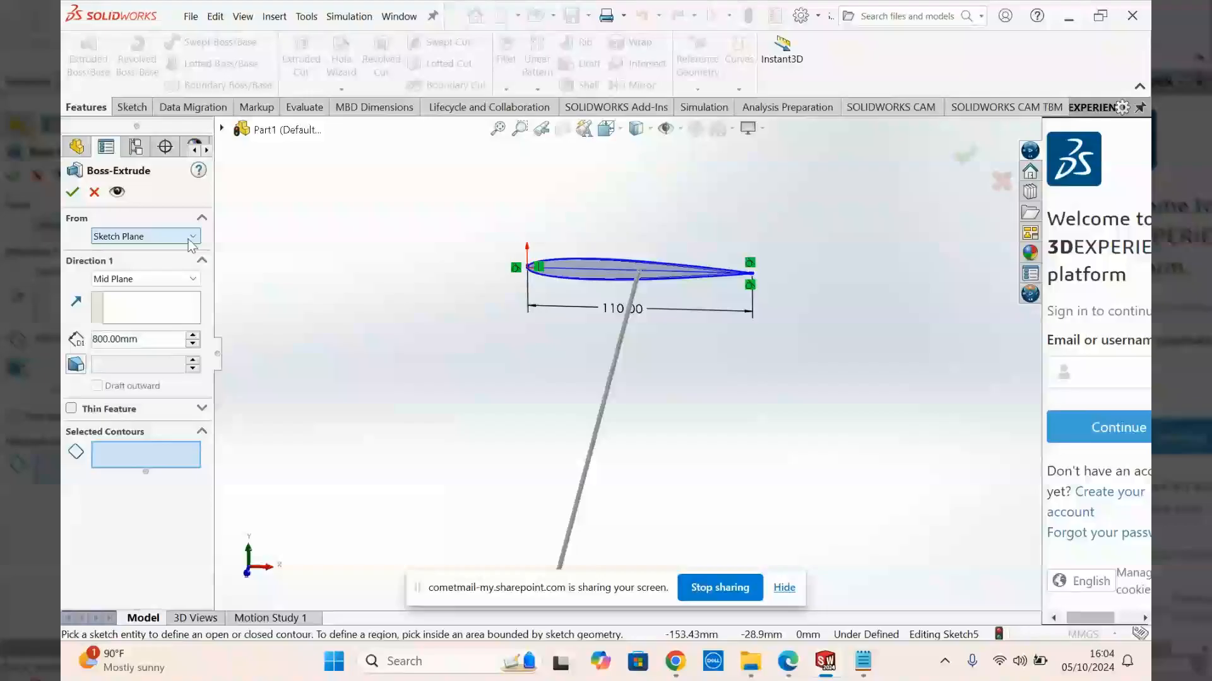
pyautogui.click(195, 279)
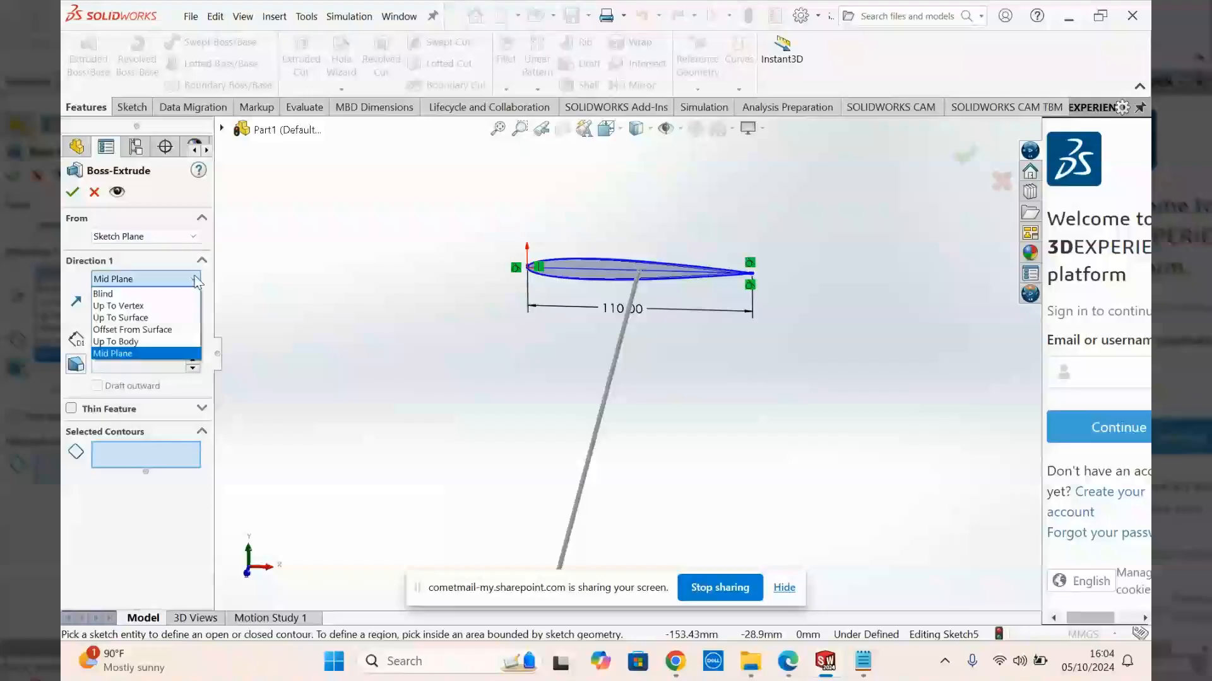
pyautogui.click(159, 295)
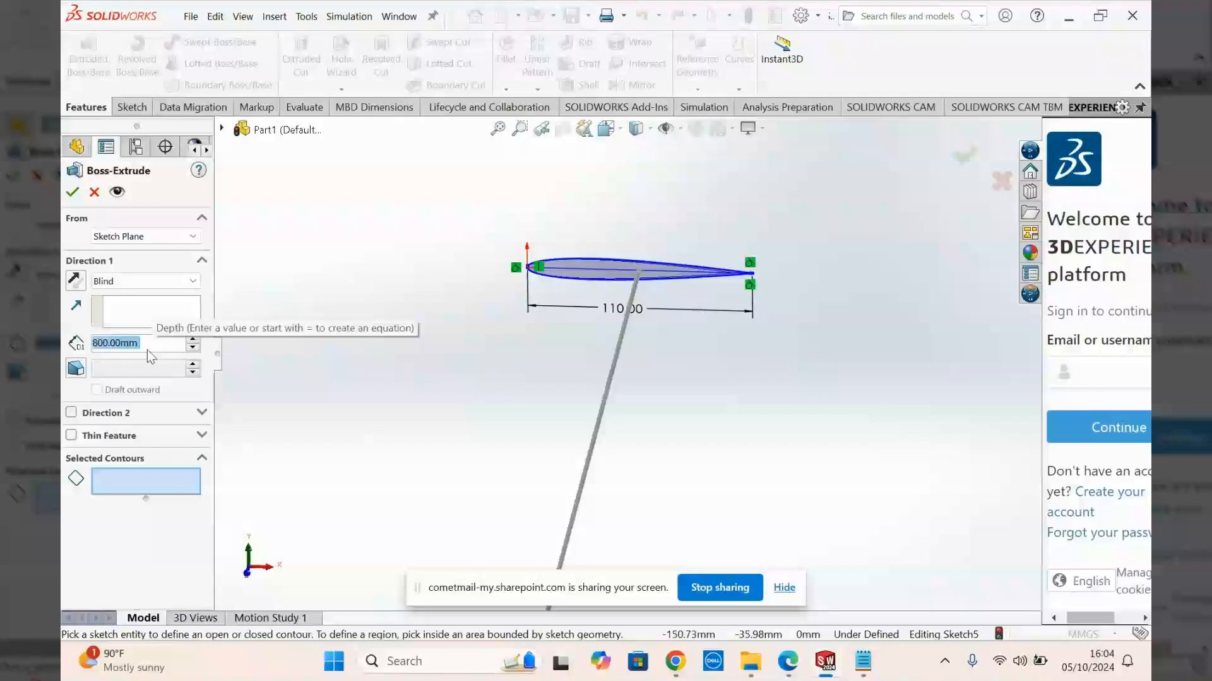
pyautogui.write('2')
pyautogui.press('BackSpace')
pyautogui.write('150')
pyautogui.click(81, 196)
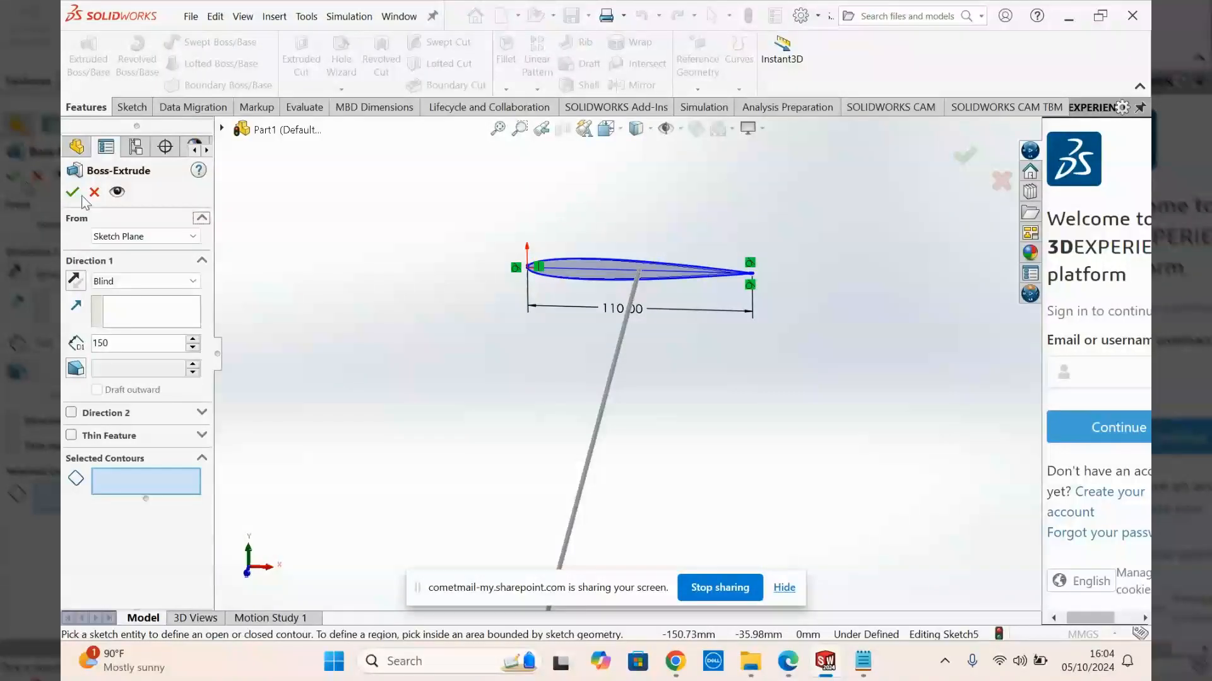
pyautogui.click(74, 193)
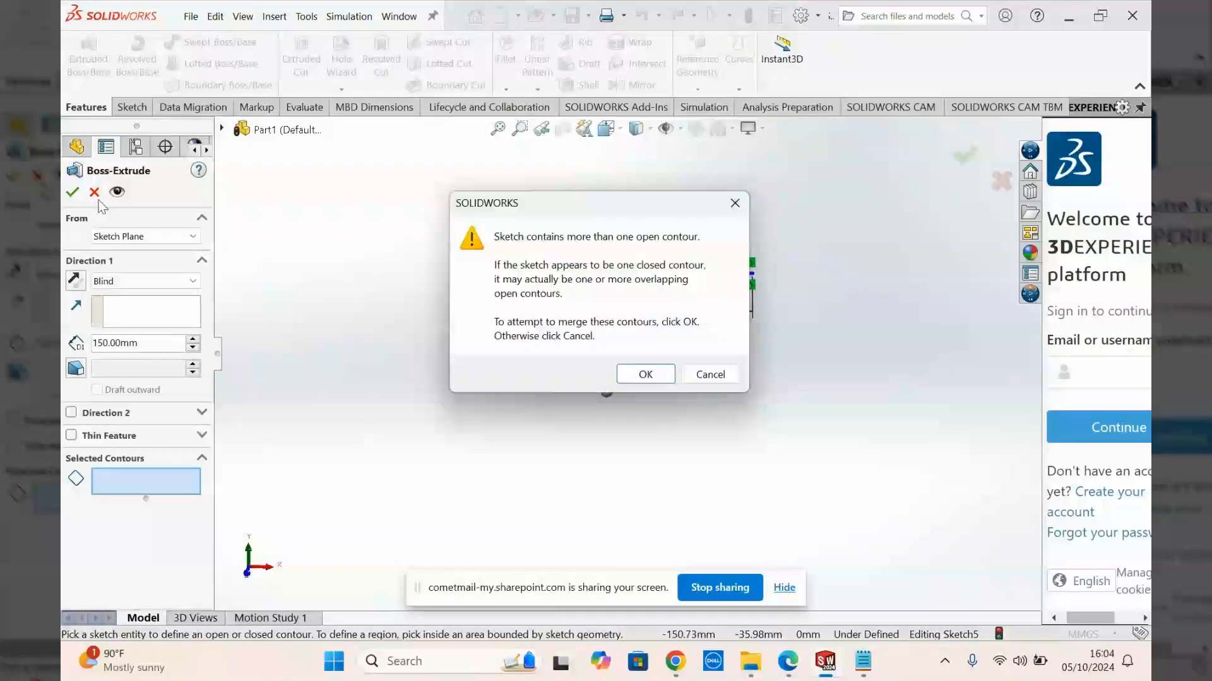
# - Try to merge the sketch's open contours for the extrusion, and cancel the Boss-Extrude
pyautogui.click(645, 376)
pyautogui.press('Return')
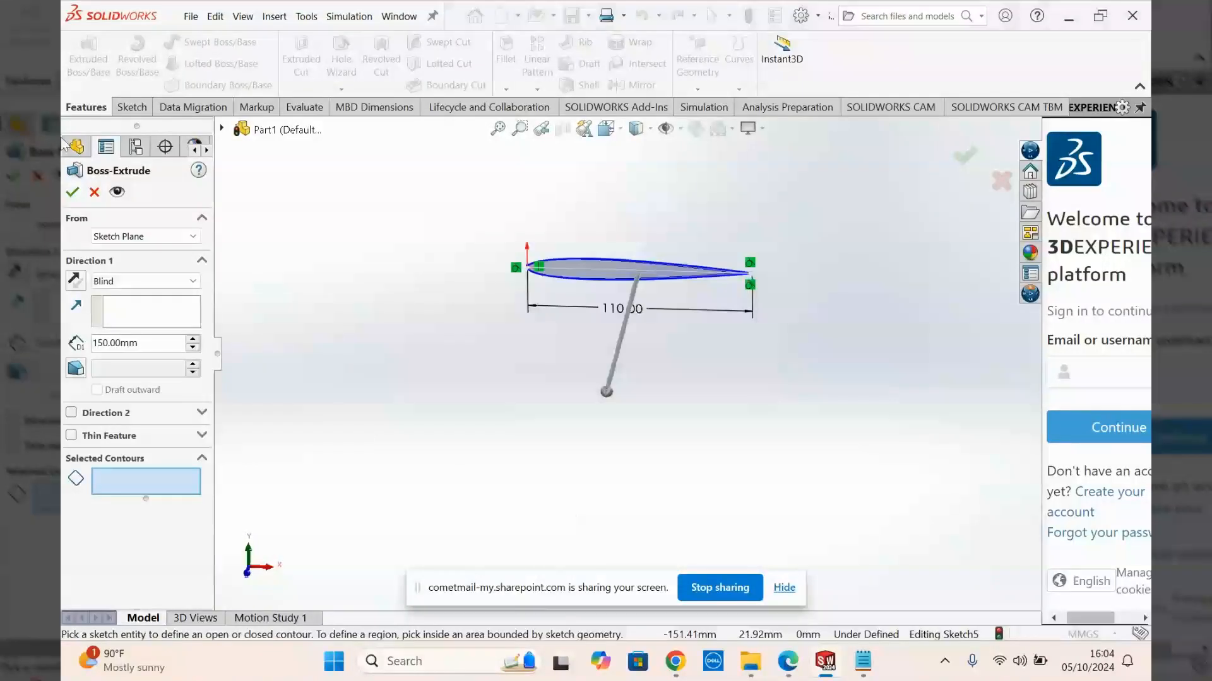
pyautogui.click(72, 192)
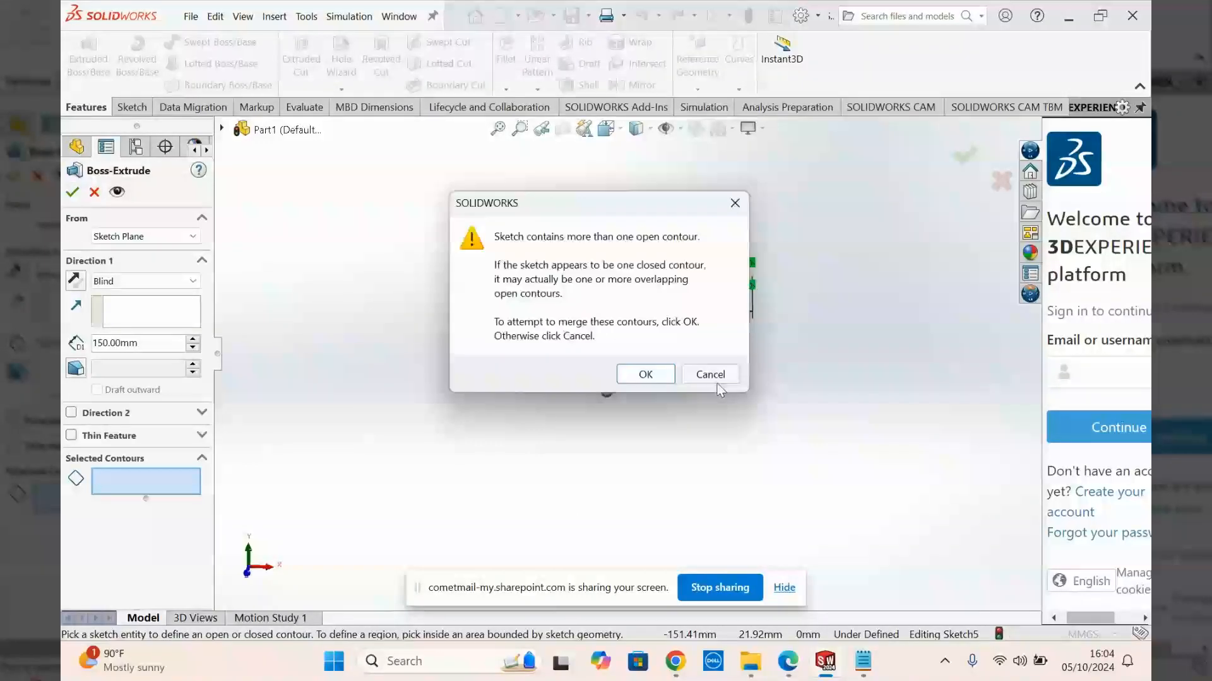
pyautogui.click(715, 381)
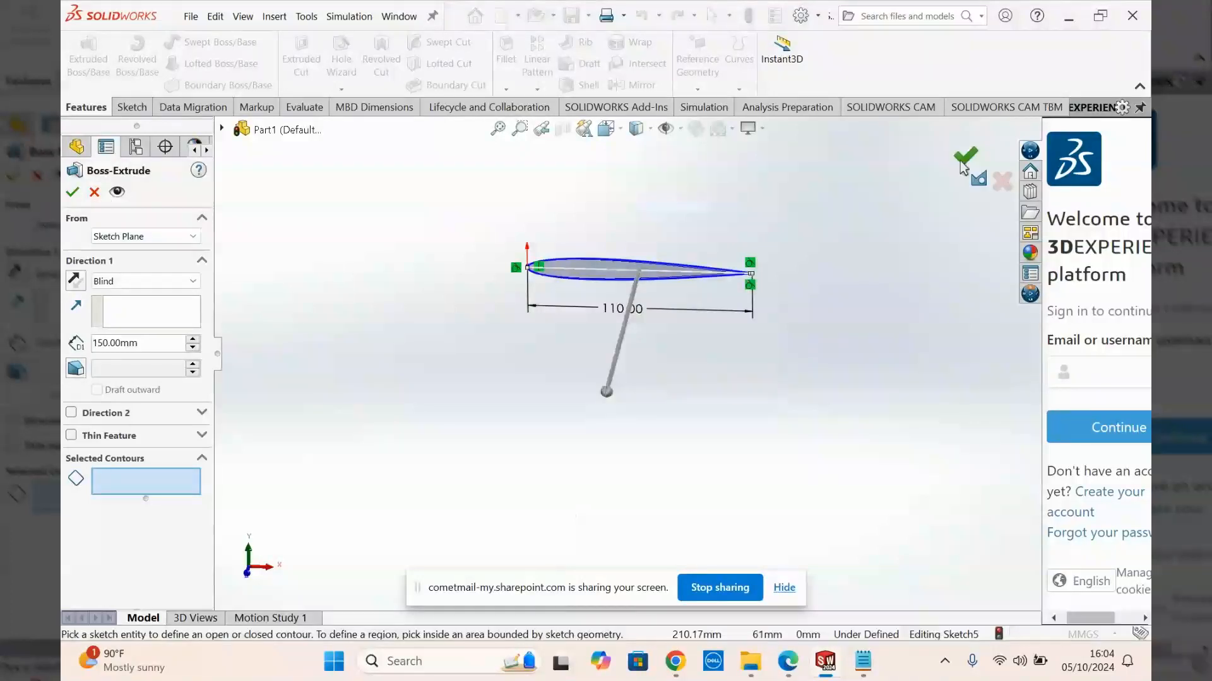
pyautogui.click(1003, 181)
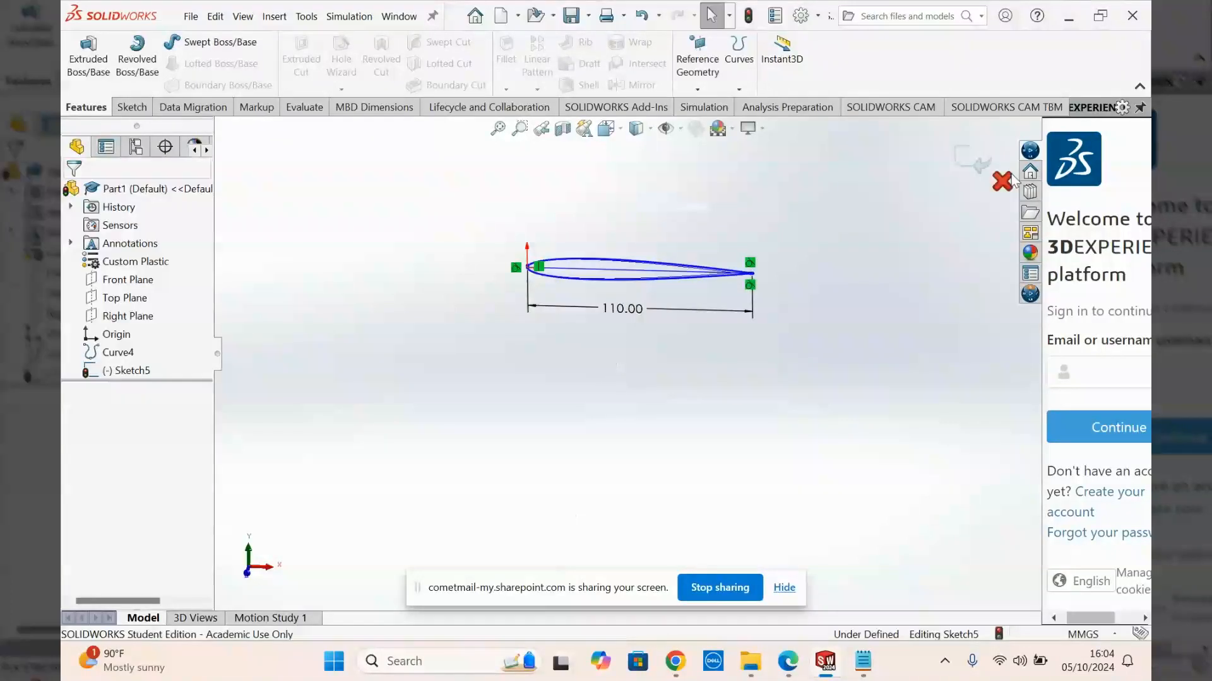
# - Exit the airfoil sketch and reopen it for editing
pyautogui.click(108, 373)
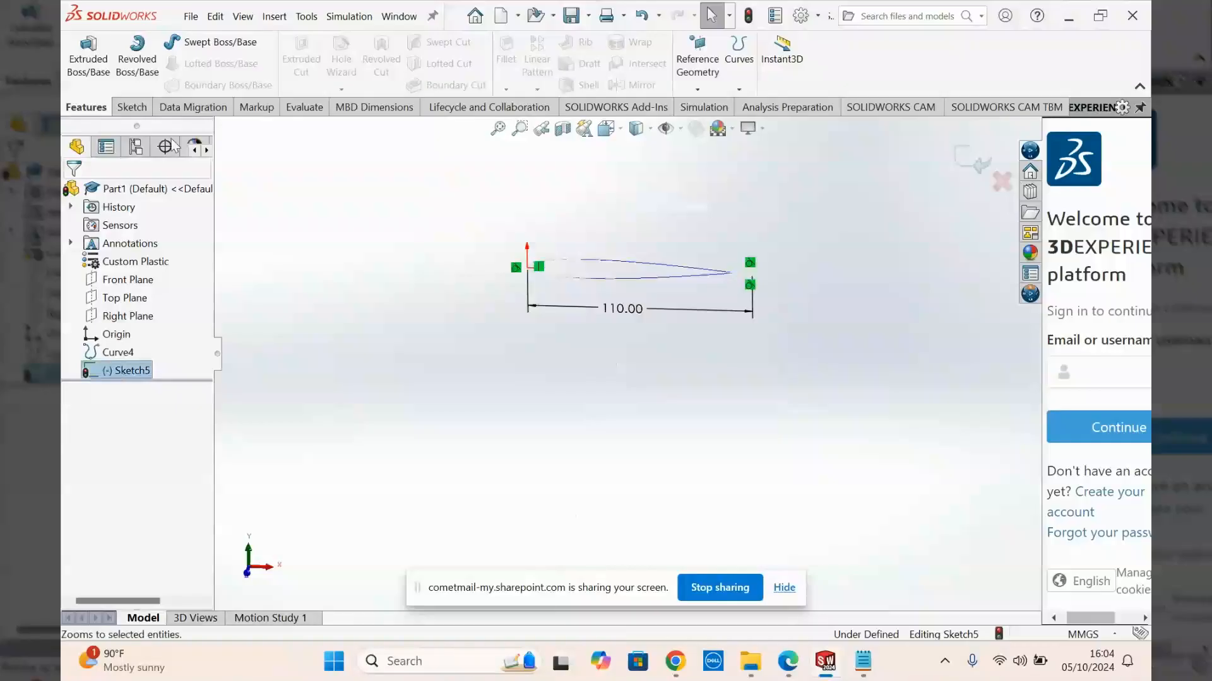
pyautogui.click(131, 107)
pyautogui.click(85, 83)
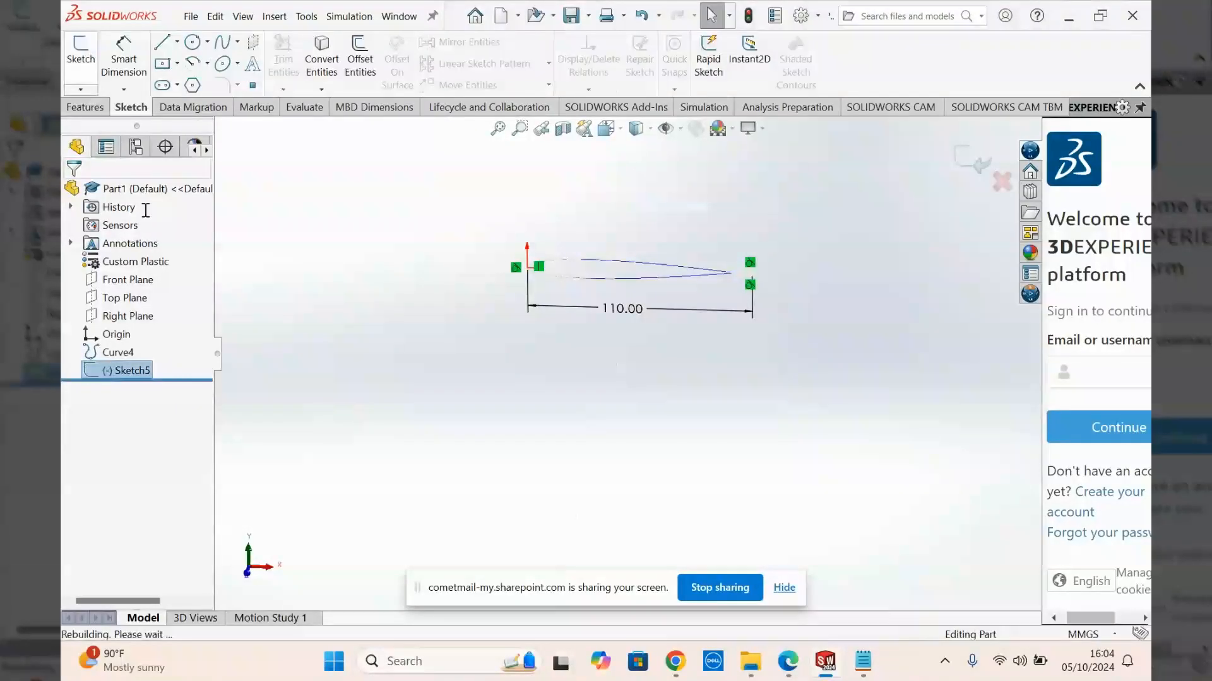
pyautogui.click(121, 371)
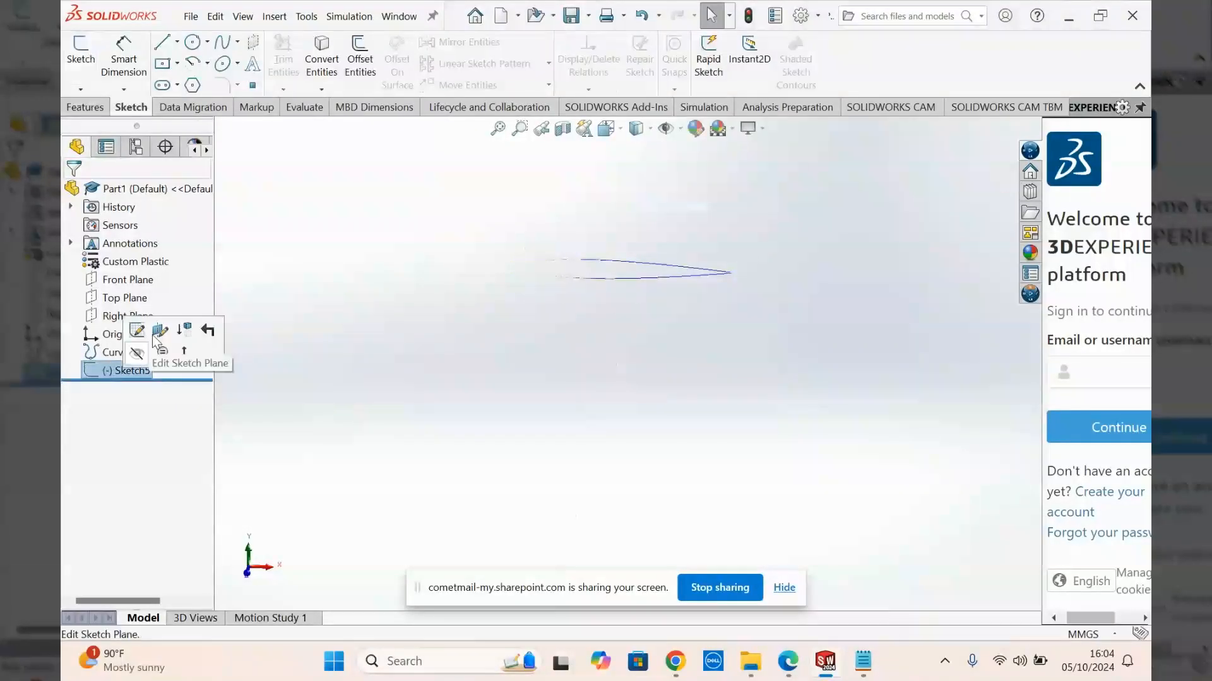
pyautogui.click(122, 377)
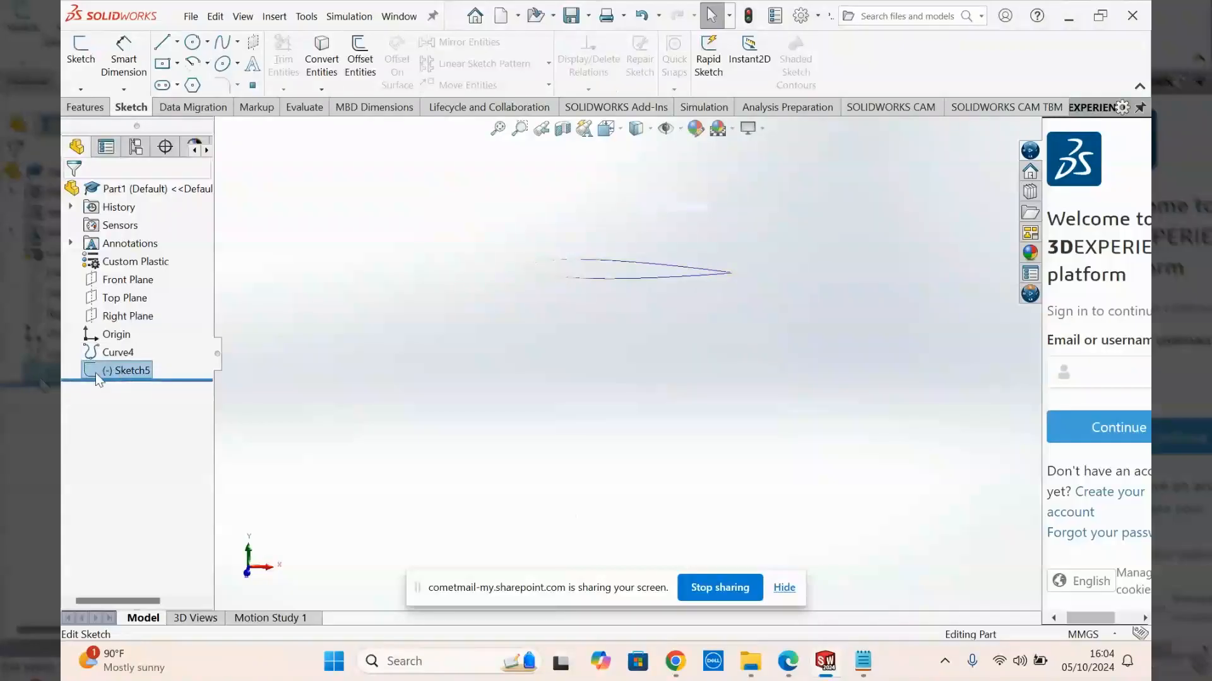
pyautogui.click(96, 373)
pyautogui.click(112, 332)
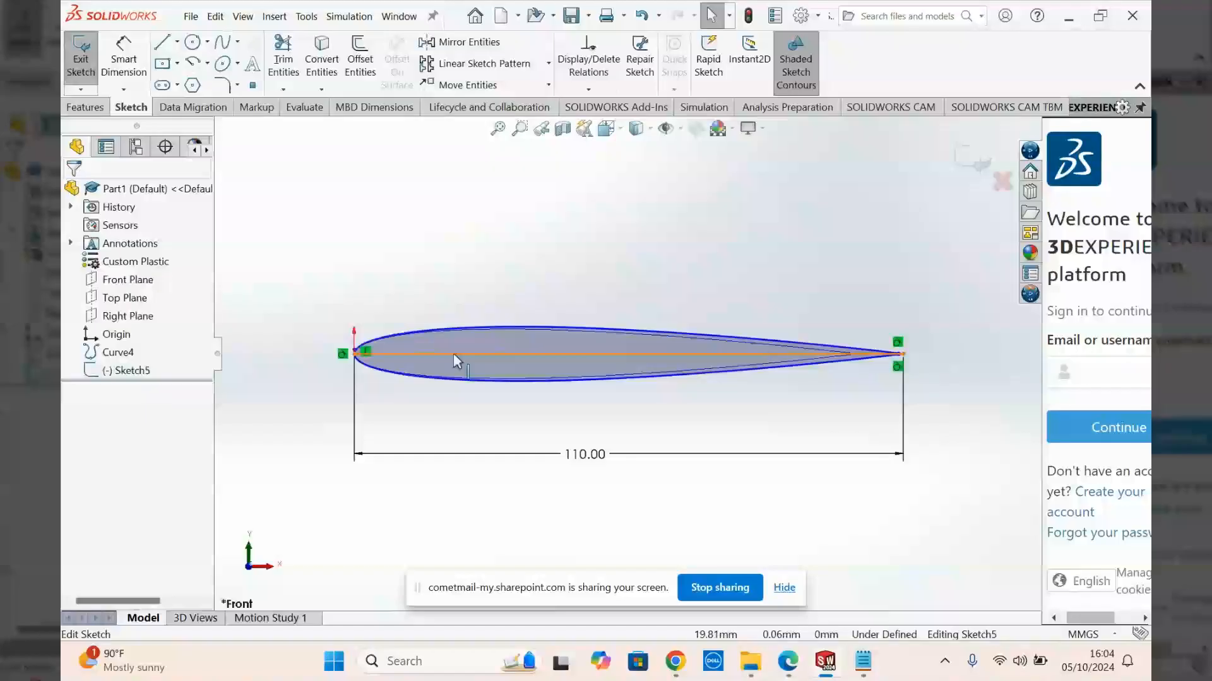
# - Trim away the chord line inside the airfoil and the short vertical line at the leading edge
pyautogui.scroll(-3, 403, 327)
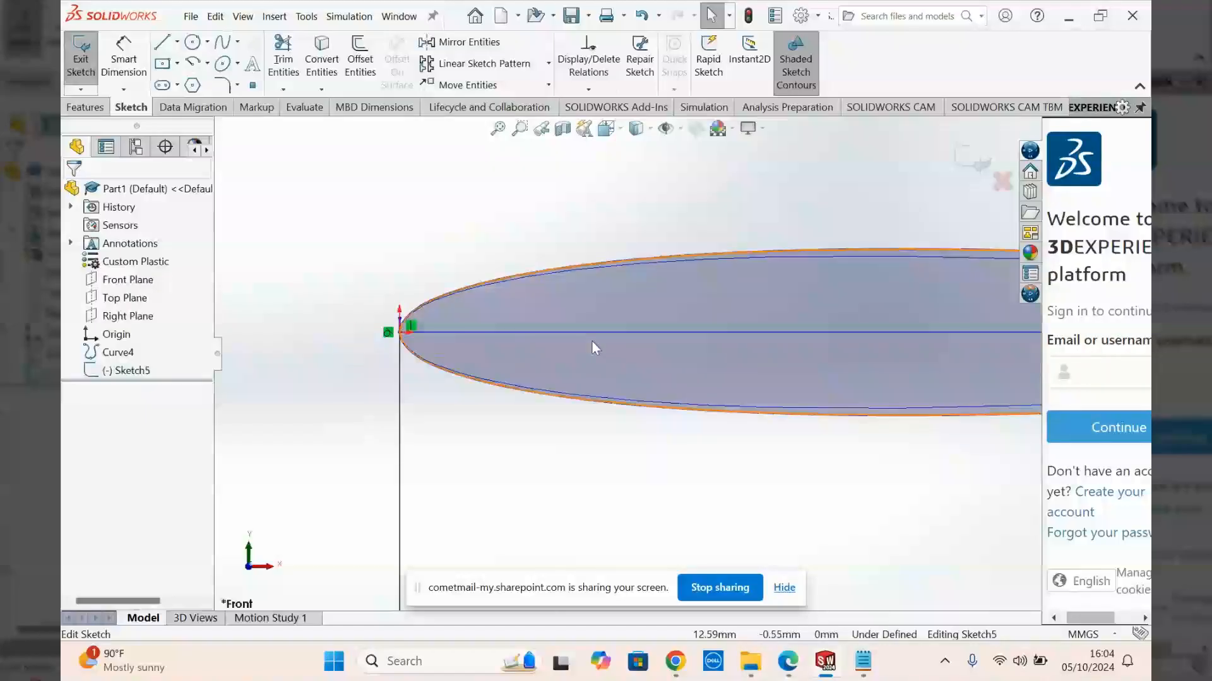
pyautogui.click(619, 350)
pyautogui.scroll(-3, 463, 233)
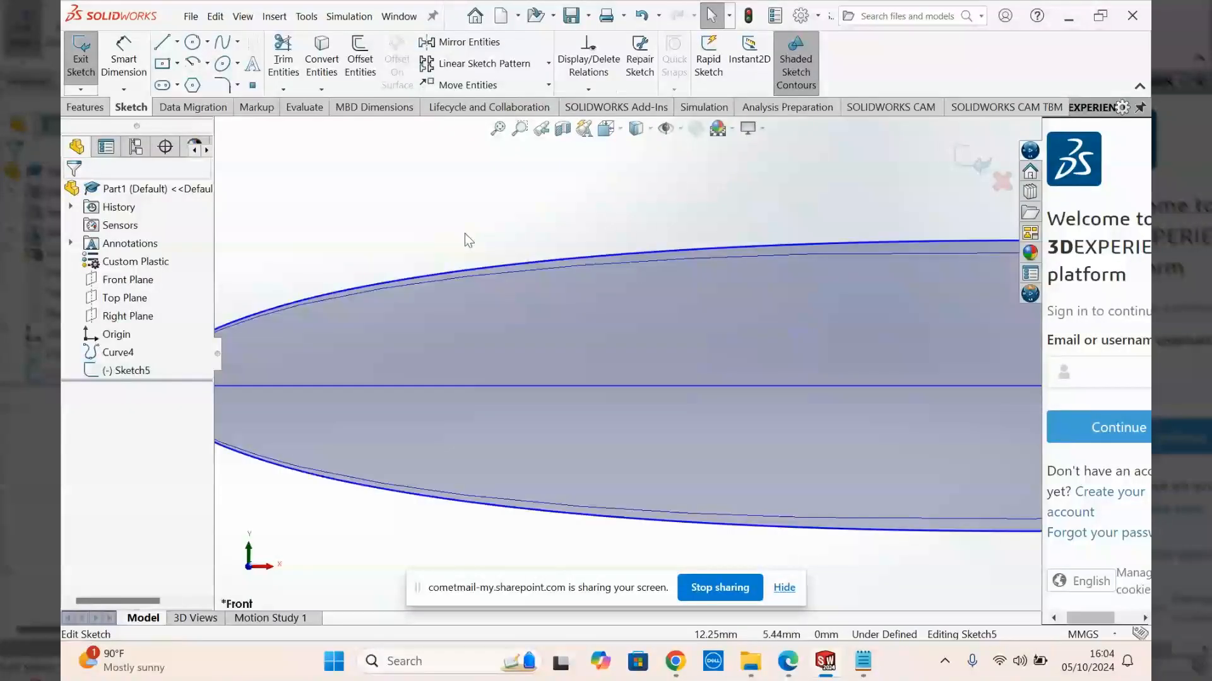
pyautogui.scroll(2, 463, 233)
pyautogui.click(283, 62)
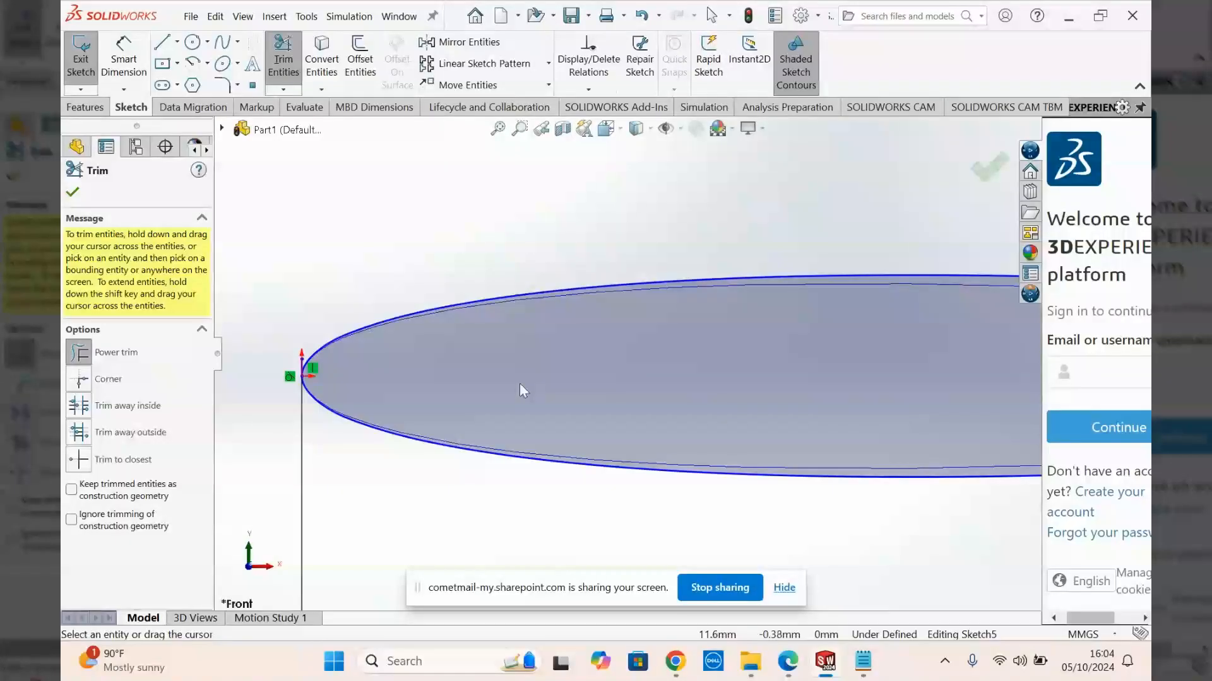
pyautogui.scroll(-3, 398, 313)
pyautogui.moveTo(455, 268); pyautogui.dragTo(440, 298)
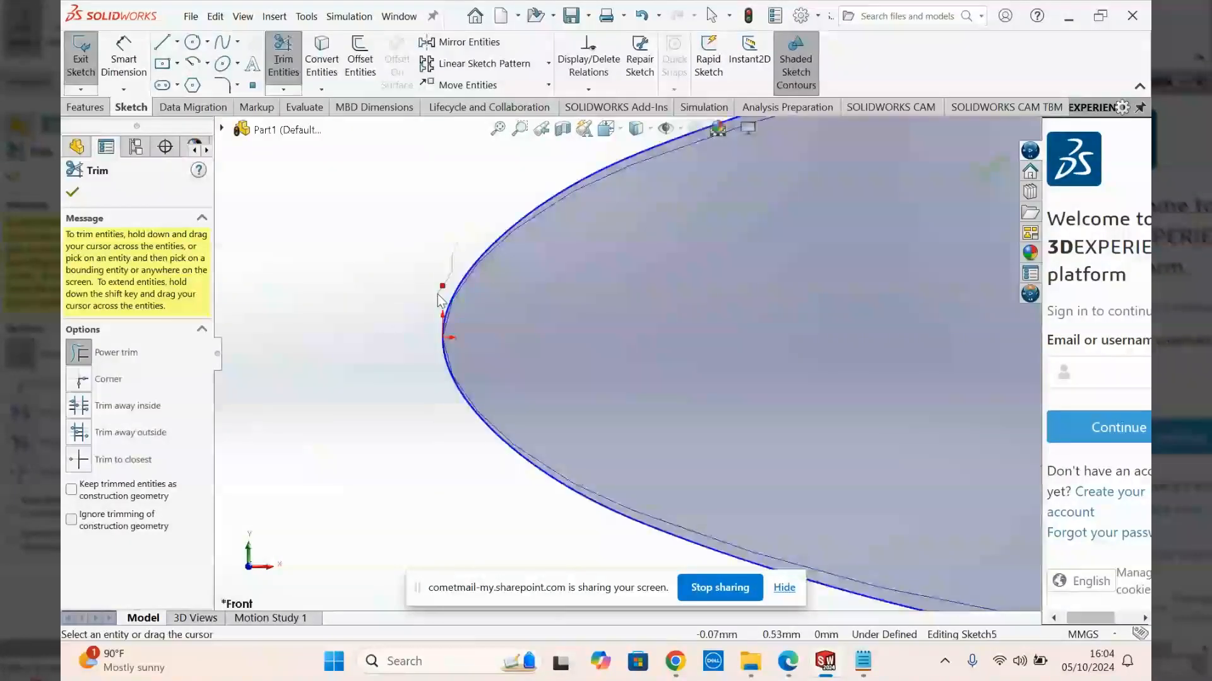
pyautogui.click(74, 190)
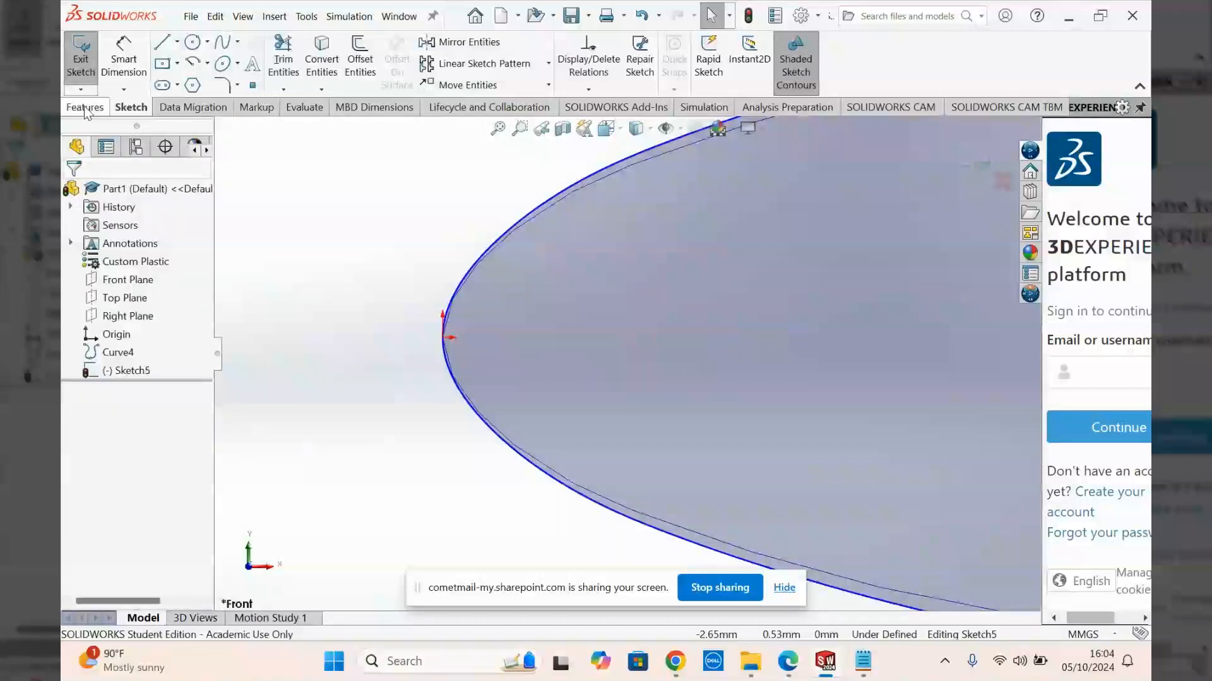
# - Extrude the airfoil sketch 150 mm from the sketch plane with the Blind end condition
pyautogui.click(85, 109)
pyautogui.click(95, 74)
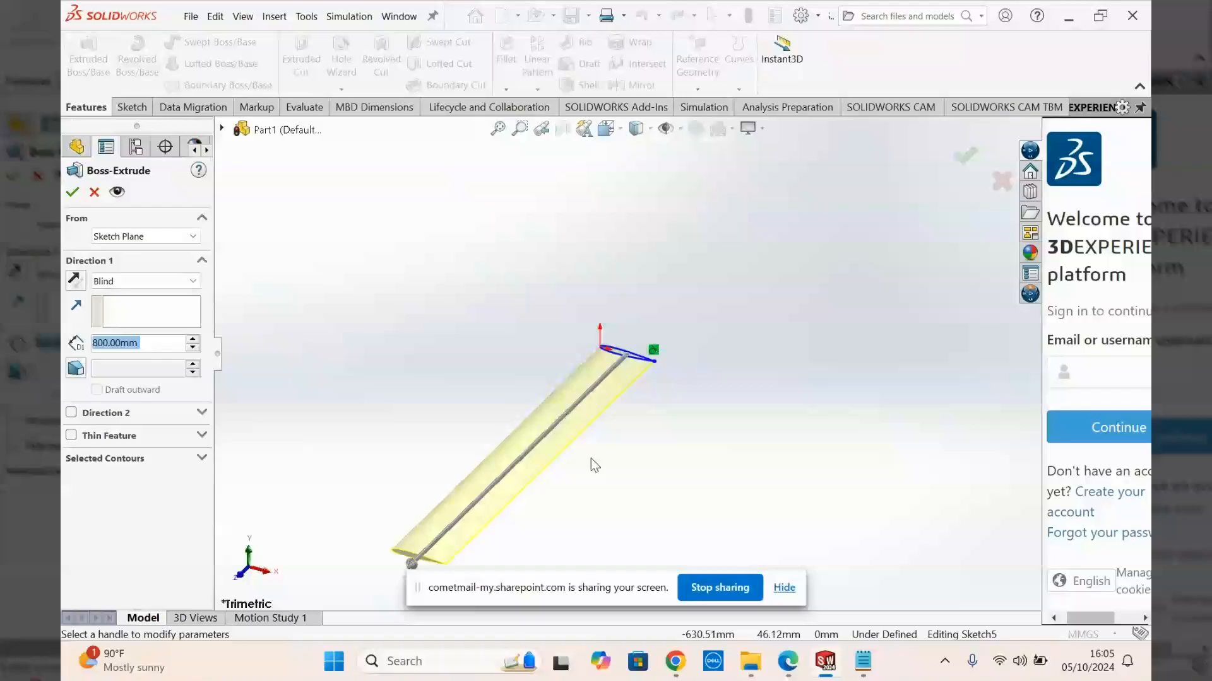
pyautogui.write('150')
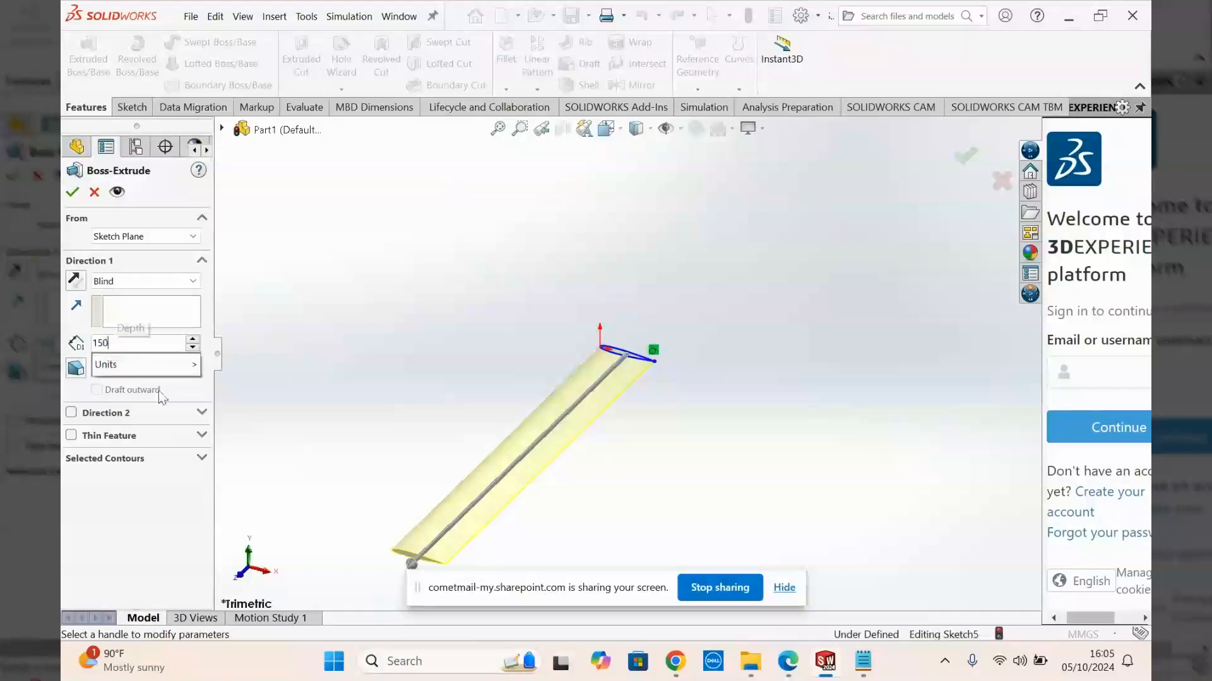
pyautogui.press('Return')
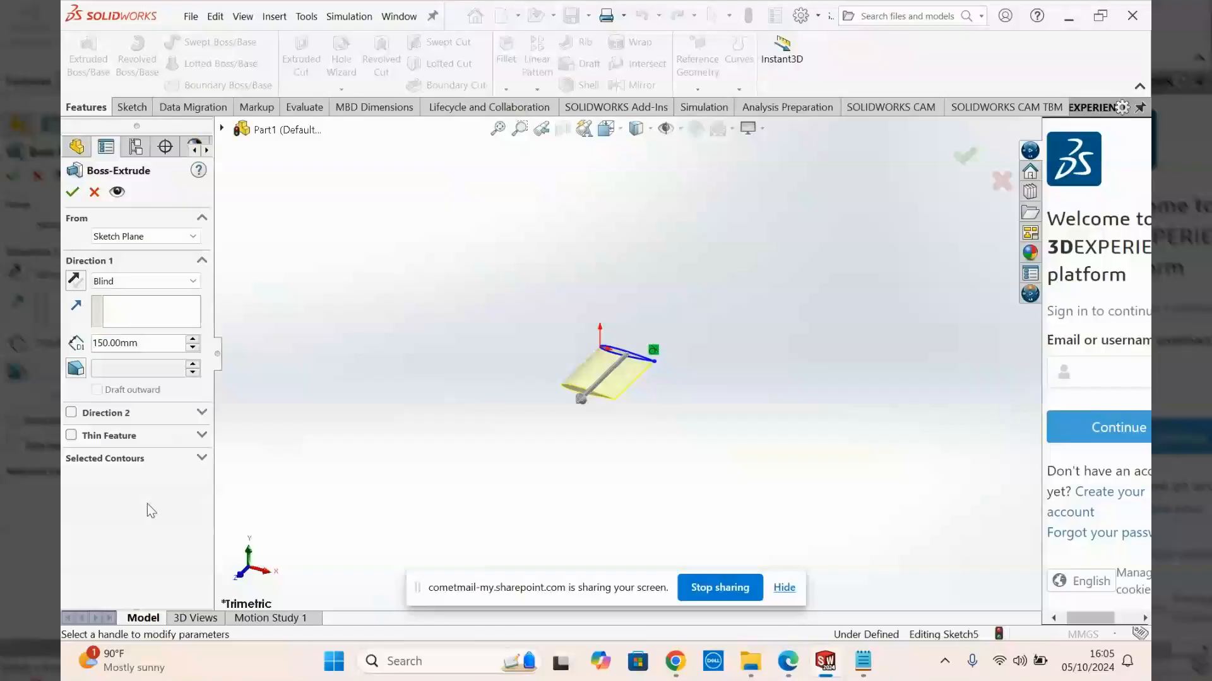
pyautogui.click(187, 286)
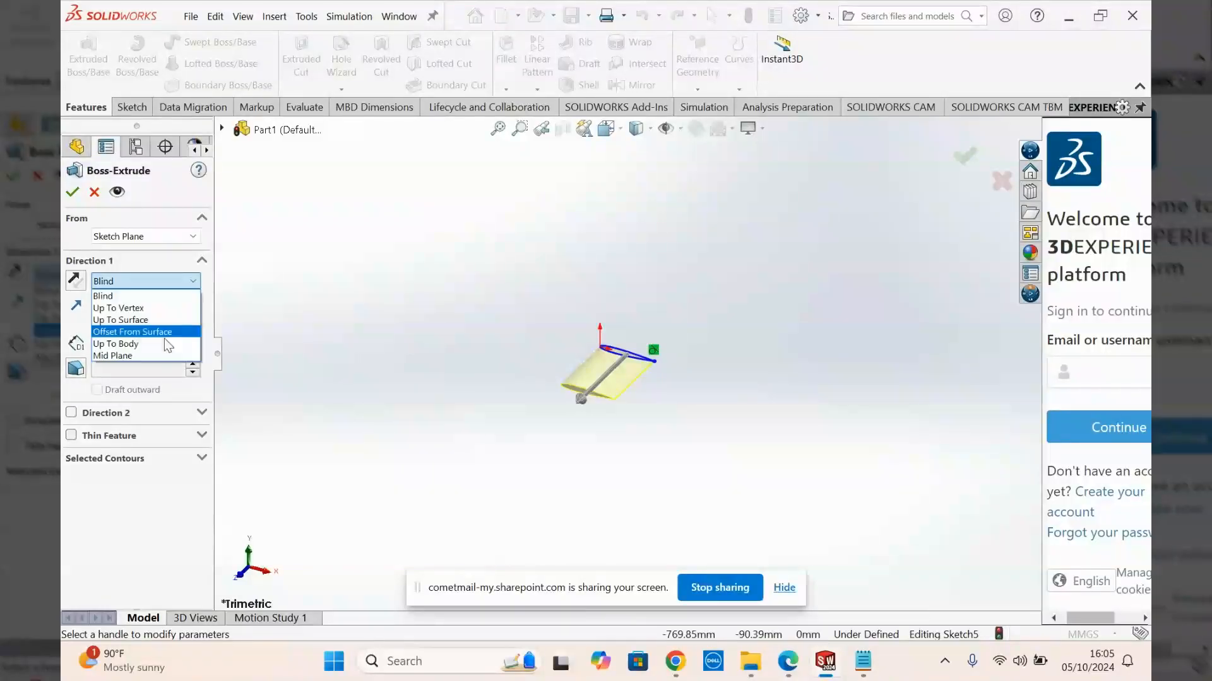
pyautogui.click(131, 356)
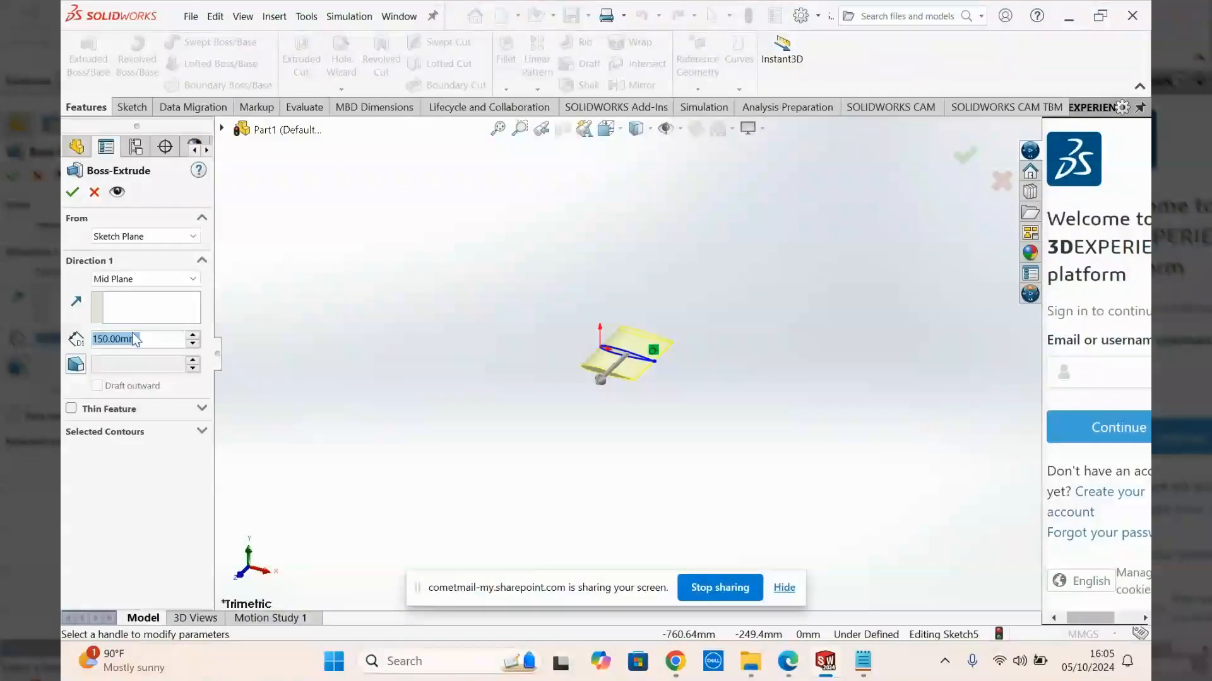
pyautogui.click(191, 283)
pyautogui.click(152, 294)
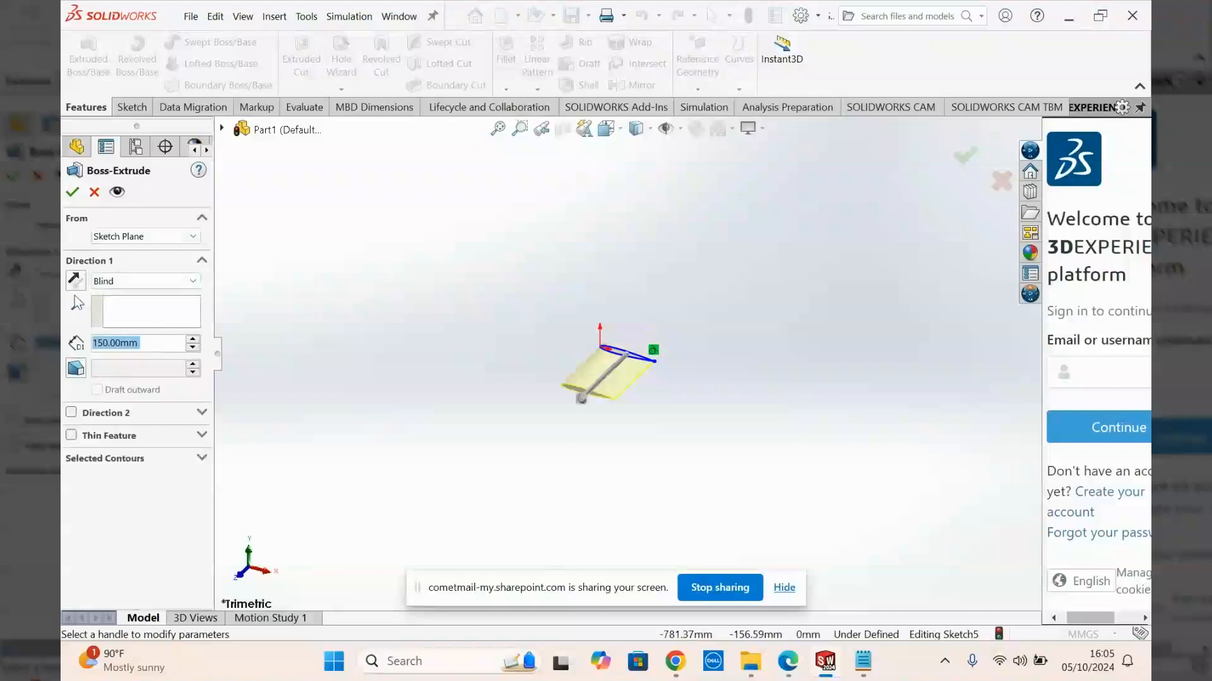
pyautogui.press('Return')
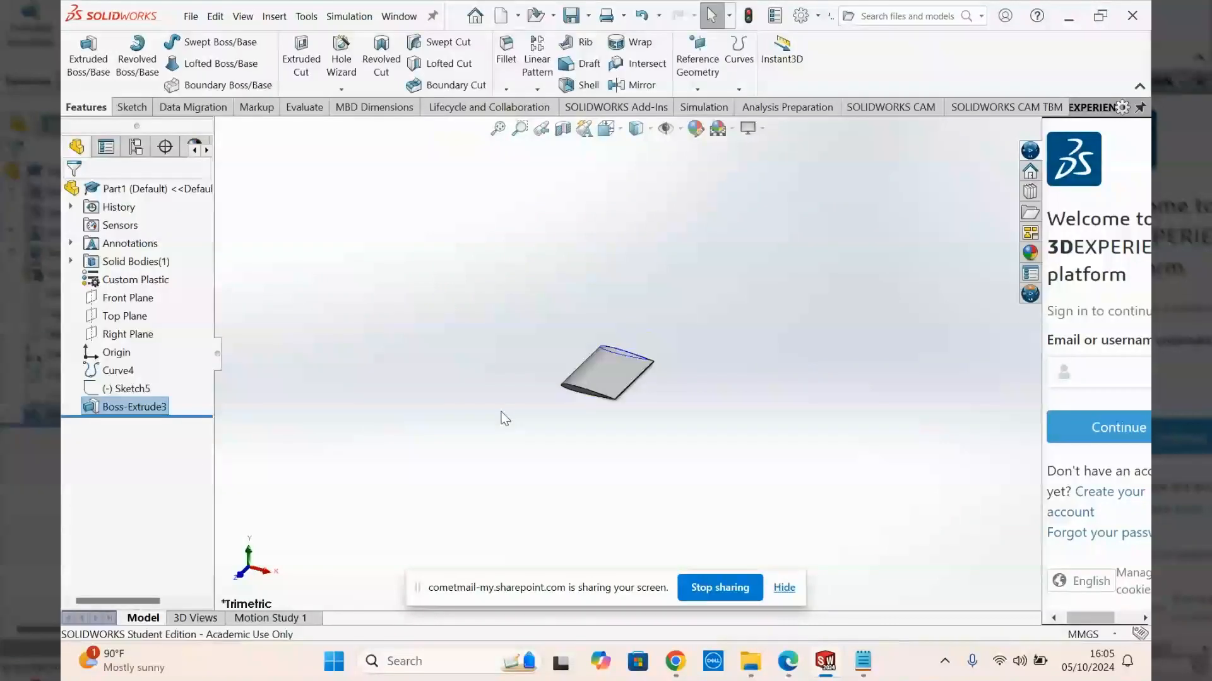
# - Apply the Pink Foam material from the Plastic category of the second Custom Materials library to the wing part
pyautogui.moveTo(504, 418); pyautogui.dragTo(478, 414, button='middle')
pyautogui.click(449, 403)
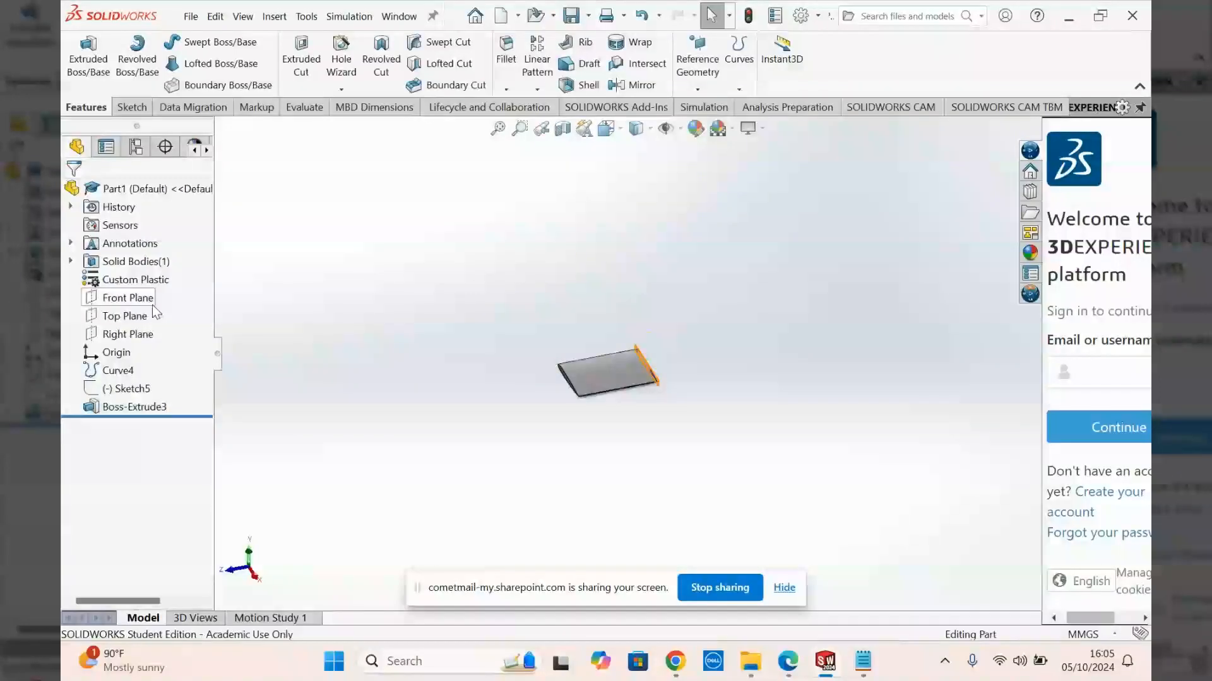
pyautogui.rightClick(150, 283)
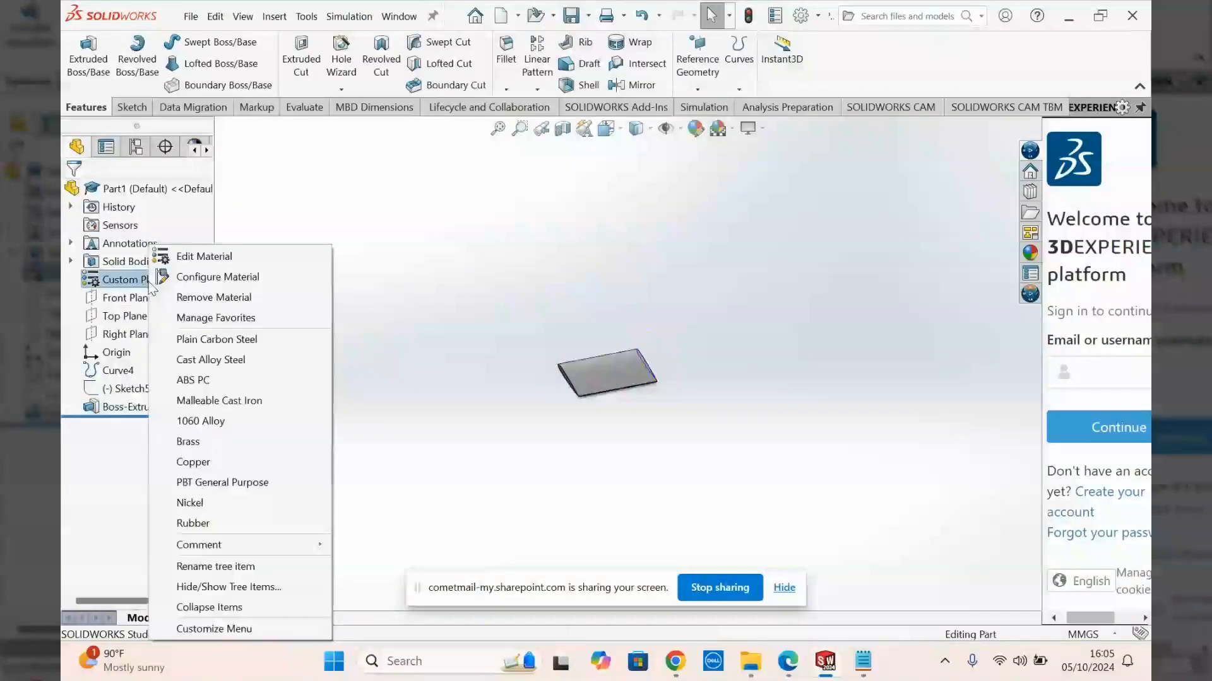
pyautogui.click(213, 261)
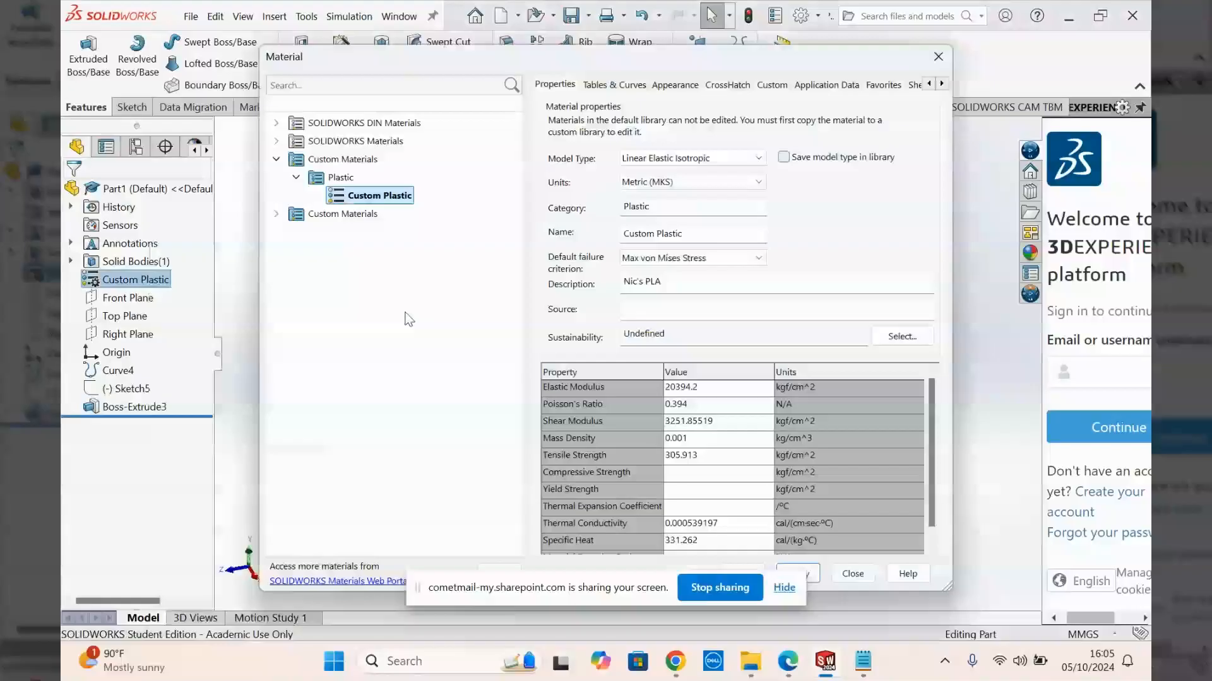
pyautogui.click(276, 215)
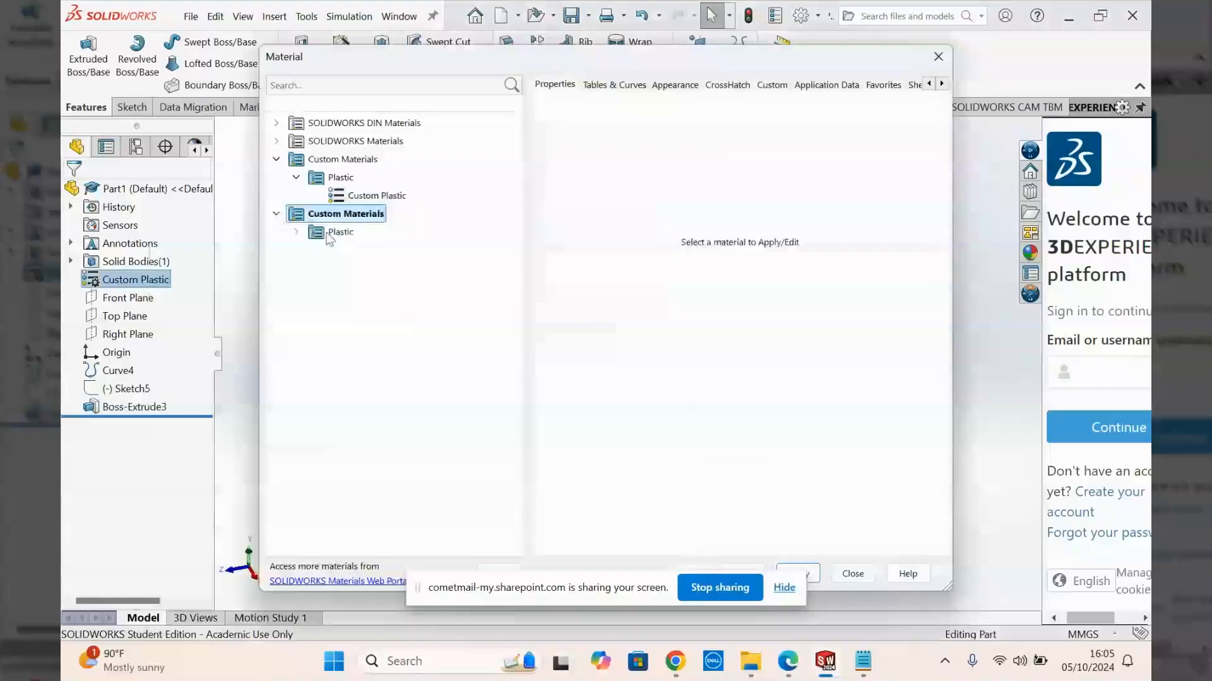
pyautogui.click(296, 232)
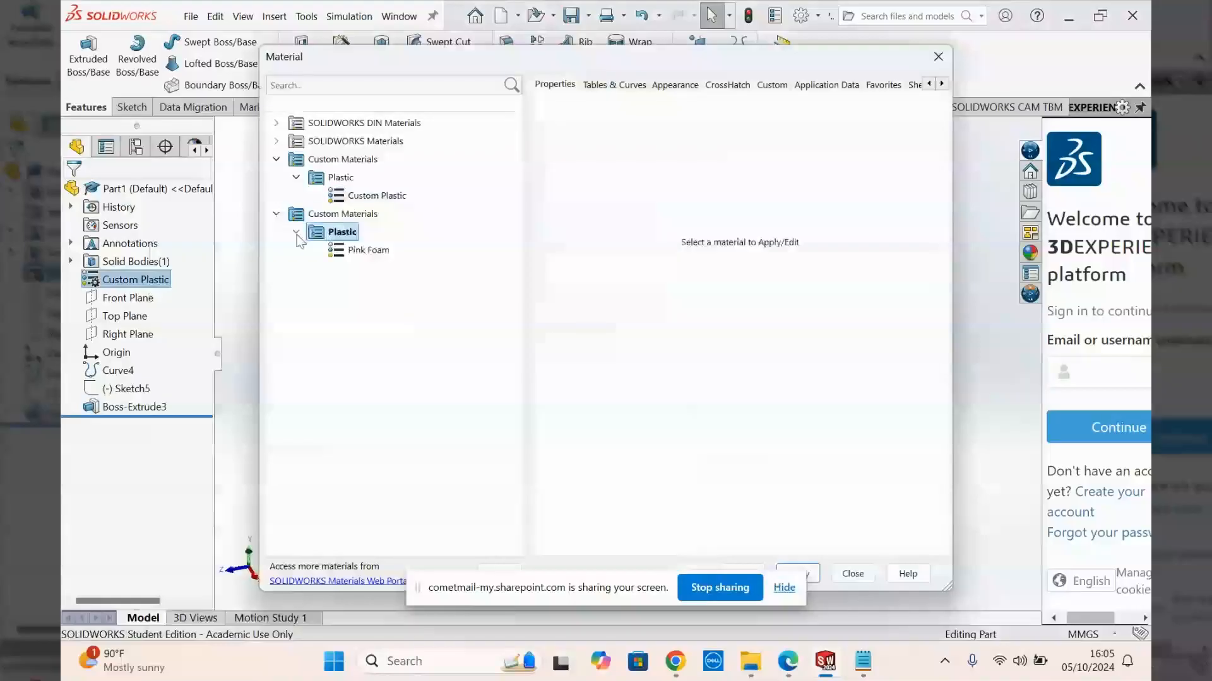
pyautogui.click(358, 252)
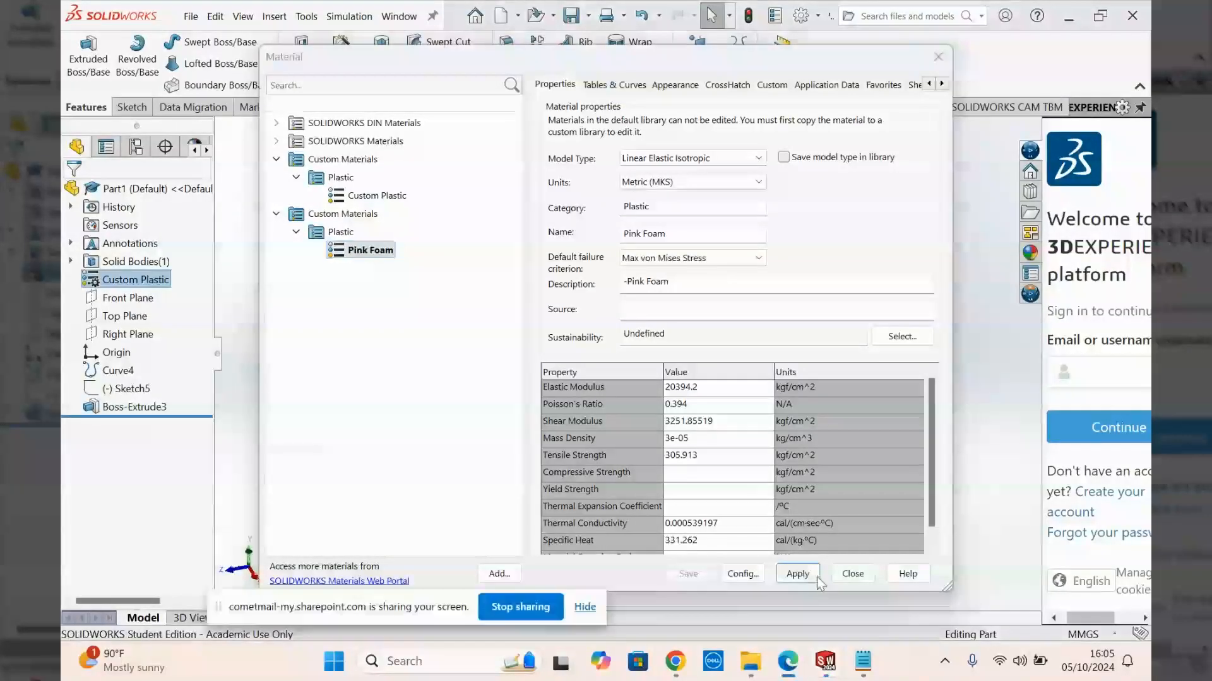
pyautogui.click(800, 575)
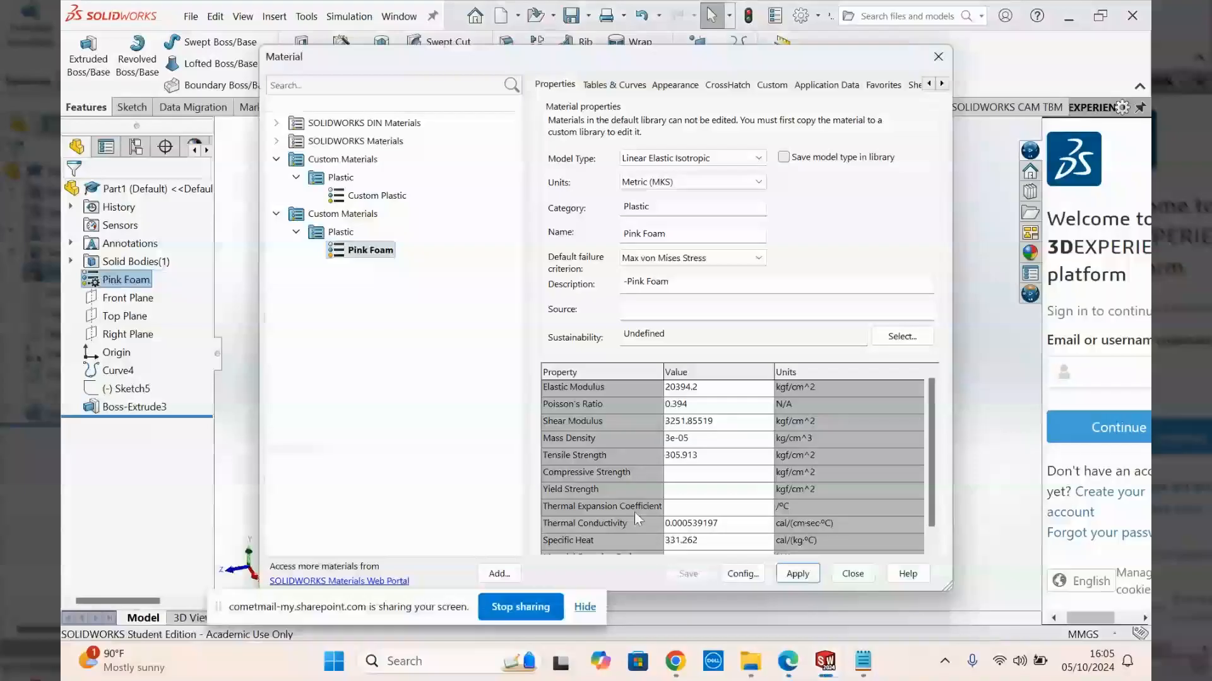
pyautogui.click(852, 575)
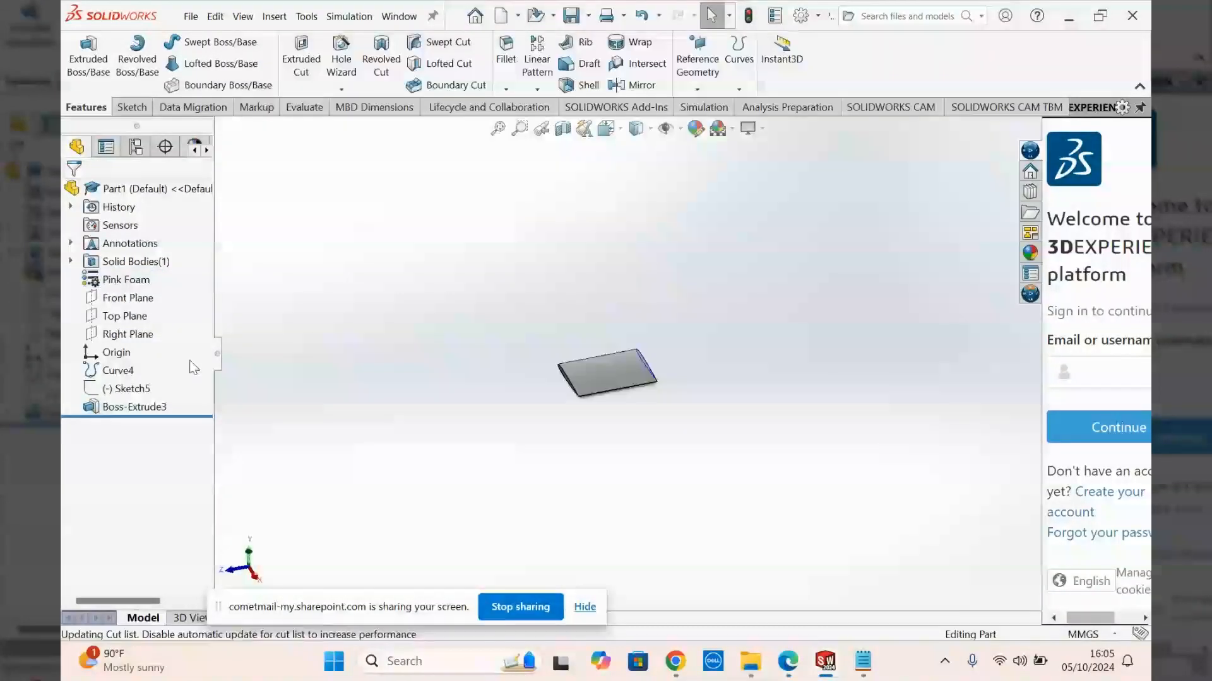
# - Check the mass properties of the extruded wing and close the report
pyautogui.click(304, 107)
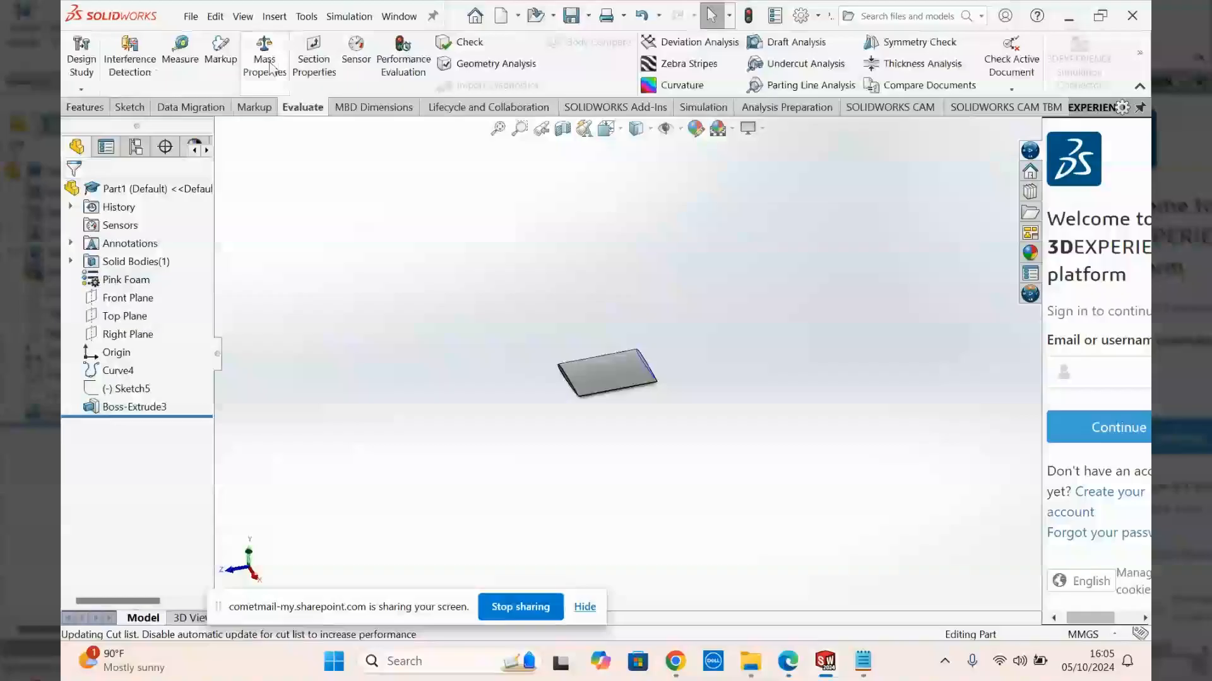
pyautogui.click(265, 63)
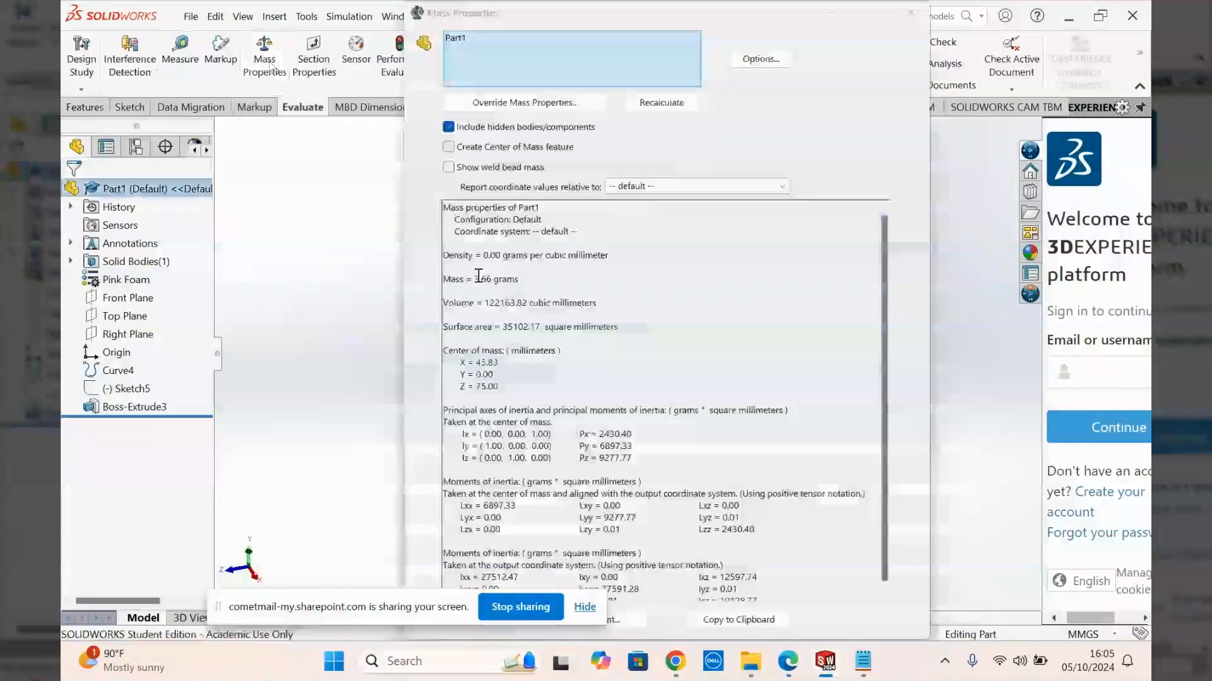
pyautogui.click(909, 14)
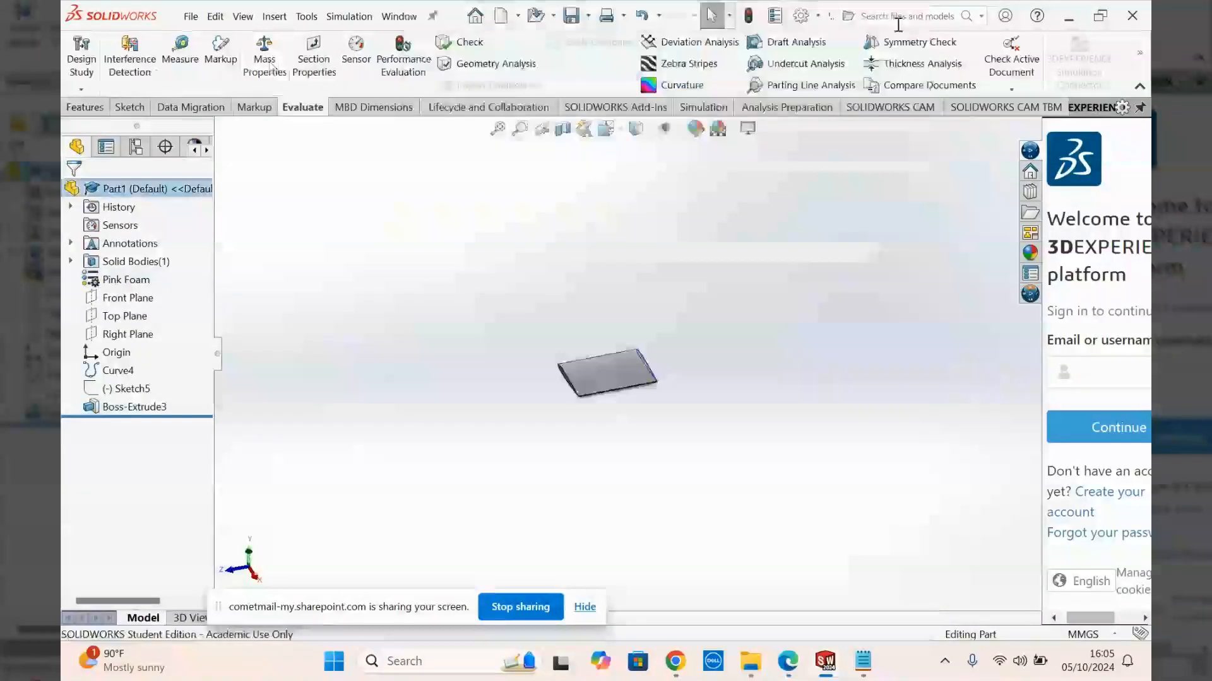